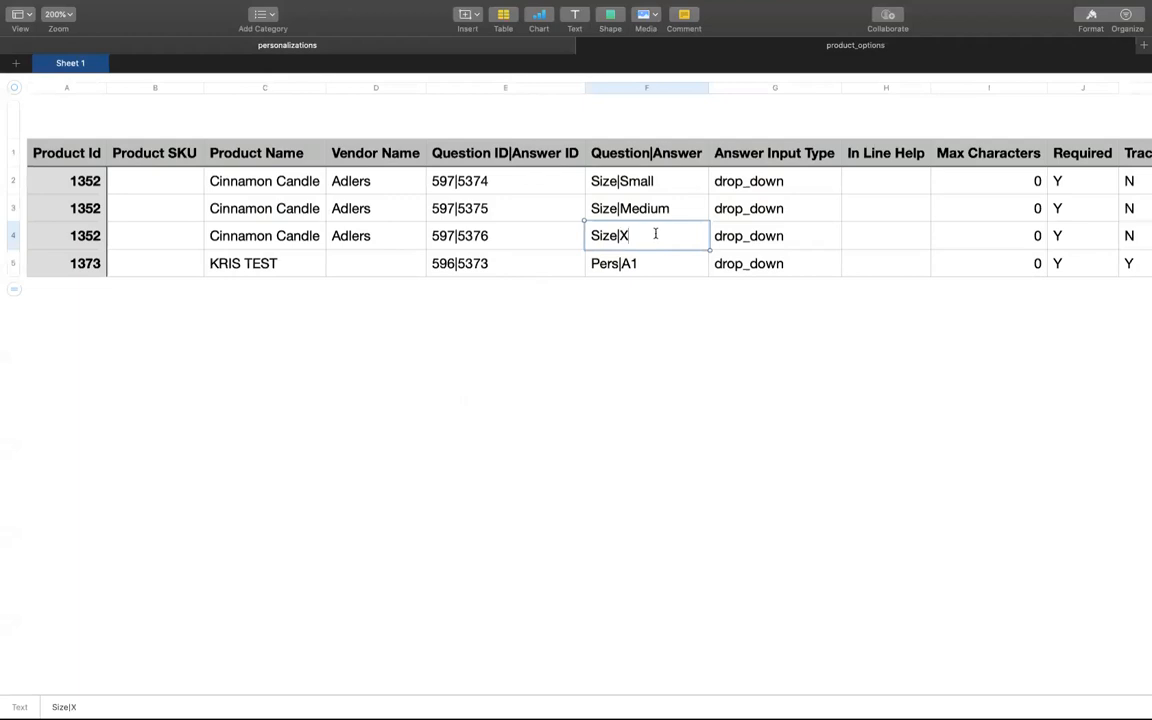
Step: Complete row 4's Question|Answer entry as Size|XLarge
type("arge")
key("Return")
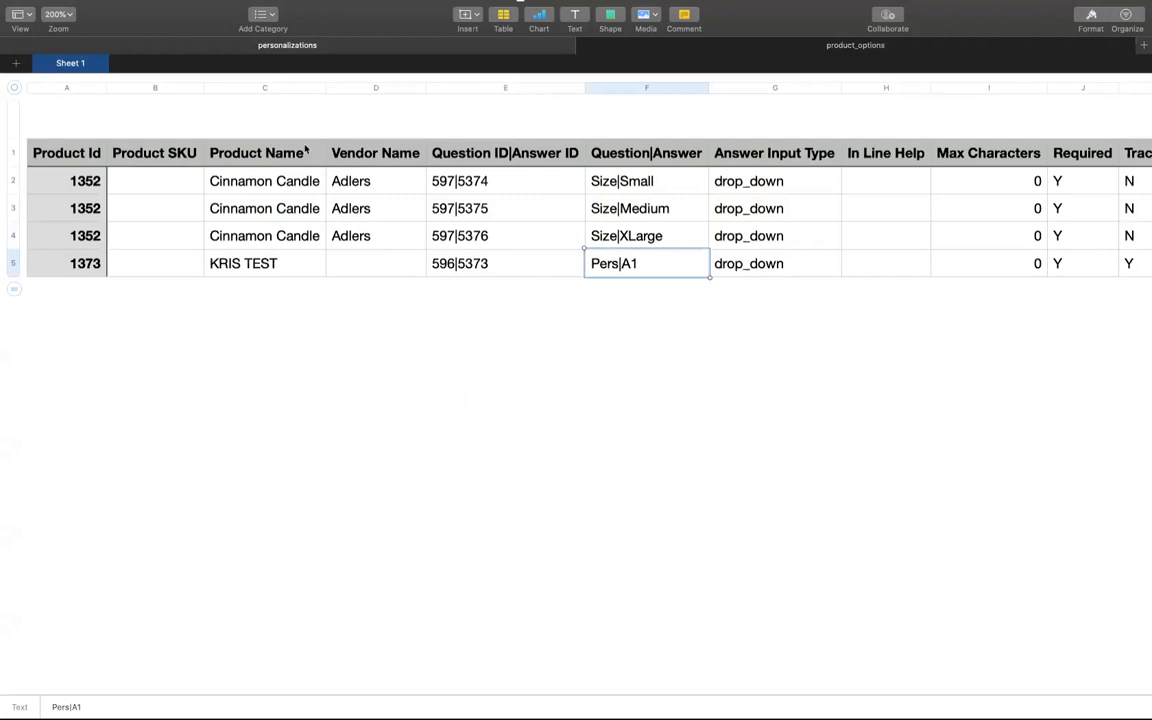
left_click(444, 237)
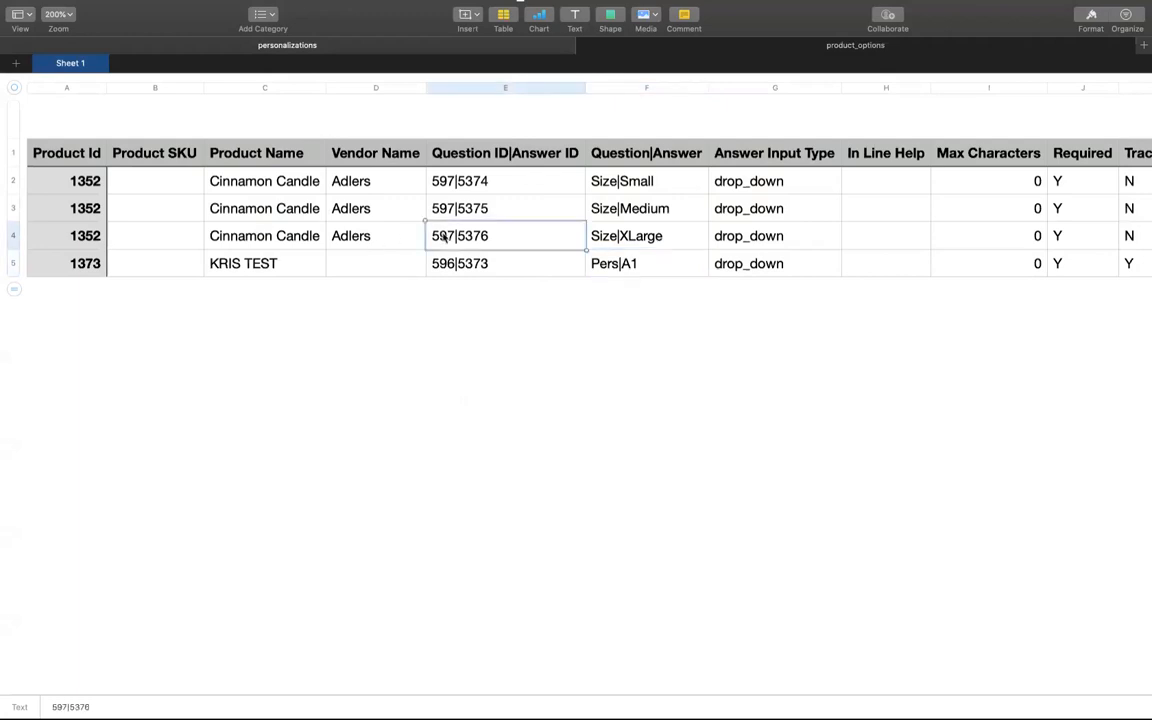
left_click(601, 184)
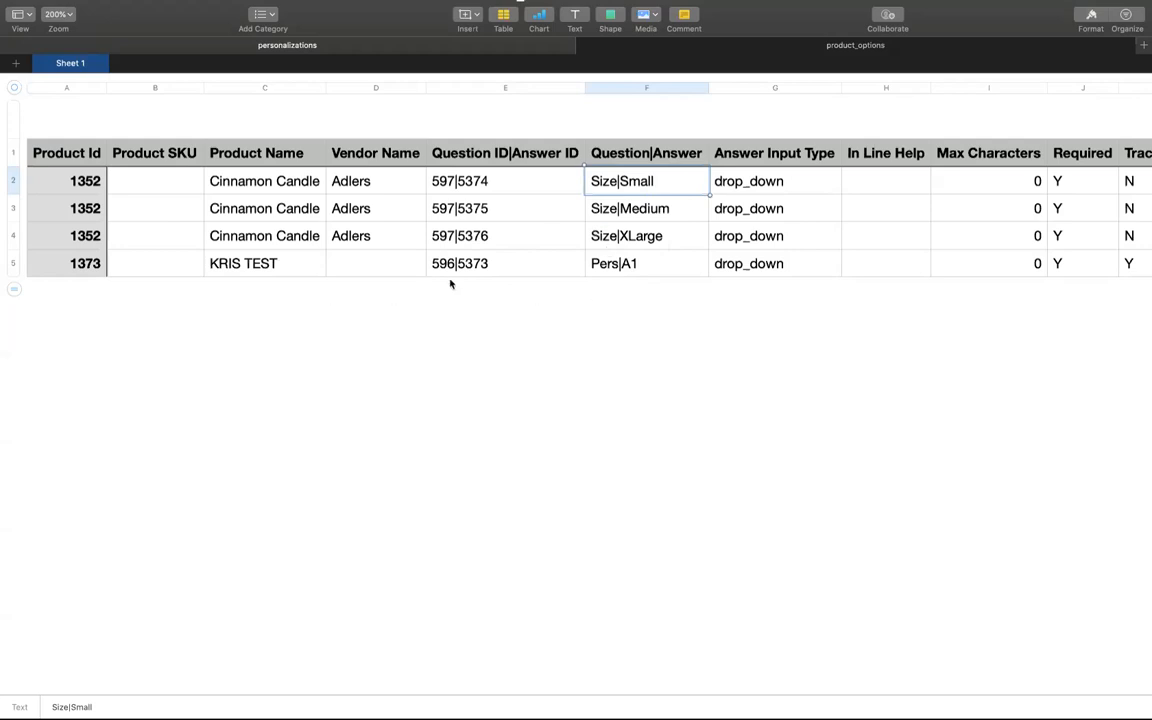
Step: Add a row below row 4 and fill it with a copy of the Size|XLarge row
right_click(13, 240)
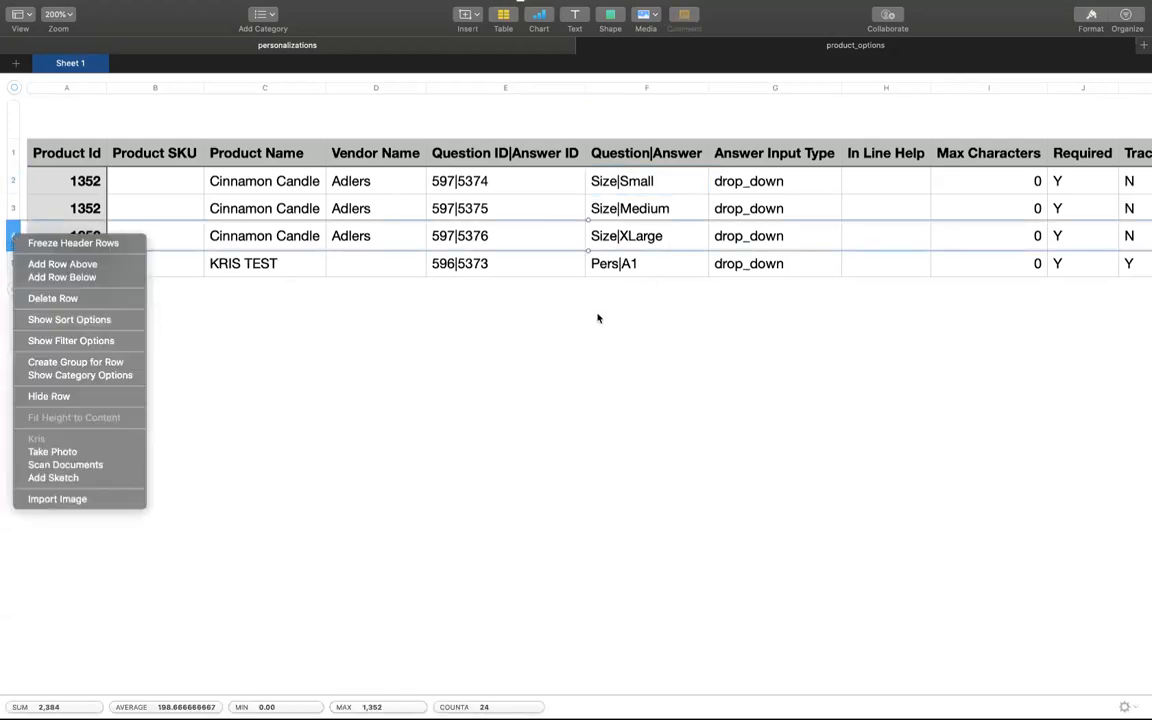
left_click(58, 277)
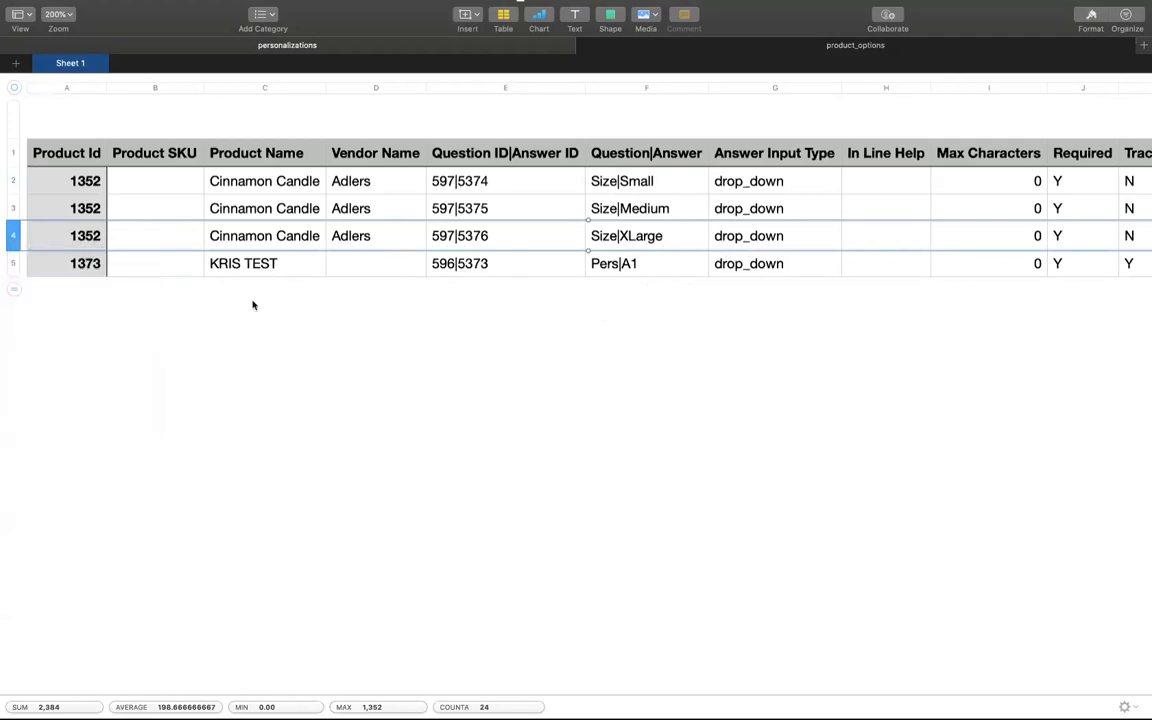
left_click(10, 236)
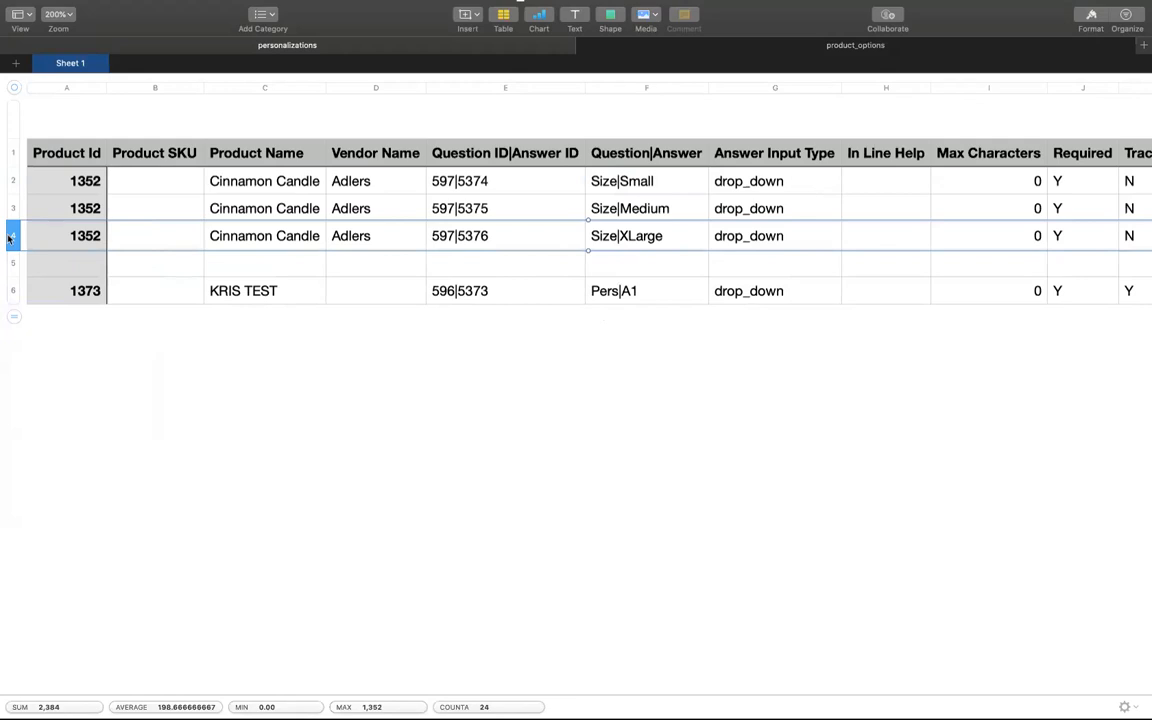
left_click(10, 263)
key("super+v")
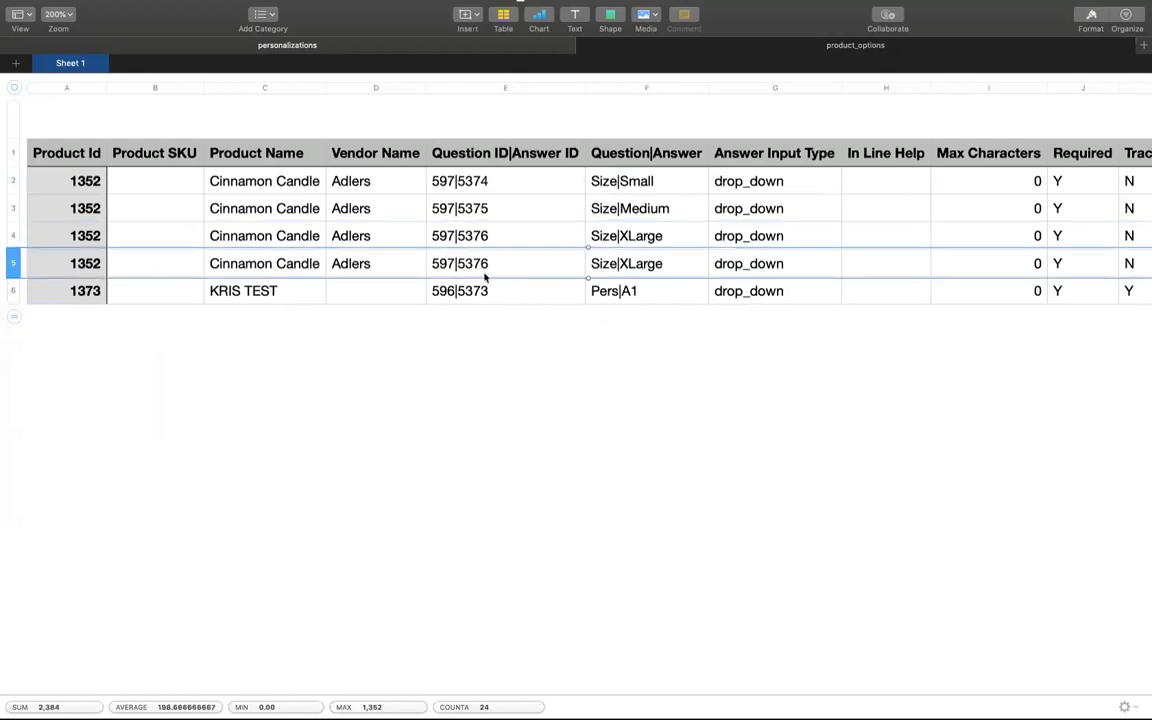
left_click(88, 264)
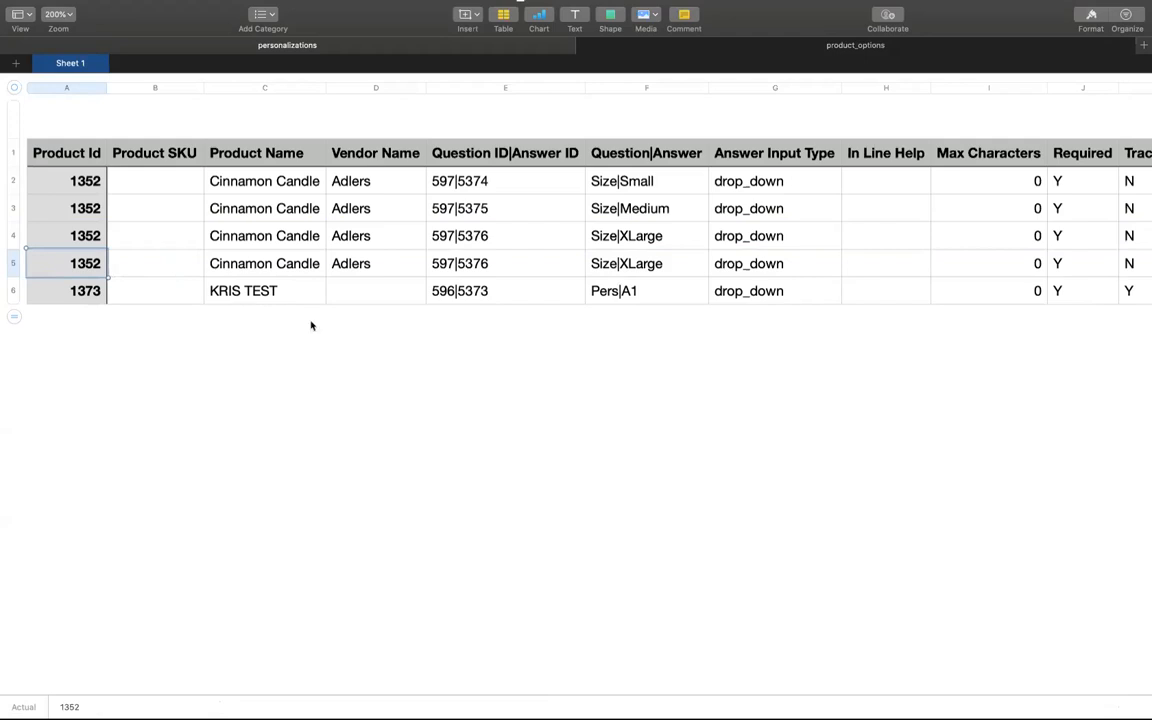
Step: Remove the answer ID from row 5's Question ID|Answer ID cell, keeping only 597|
left_click(486, 263)
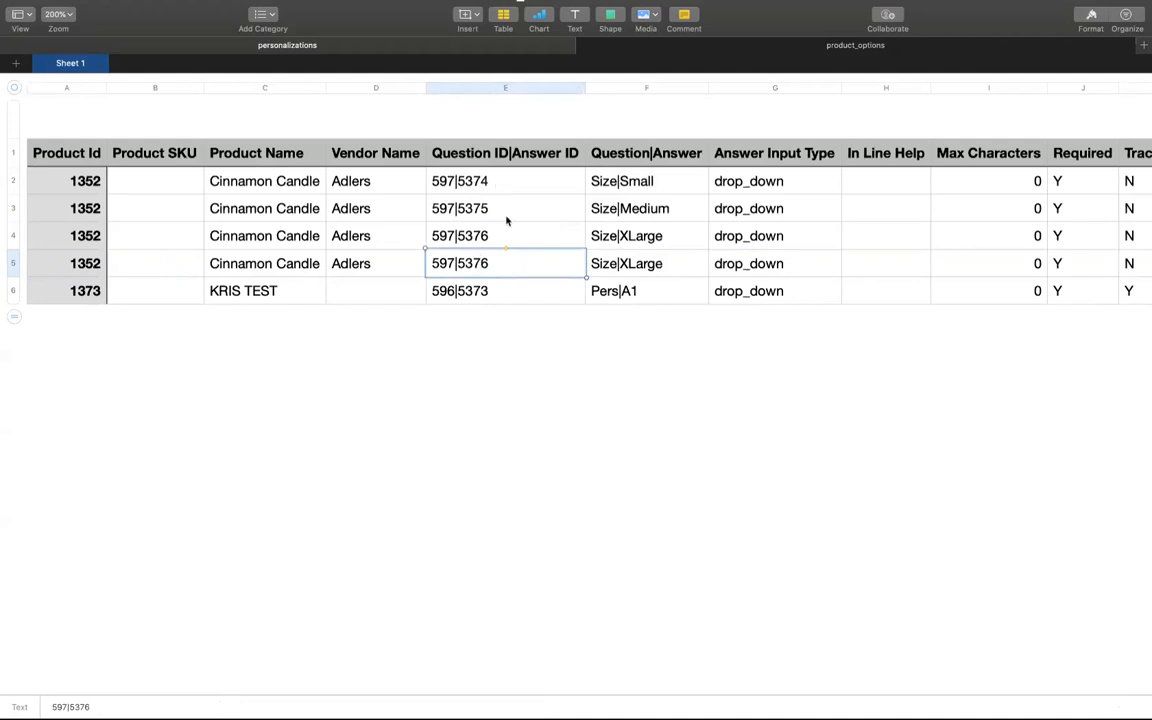
key("BackSpace")
key("BackSpace")
key("BackSpace")
key("BackSpace")
key("Return")
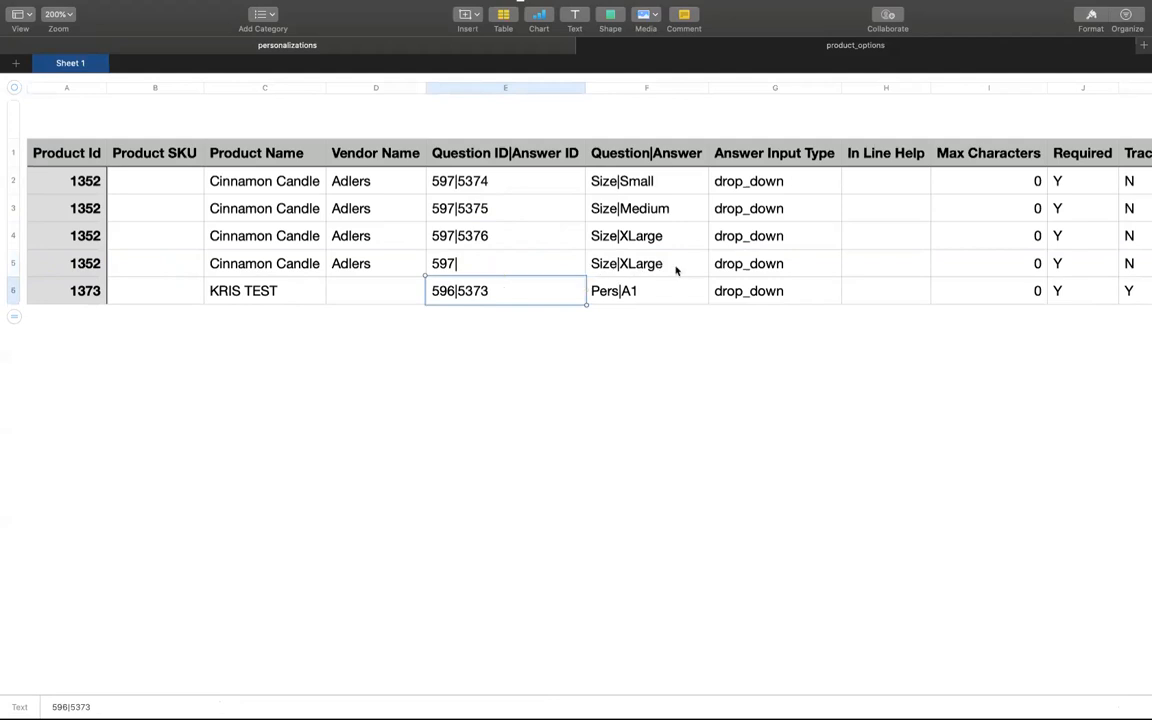
Step: Change row 5's Question|Answer entry to Size|2XLarge
left_click(442, 266)
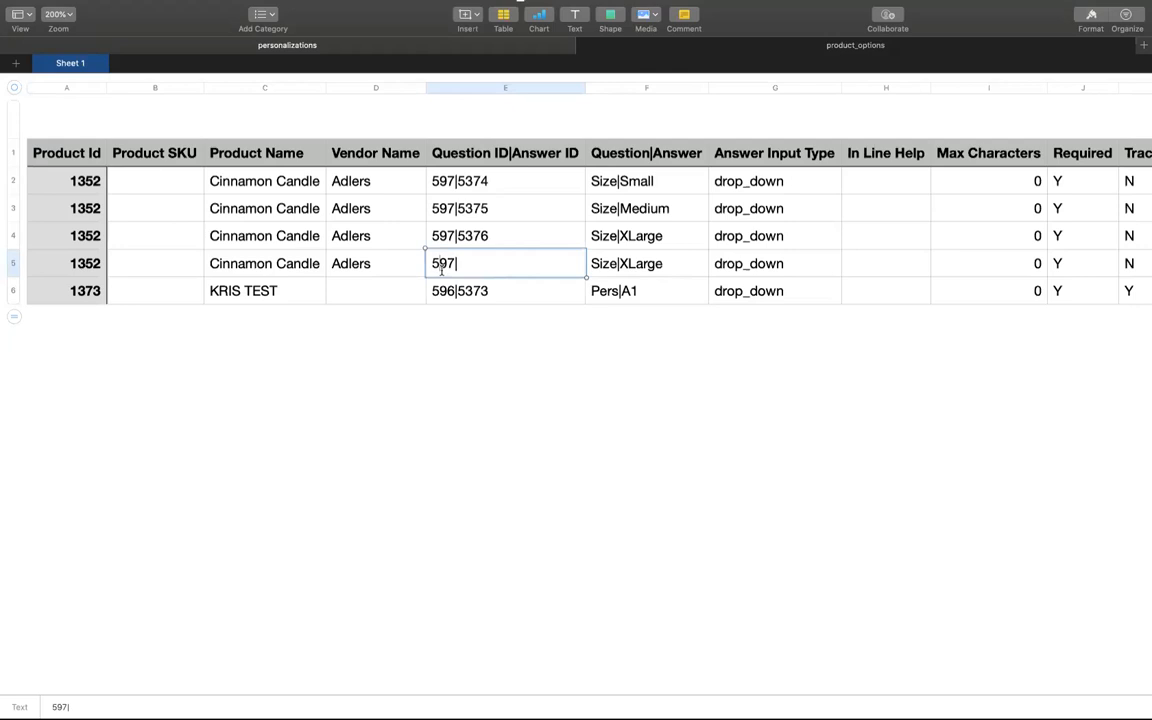
left_click(628, 266)
left_click(622, 263)
type("2")
key("Return")
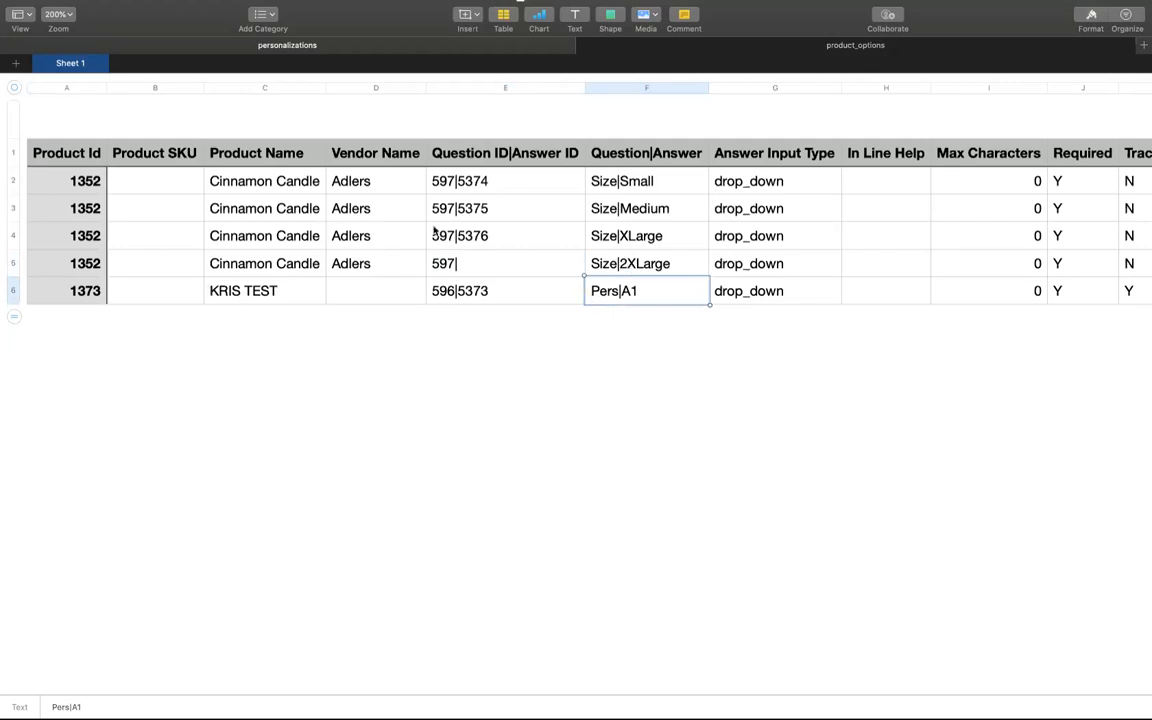
Step: Duplicate rows 2 to 5 into four new rows directly below and clear the copies' Question ID|Answer ID cells
left_click_drag(13, 180, 12, 263)
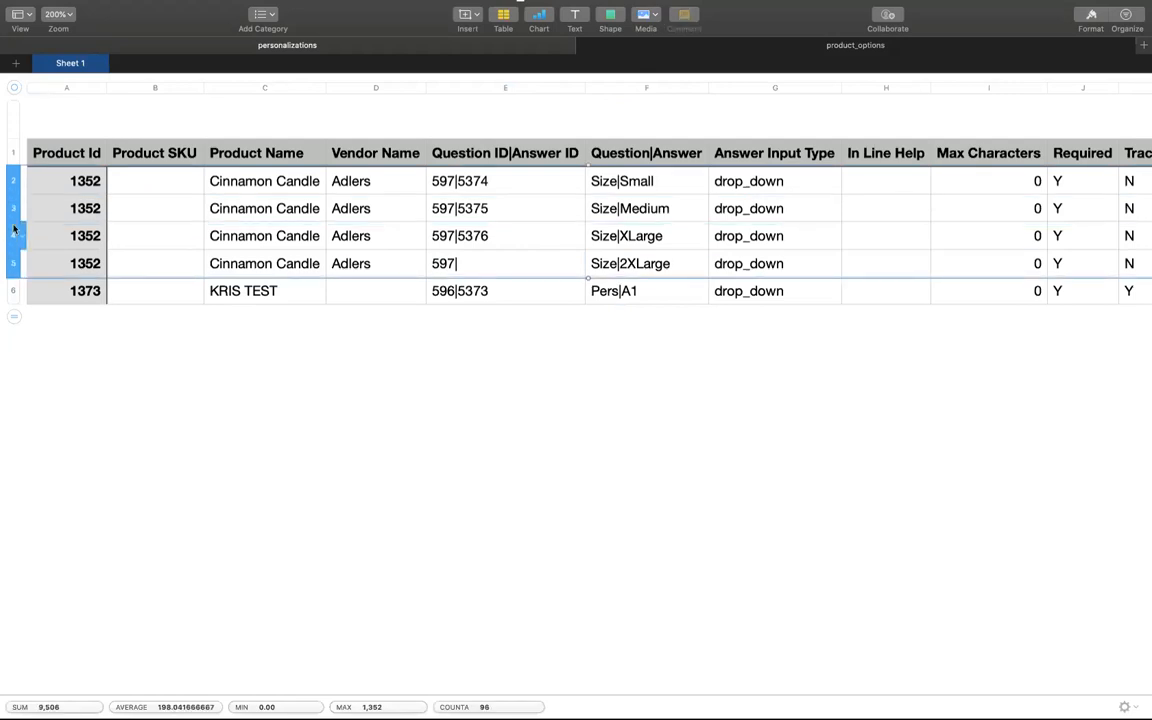
right_click(16, 221)
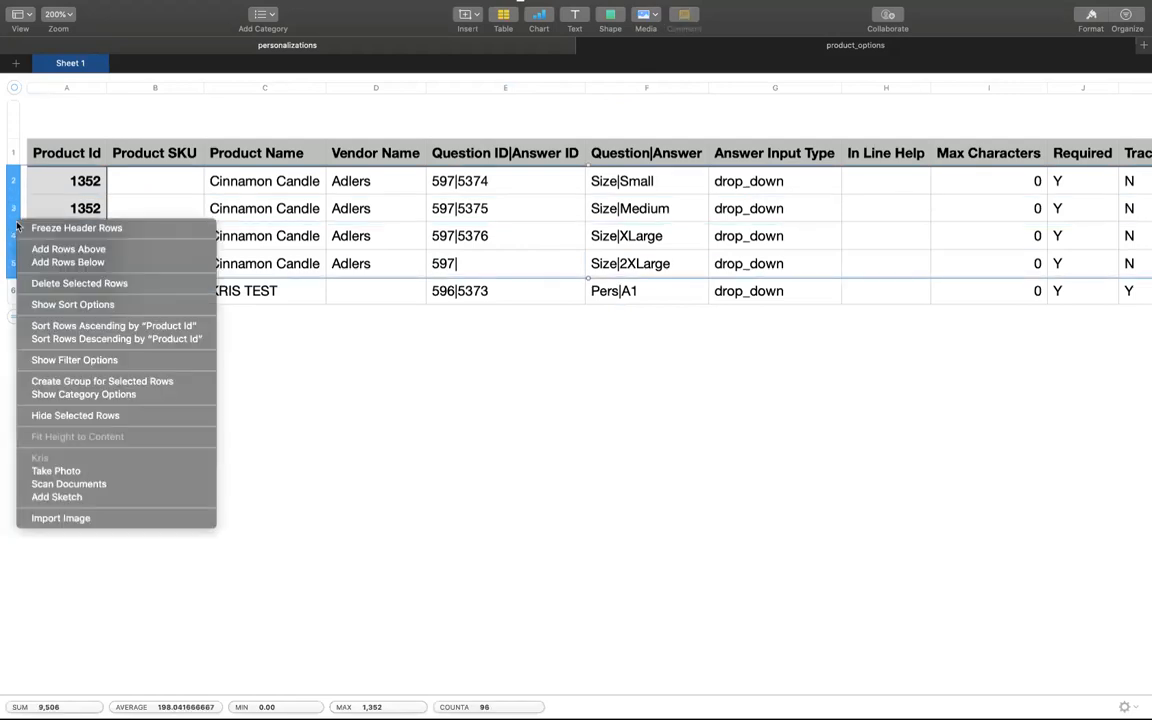
left_click(55, 262)
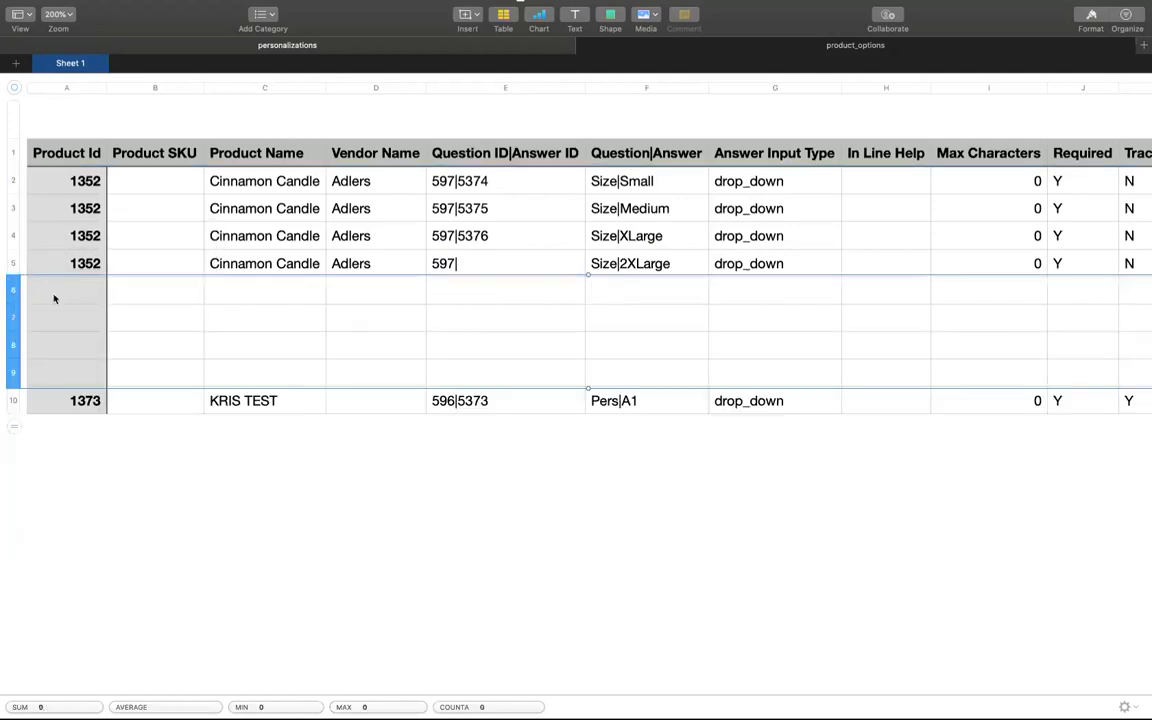
left_click(54, 298)
key("super+v")
left_click_drag(496, 301, 494, 371)
key("Delete")
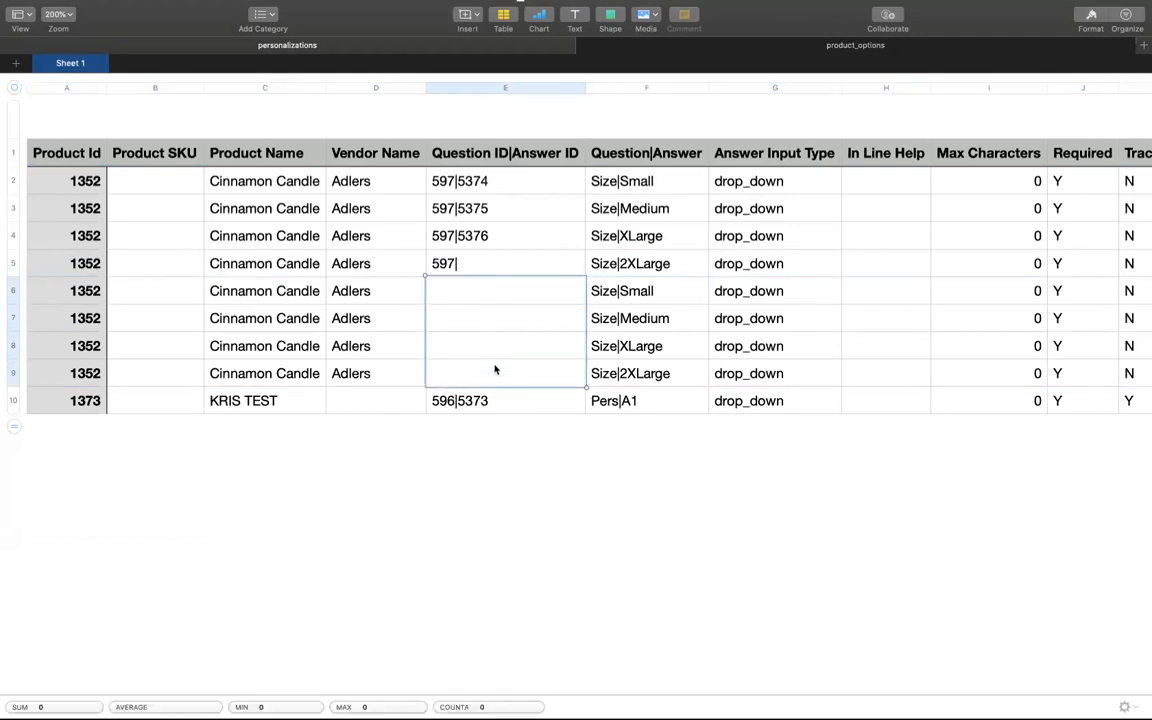
Step: Change the question in row 6 from Size to Color, making the entry Color|Small
left_click(601, 290)
left_click(601, 290)
key("BackSpace")
key("BackSpace")
type("Color")
key("Delete")
key("Delete")
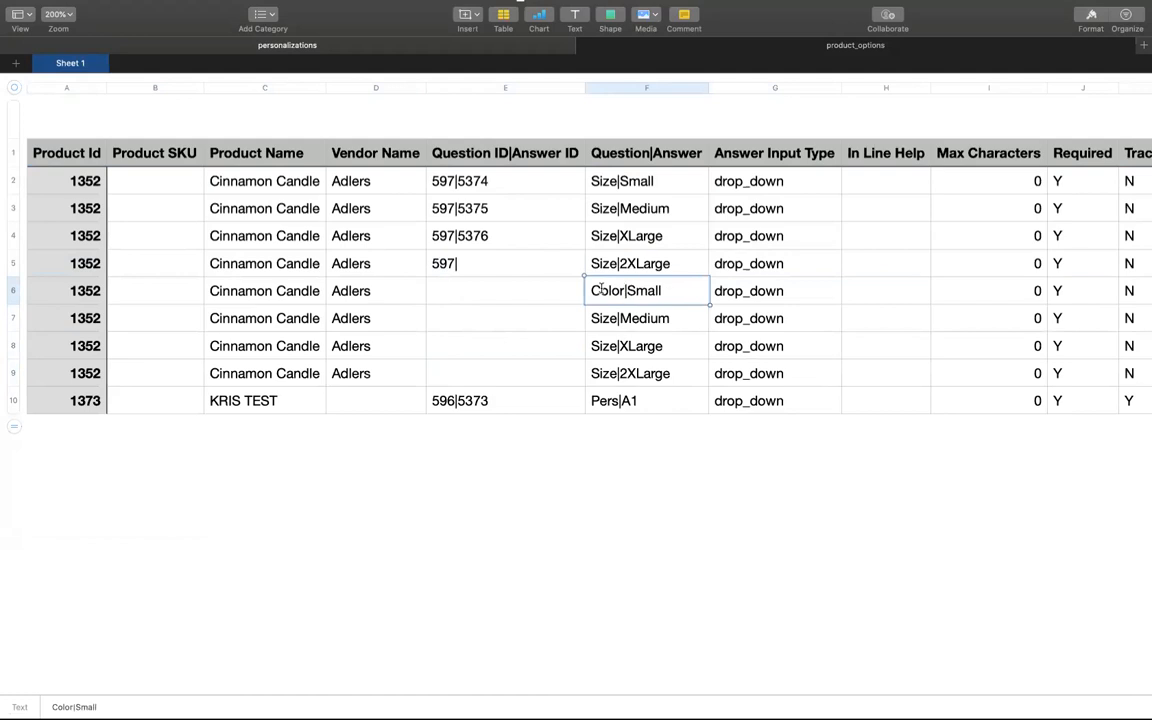
key("Return")
Step: Copy row 6's Color|Small entry into the Question|Answer cells of rows 7 to 9
left_click(603, 292)
key("Down")
key("shift+Down")
key("shift+Down")
key("super+v")
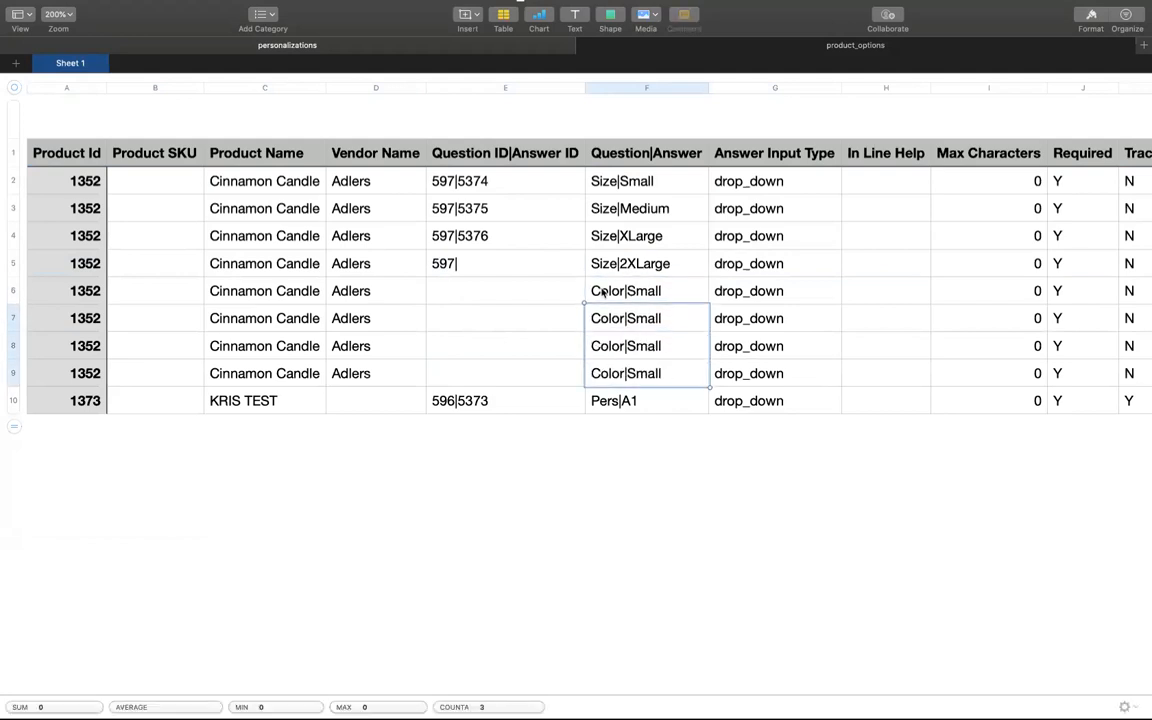
key("Up")
key("Right")
key("Left")
key("Down")
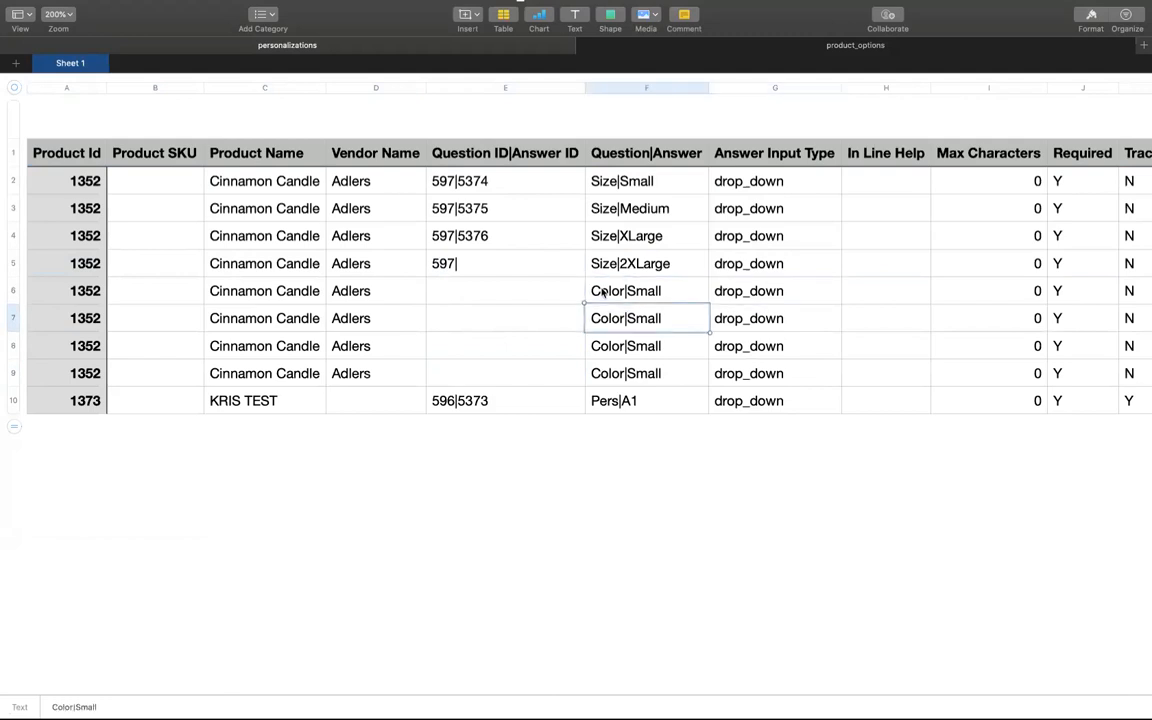
Step: Change row 6's Question|Answer entry to Color|Red
left_click(657, 290)
key("BackSpace")
key("BackSpace")
key("BackSpace")
key("BackSpace")
key("BackSpace")
key("BackSpace")
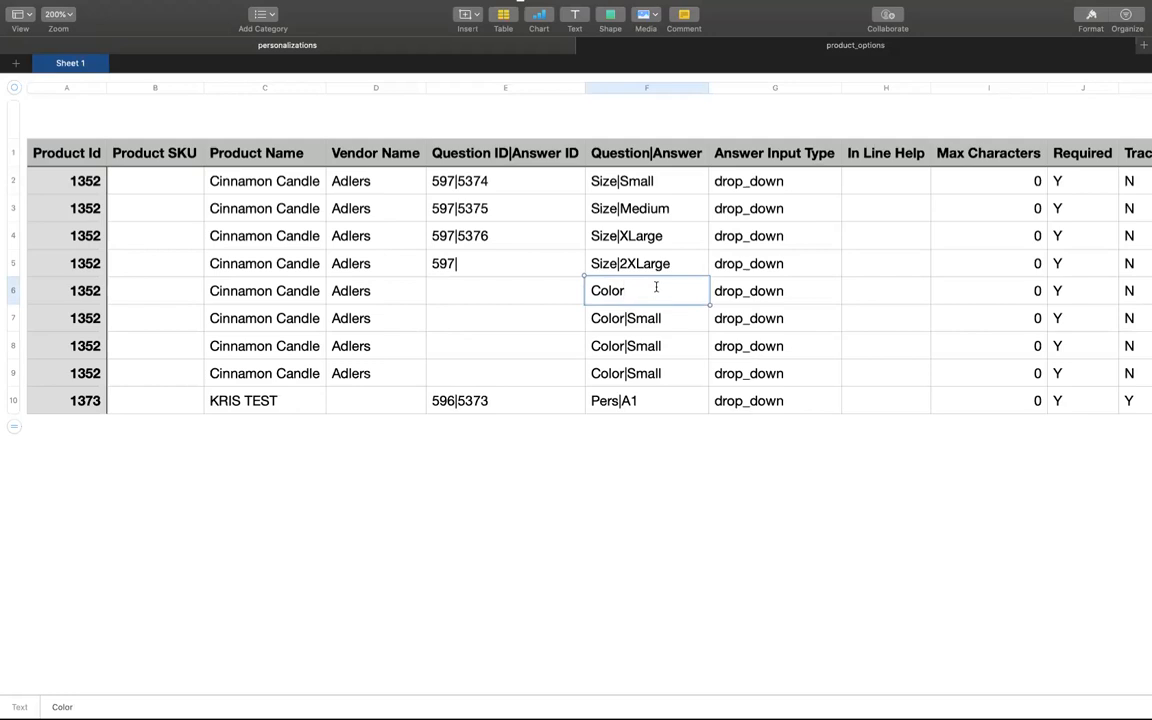
type("|Red")
key("Return")
Step: Change row 7's Question|Answer entry to Color|Green
double_click(670, 311)
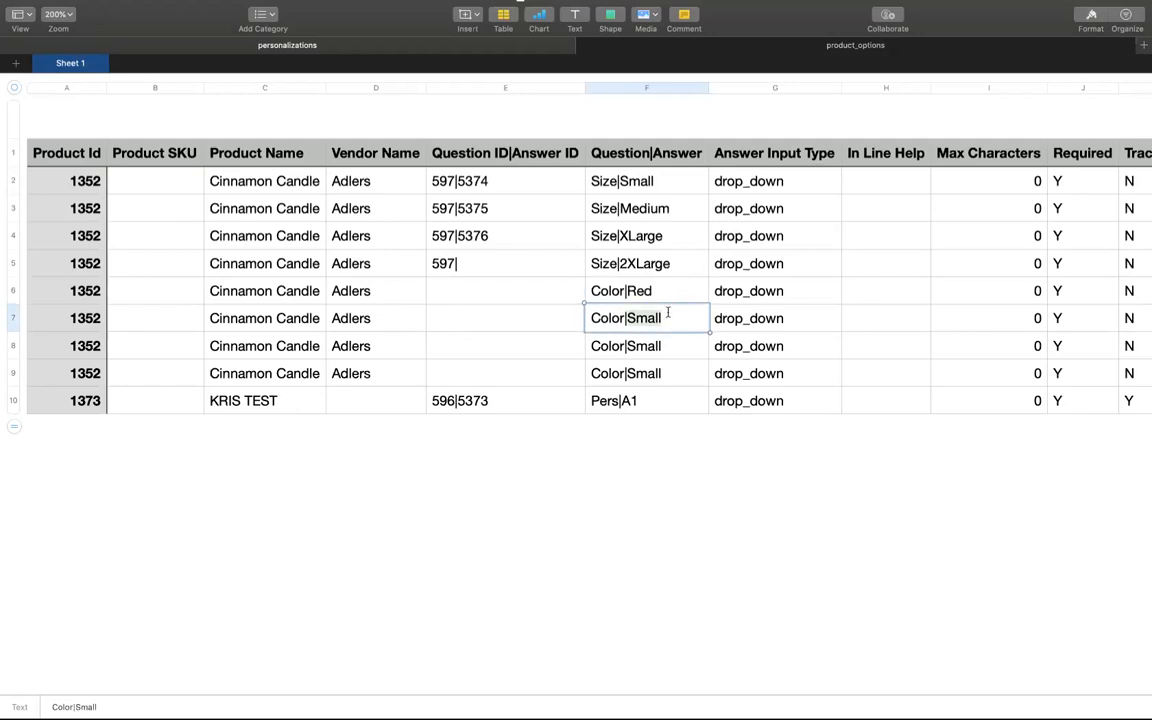
key("BackSpace")
key("BackSpace")
key("BackSpace")
key("BackSpace")
key("BackSpace")
key("BackSpace")
type("|Green")
key("Return")
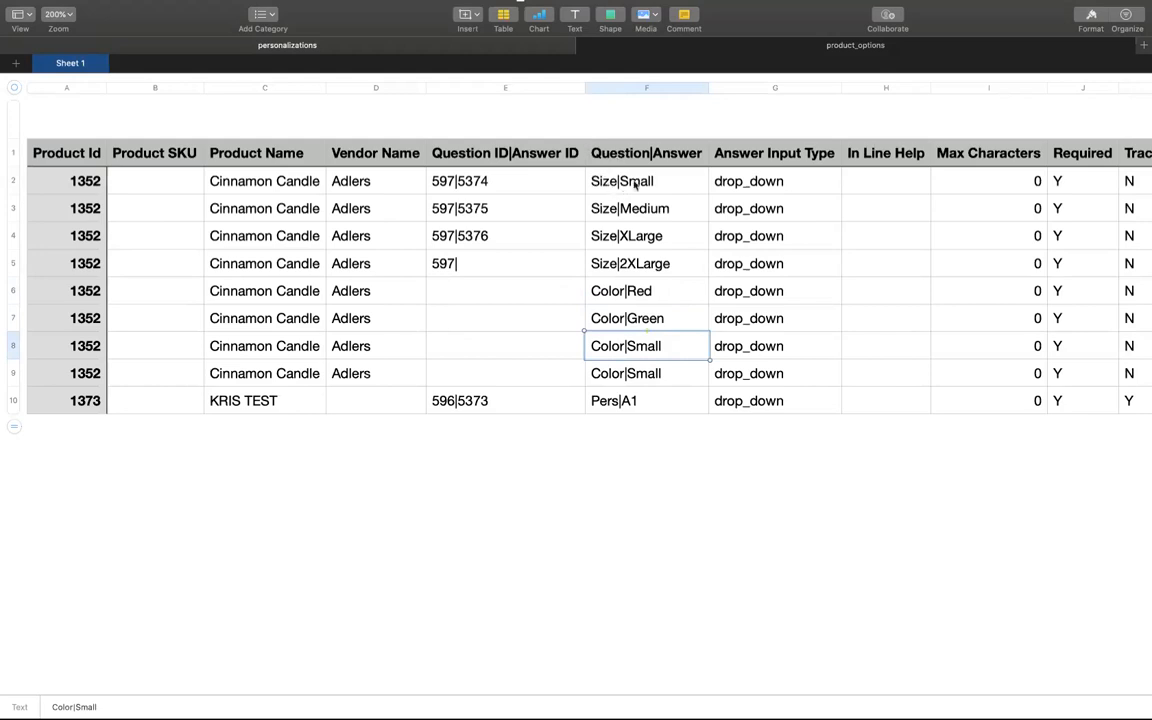
Step: Change row 8's Question|Answer entry to Color|Blue
double_click(643, 350)
key("Right")
key("BackSpace")
key("BackSpace")
key("BackSpace")
key("BackSpace")
key("BackSpace")
type("Bl")
Step: Change row 9's Question|Answer entry to Color|Orange
left_click(680, 373)
left_click(676, 373)
key("BackSpace")
key("BackSpace")
key("BackSpace")
key("BackSpace")
key("BackSpace")
key("BackSpace")
type("|Orange")
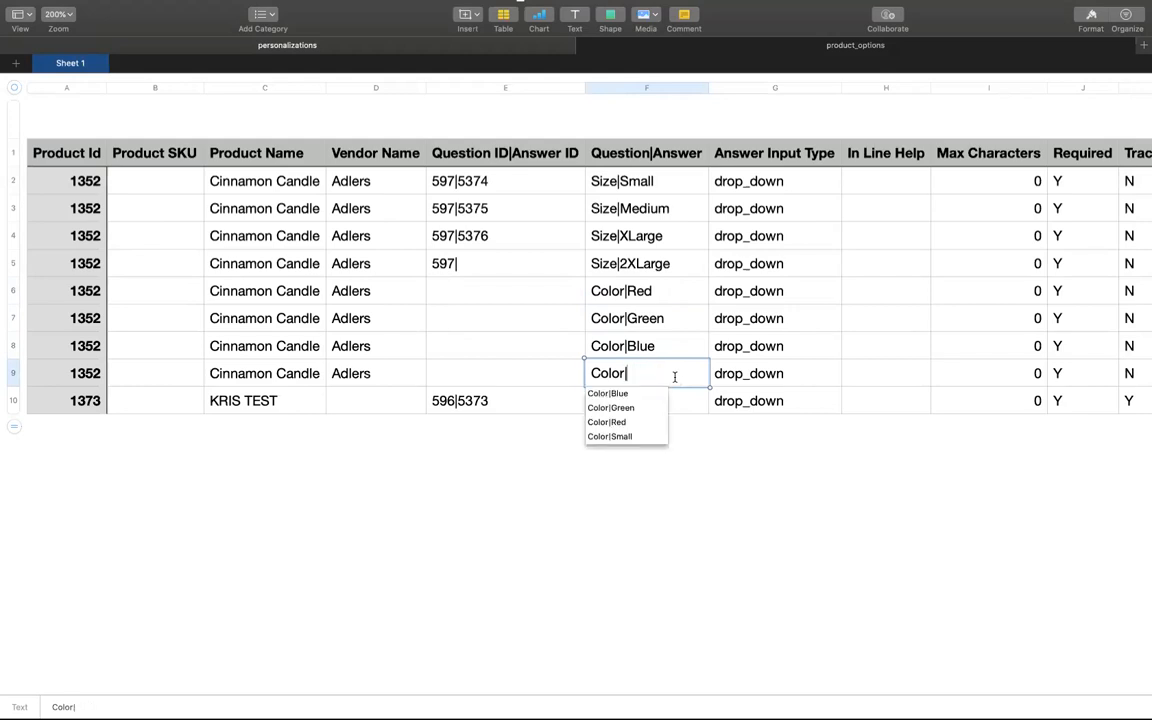
key("Return")
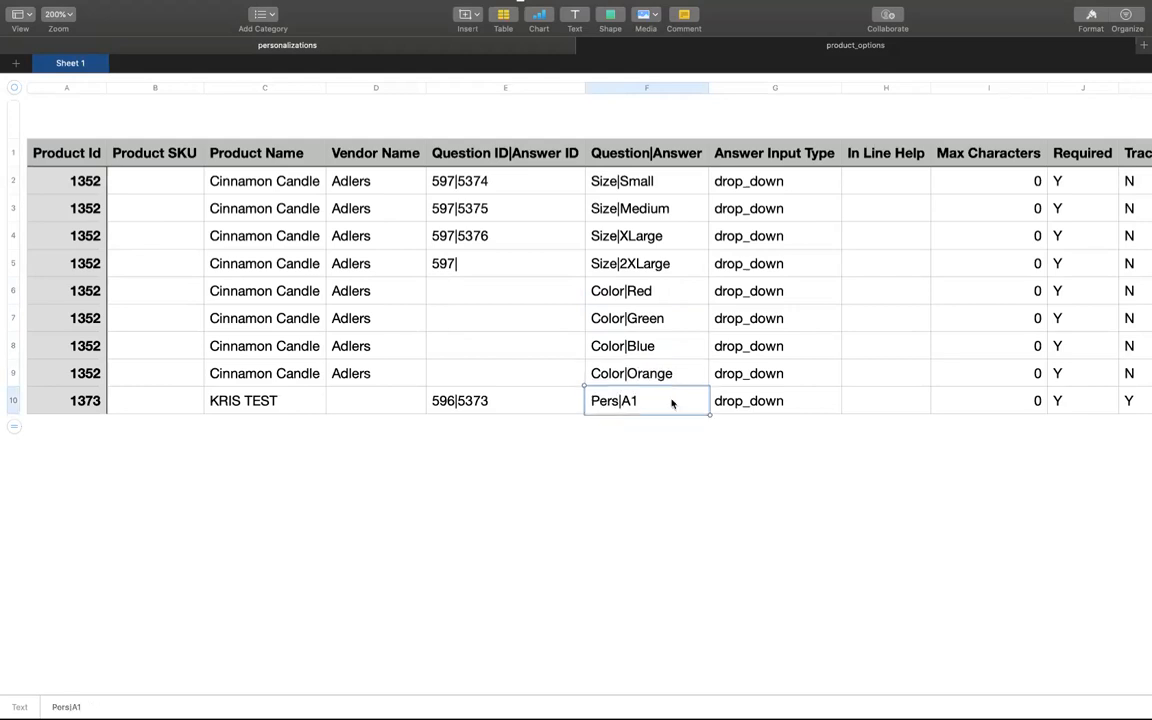
Step: Review the new color rows' ID and Question|Answer cells, along with the Price column and the columns beyond it
left_click_drag(497, 300, 496, 378)
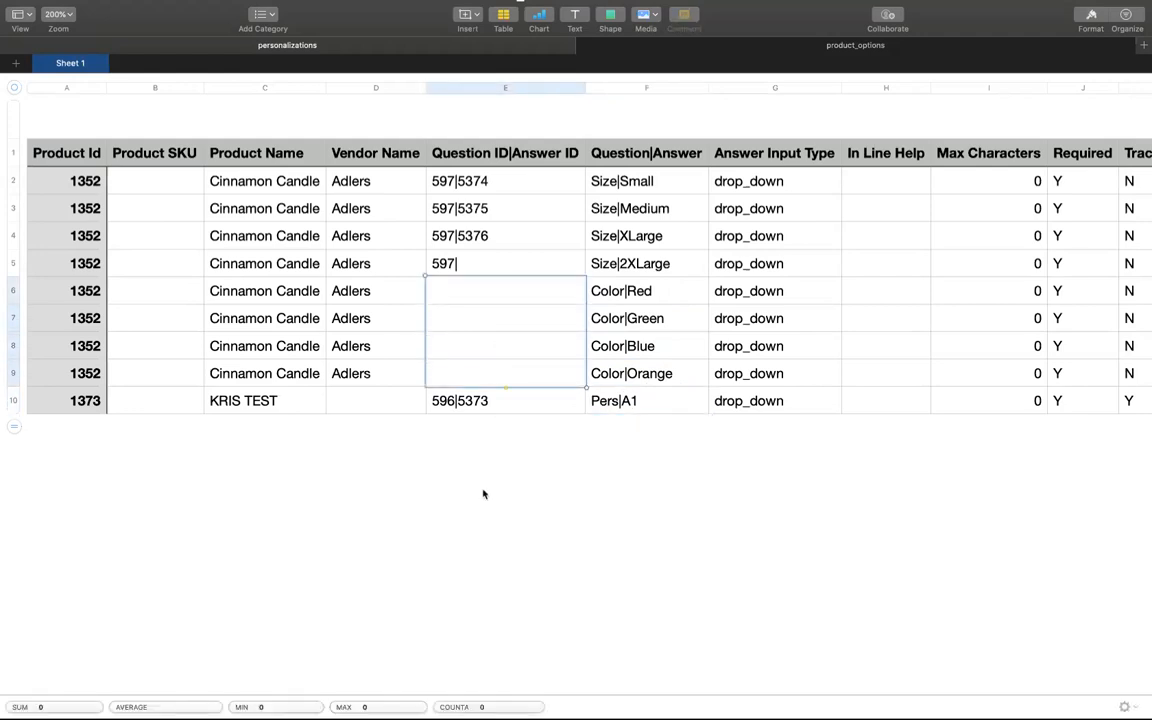
left_click(466, 376)
left_click_drag(520, 294, 501, 371)
left_click_drag(590, 290, 643, 365)
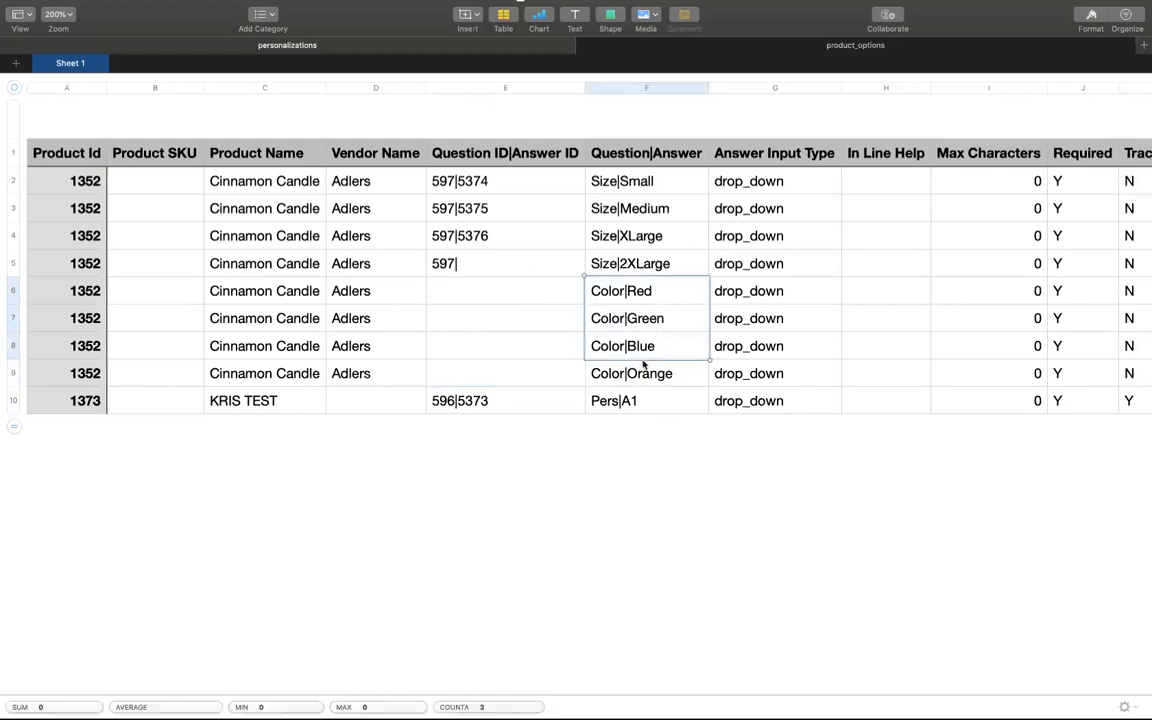
left_click(651, 297)
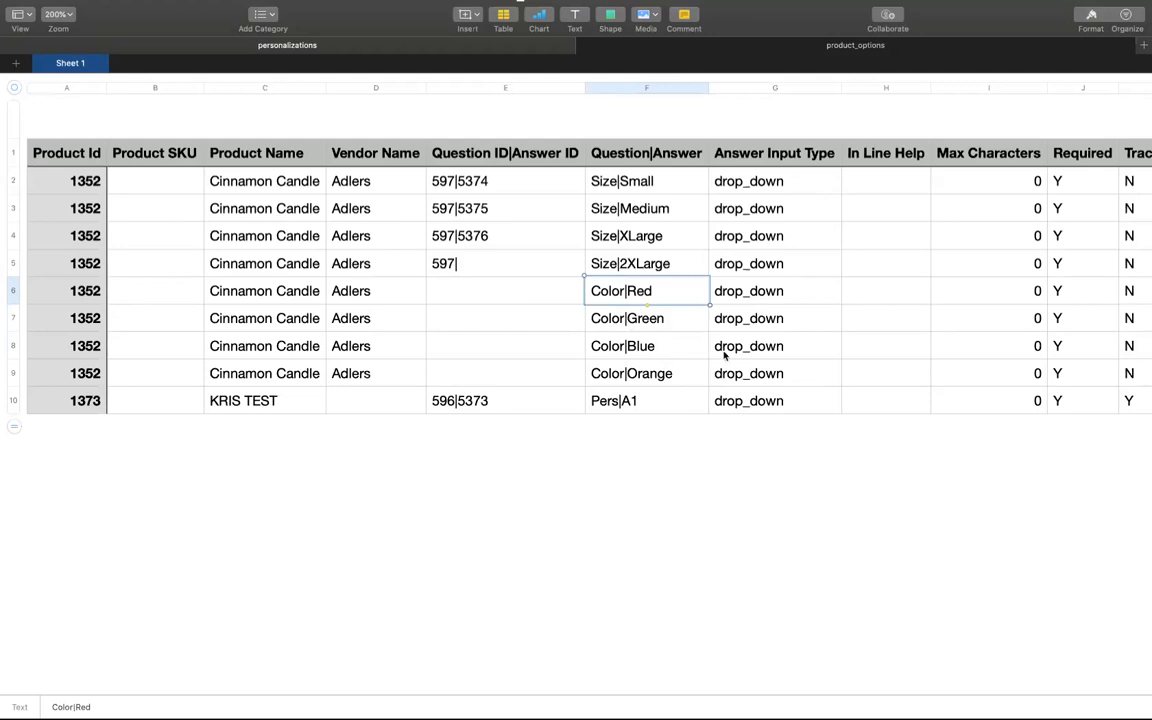
scroll(724, 355, "right", 5)
scroll(724, 355, "right", 12)
scroll(724, 355, "right", 5)
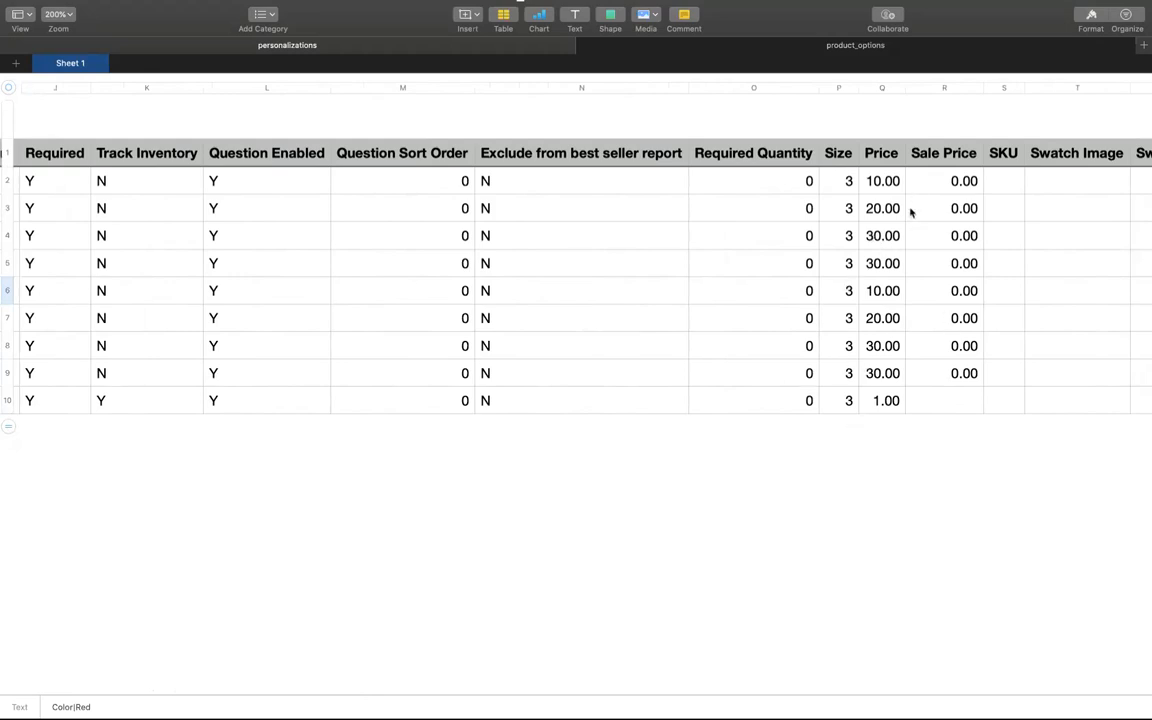
left_click(881, 88)
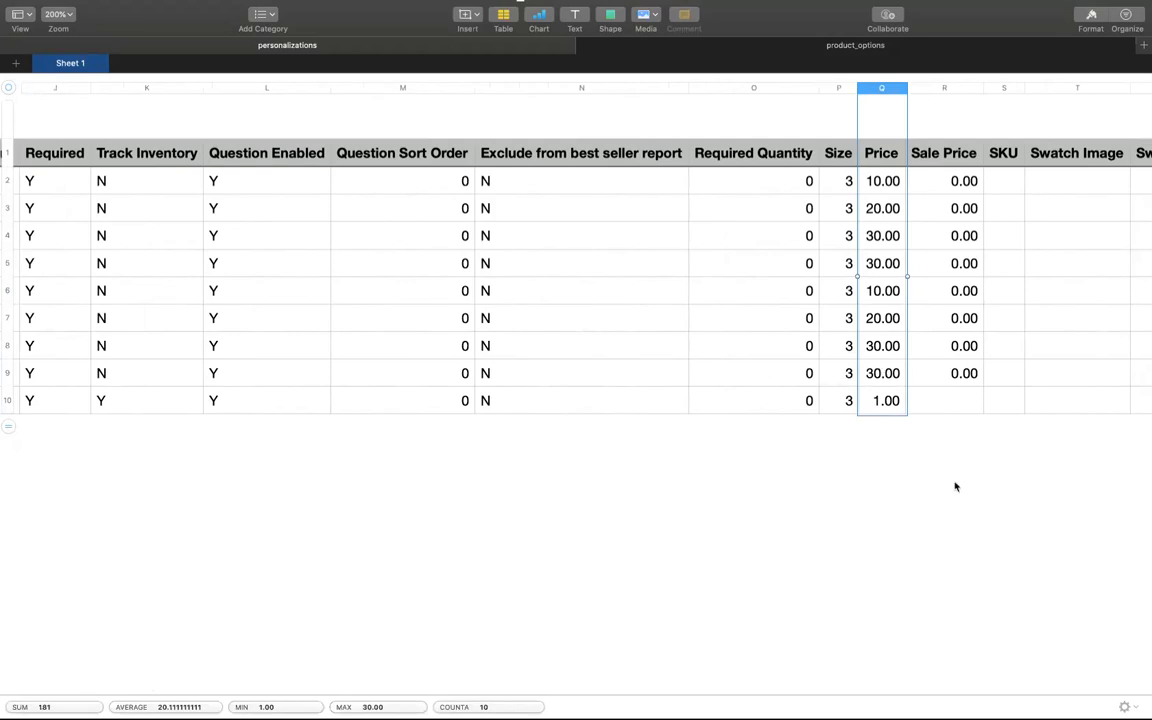
scroll(954, 358, "right", 5)
scroll(954, 358, "right", 4)
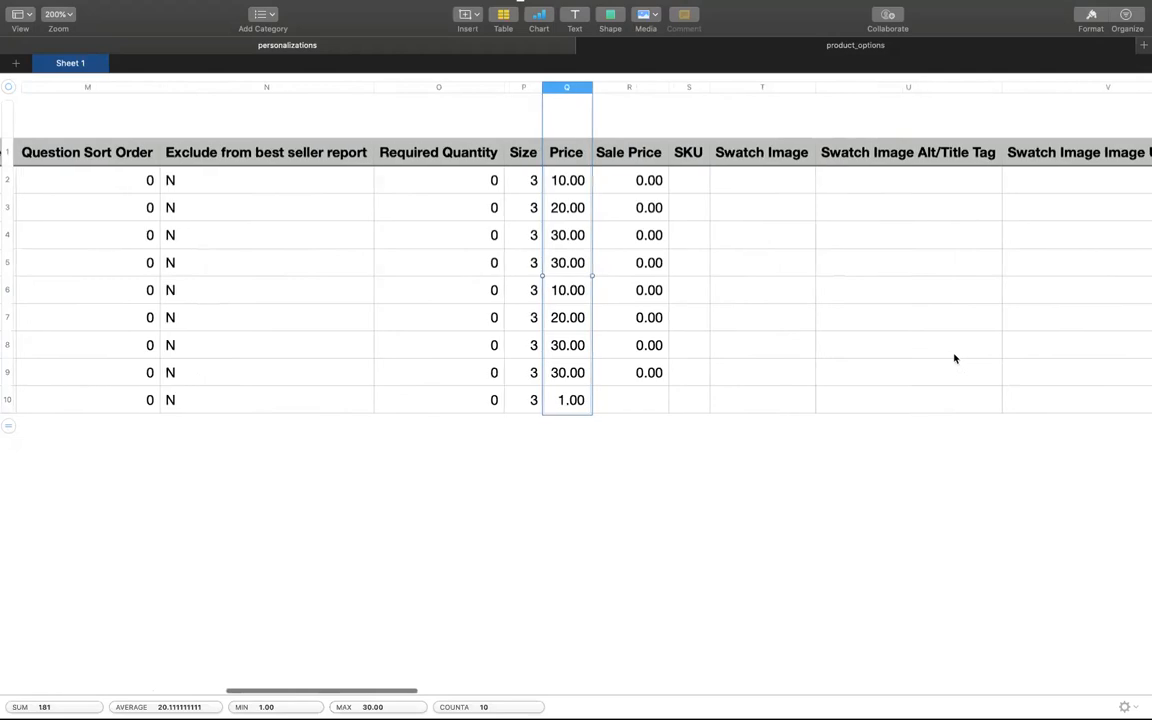
Step: Widen the SKU column and enter COLORGREEN as the SKU in row 9
left_click_drag(564, 87, 683, 87)
left_click(569, 372)
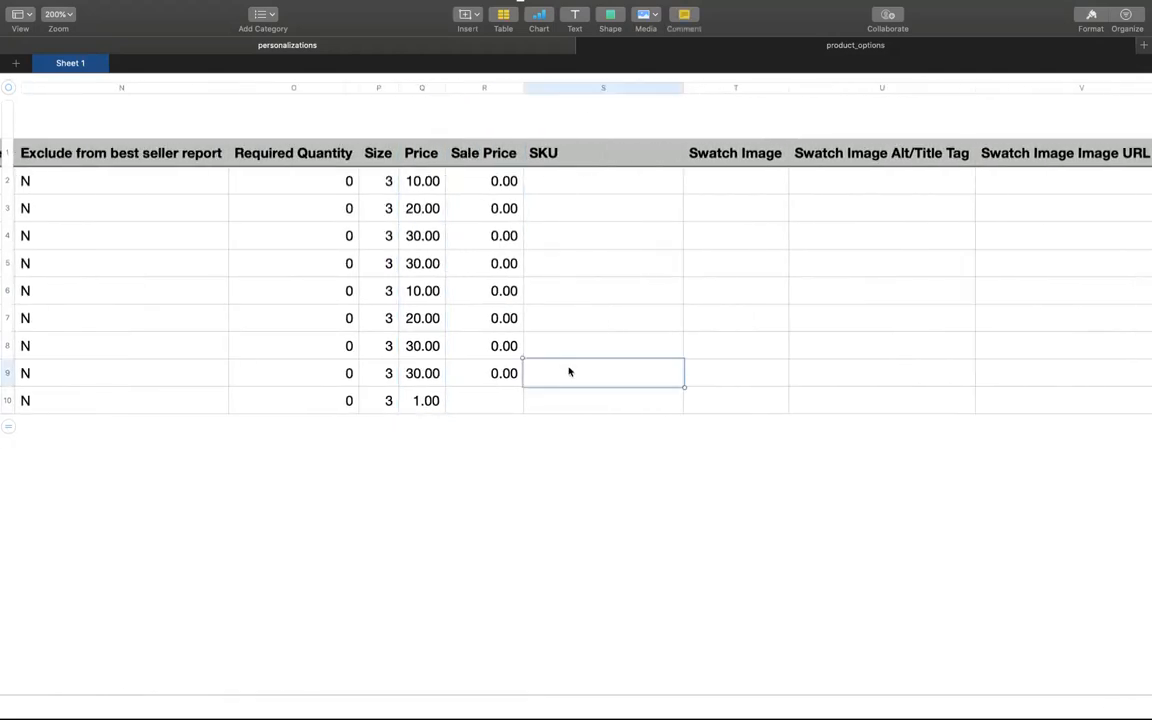
type("COLORGREEN")
key("Return")
Step: Replace the SKU in row 9 with CG
left_click(570, 372)
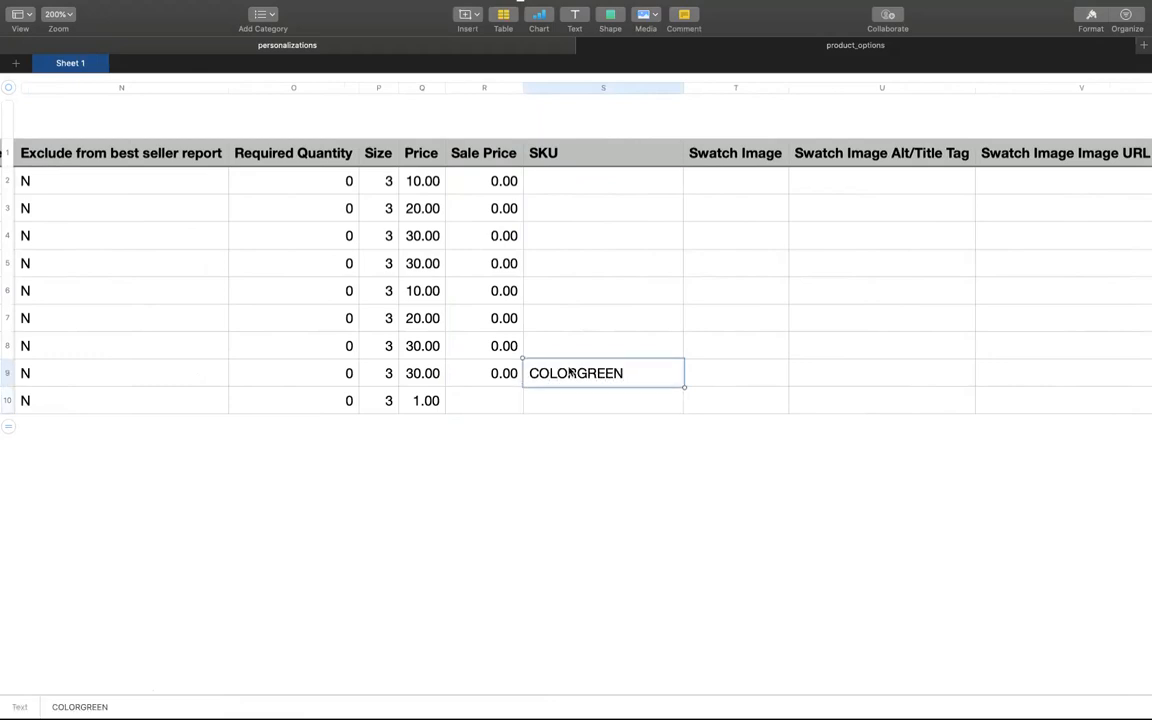
type("CG")
key("Return")
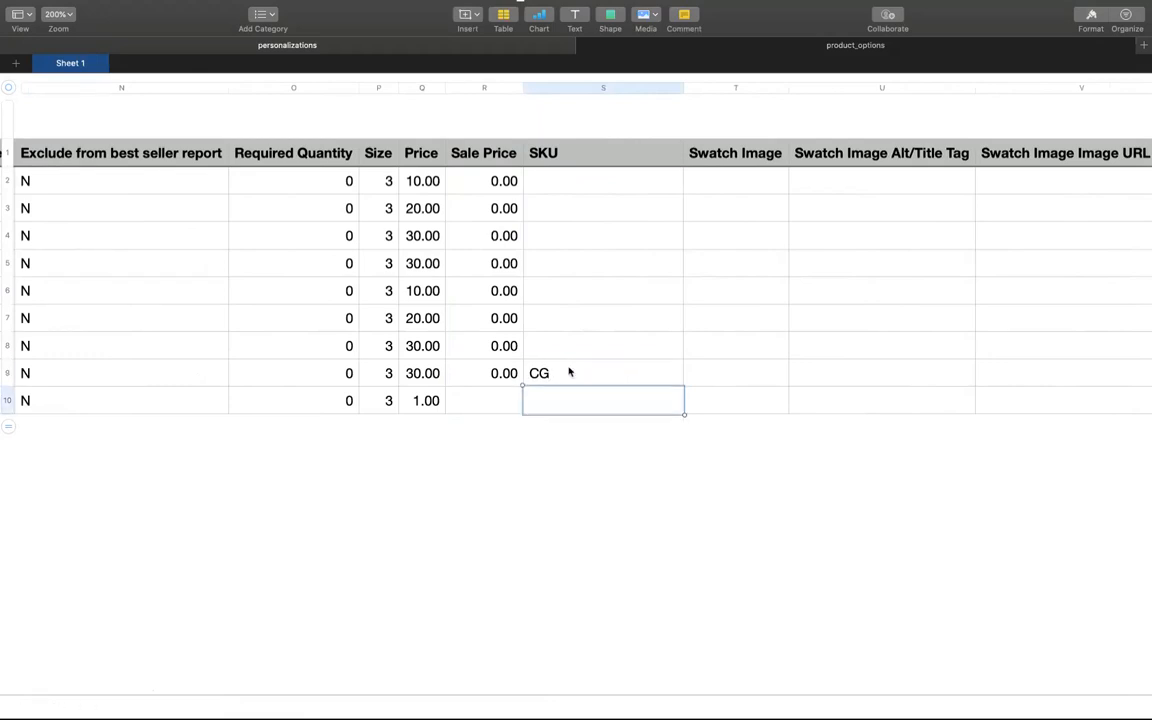
left_click(570, 357)
left_click(567, 376)
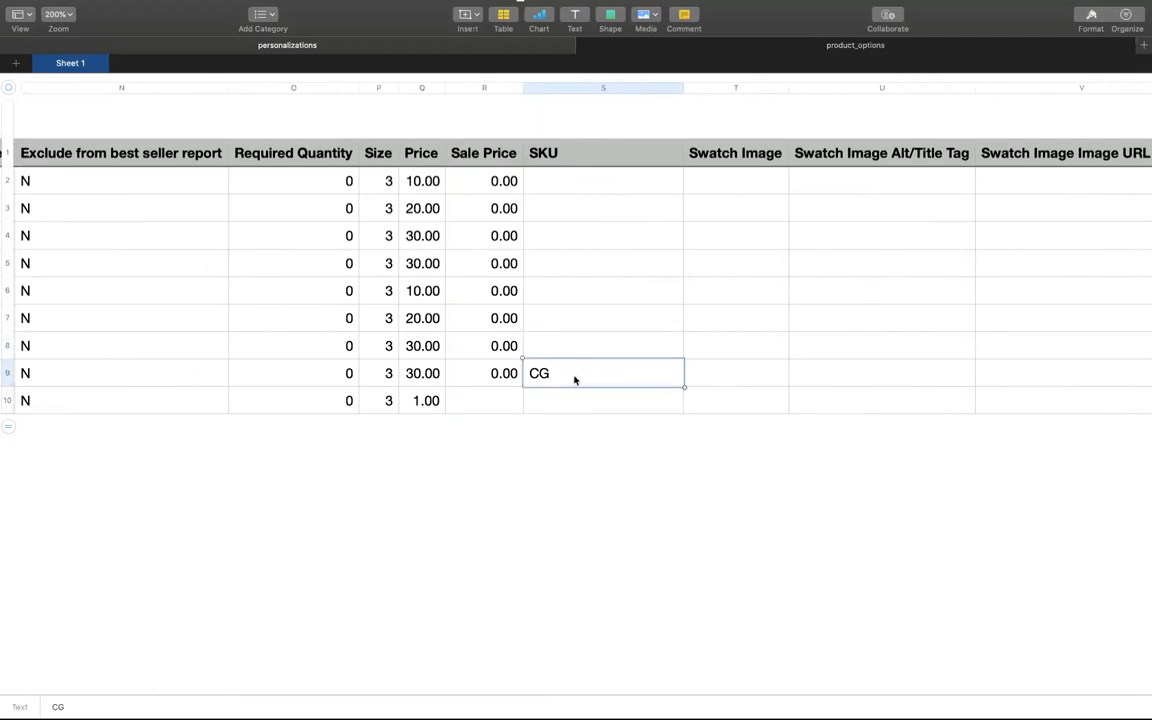
left_click(576, 326)
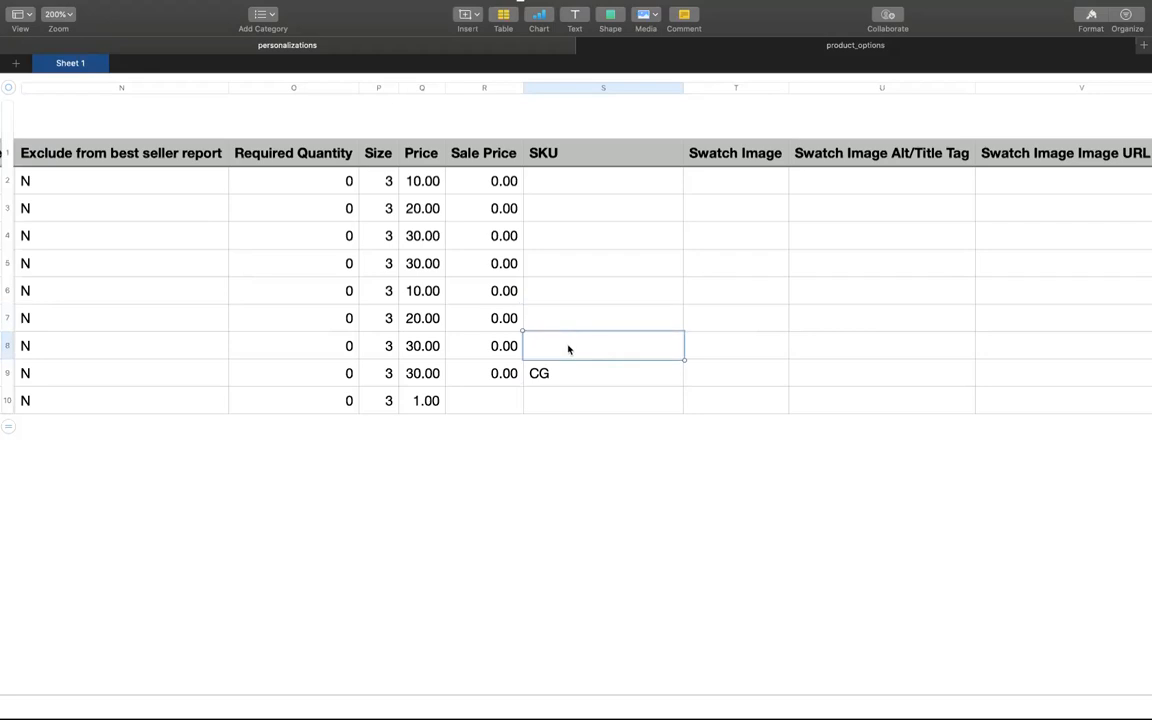
Step: Review row 9's swatch, main photo and large photo columns through the Answer Enabled, Default, Price Type and inventory columns
key("Down")
key("Right")
key("Right")
key("Right")
key("Right")
key("Right")
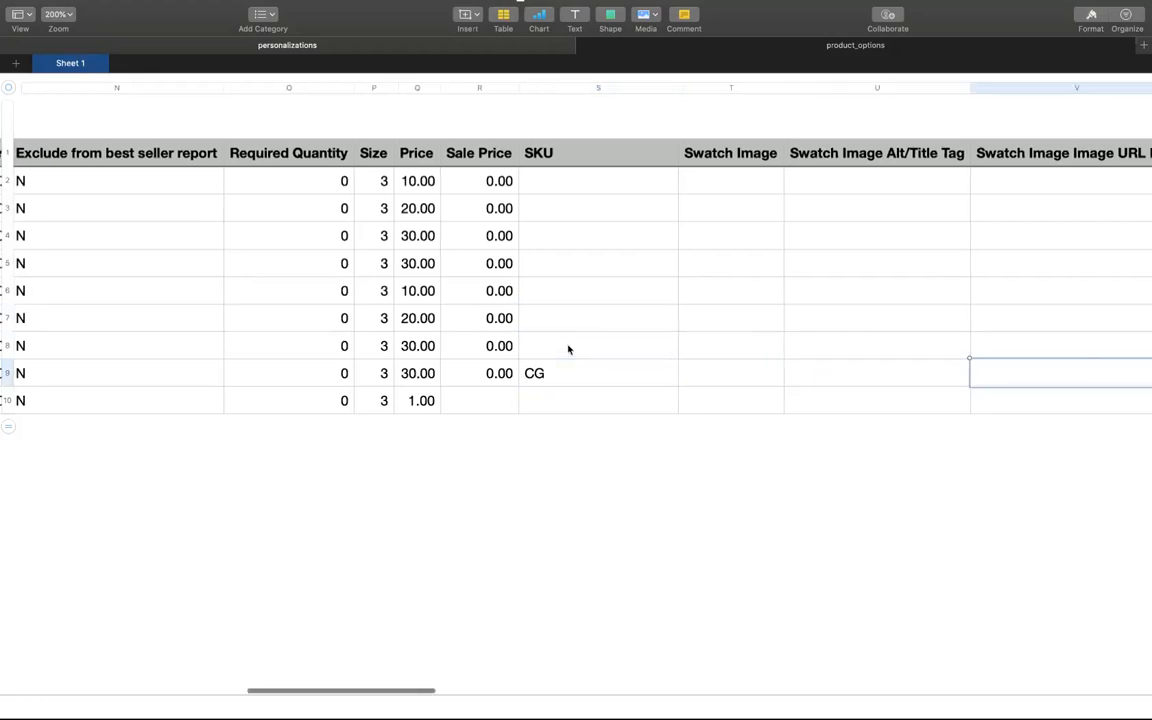
key("Right")
key("Right")
key("Right")
key("Right")
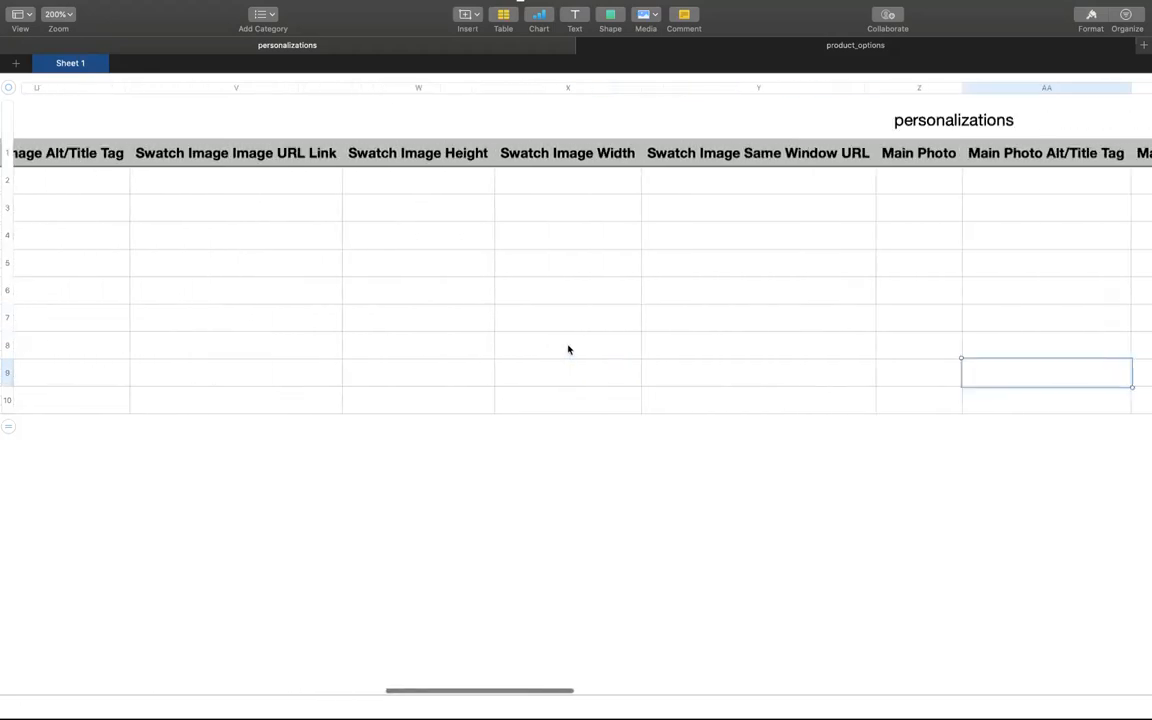
key("Right")
key("Right")
key("Right")
key("Right")
key("Right")
key("Right")
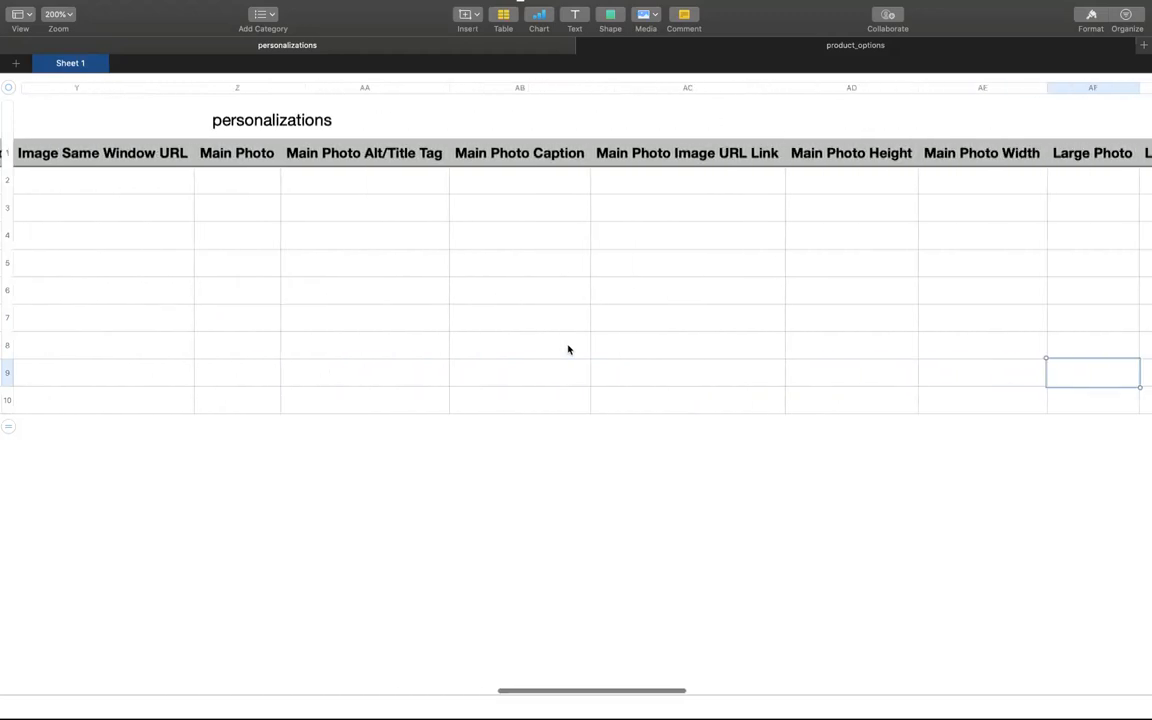
key("Right")
key("Right")
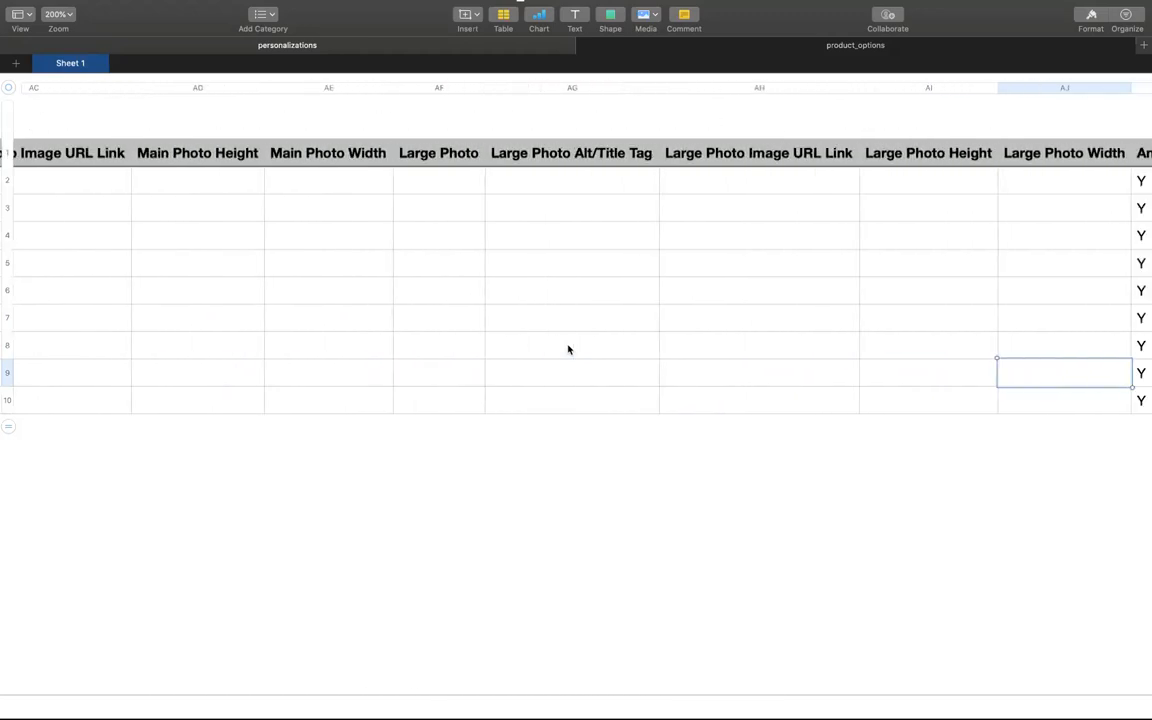
key("Right")
key("Right")
key("Right")
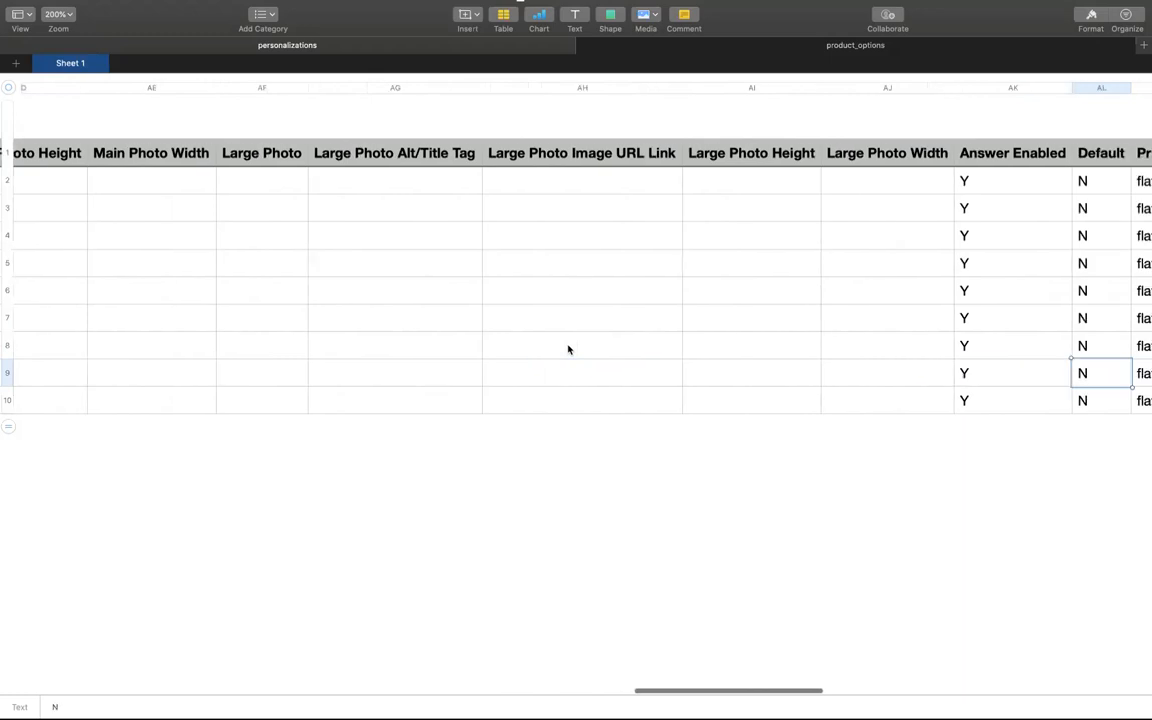
key("Right")
key("Right")
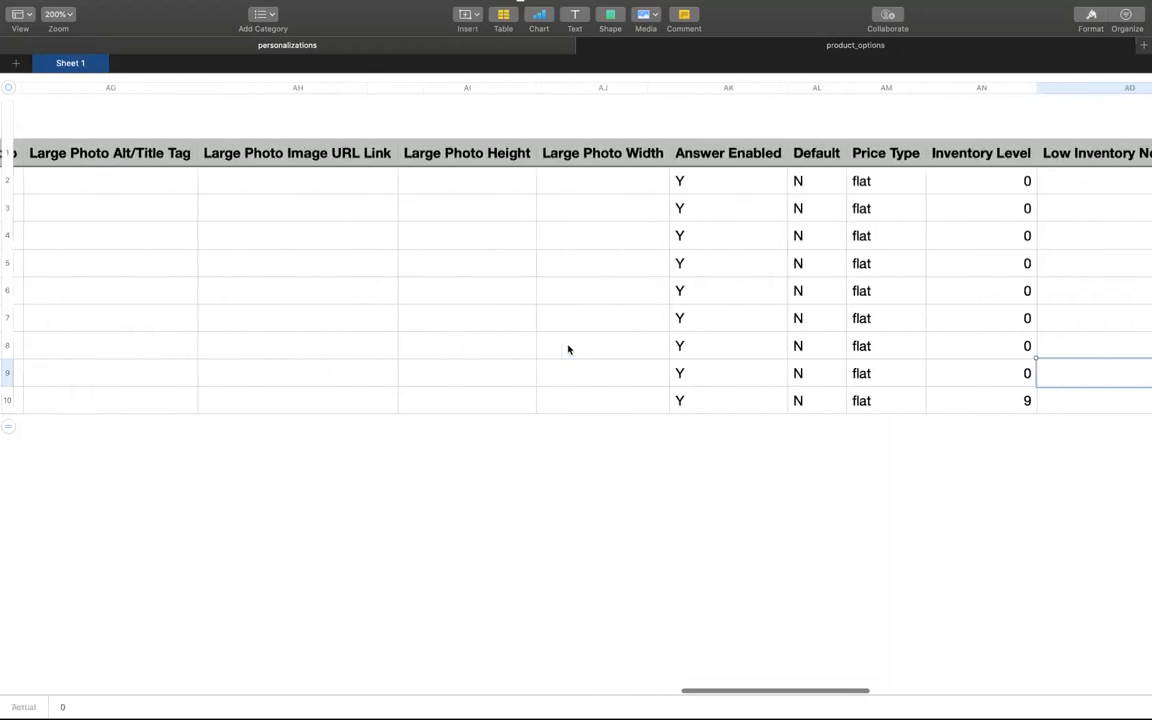
Step: Go back to the beginning of the personalizations table and examine its header row above the Cinnamon Candle entries
key("Left")
key("Left")
key("Left")
key("Left")
key("Left")
key("Left")
scroll(567, 348, "left", 15)
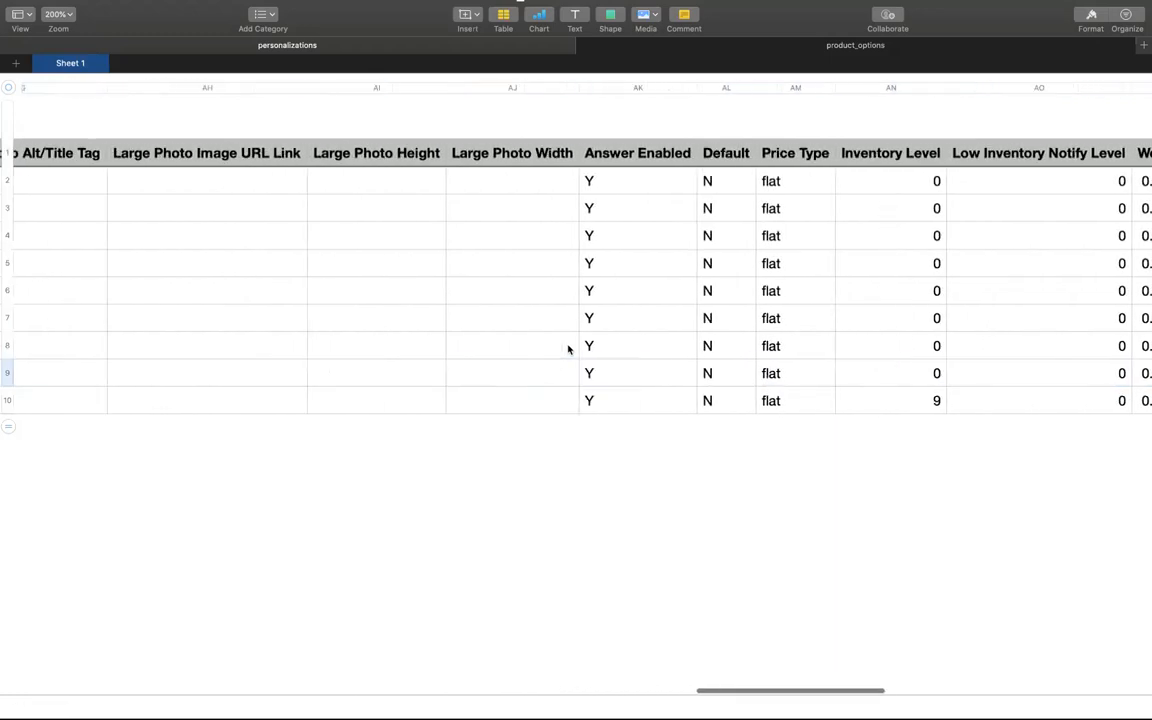
scroll(567, 348, "left", 20)
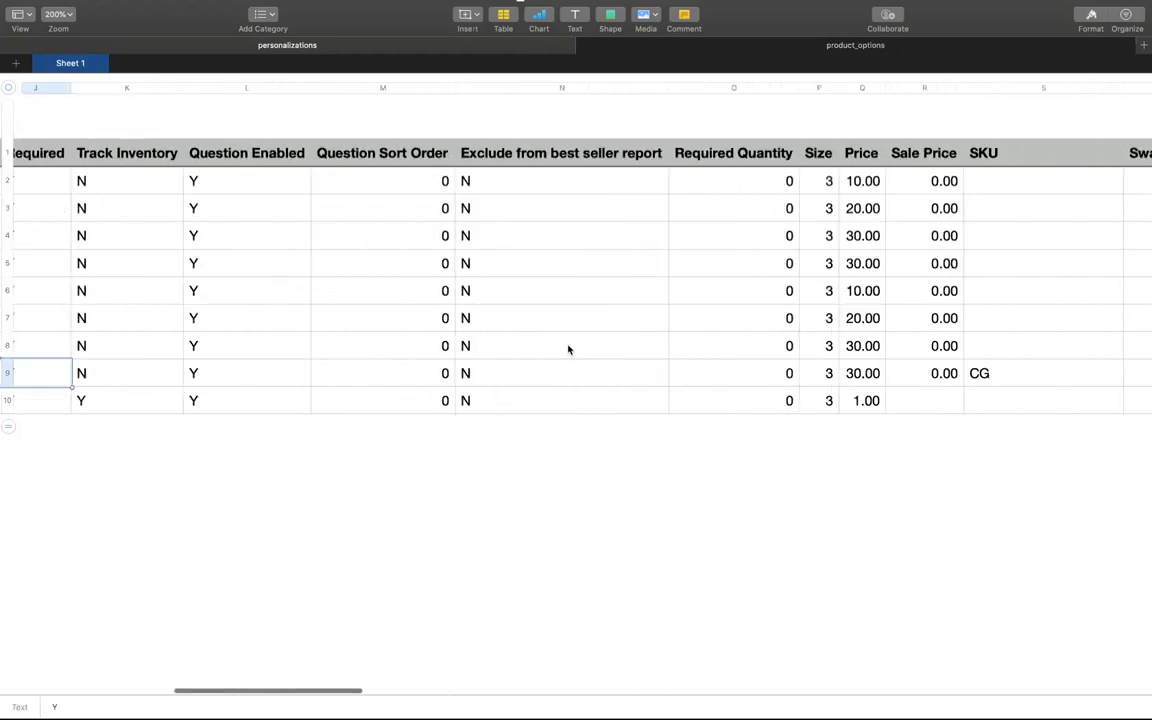
scroll(567, 348, "left", 5)
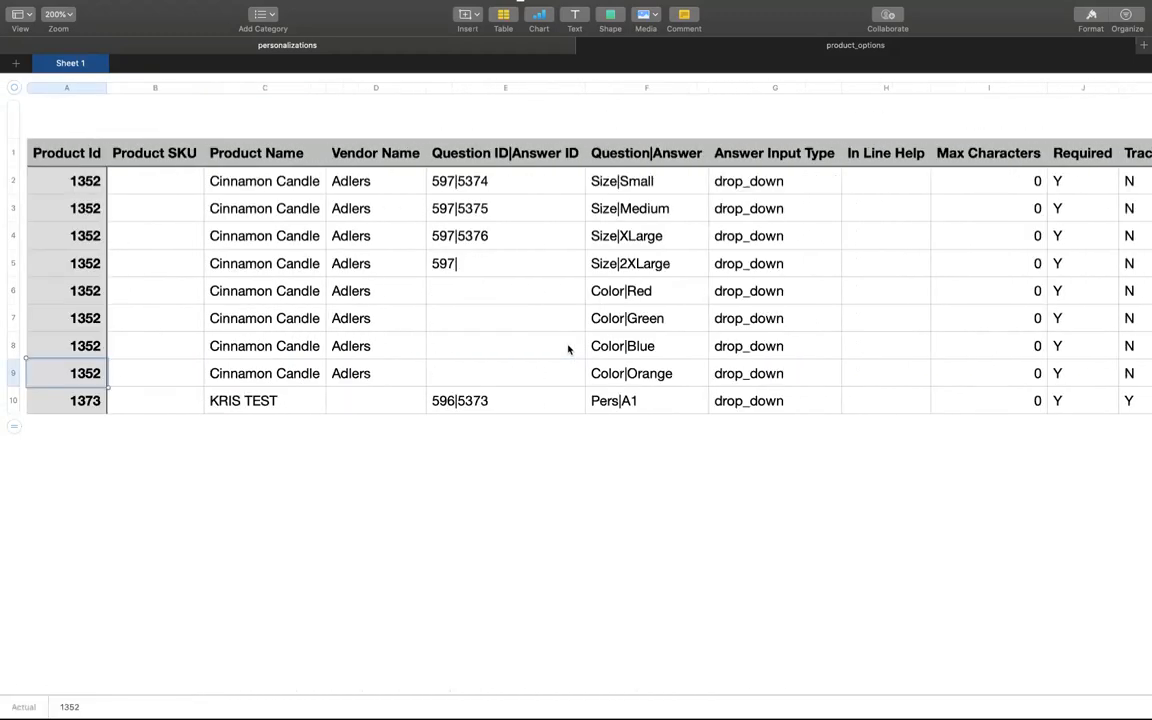
left_click(15, 153)
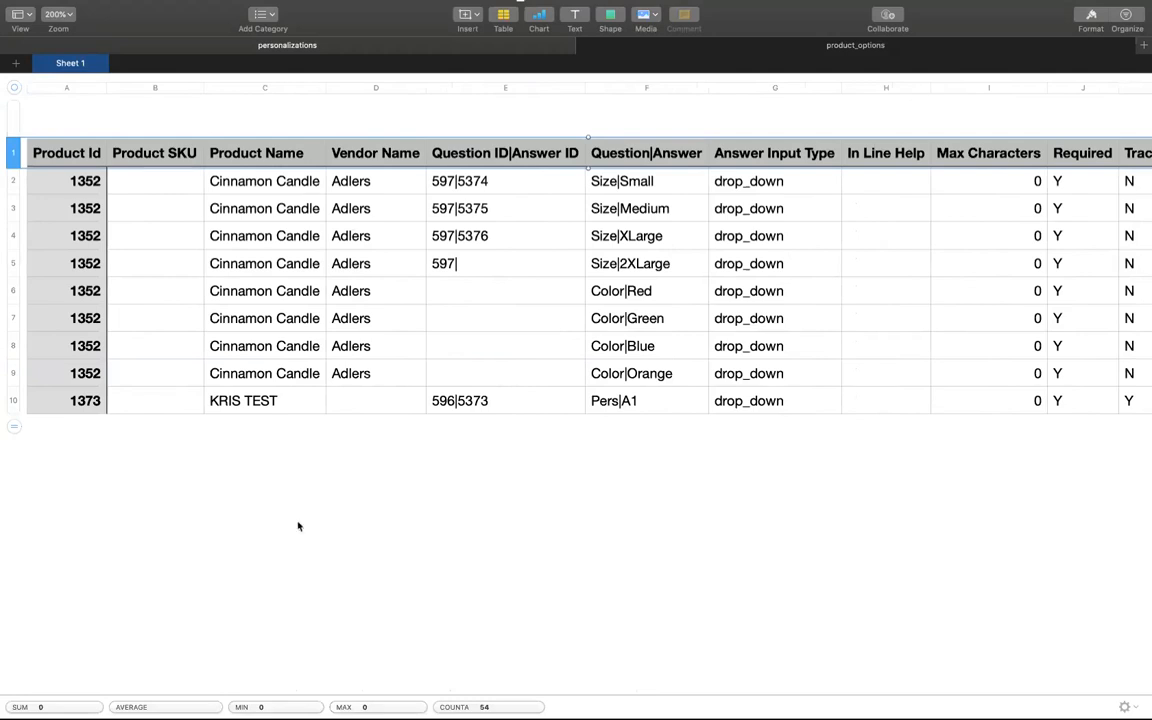
Step: Open the product_options spreadsheet and examine its product and Option Set columns up to the first option group
left_click(787, 44)
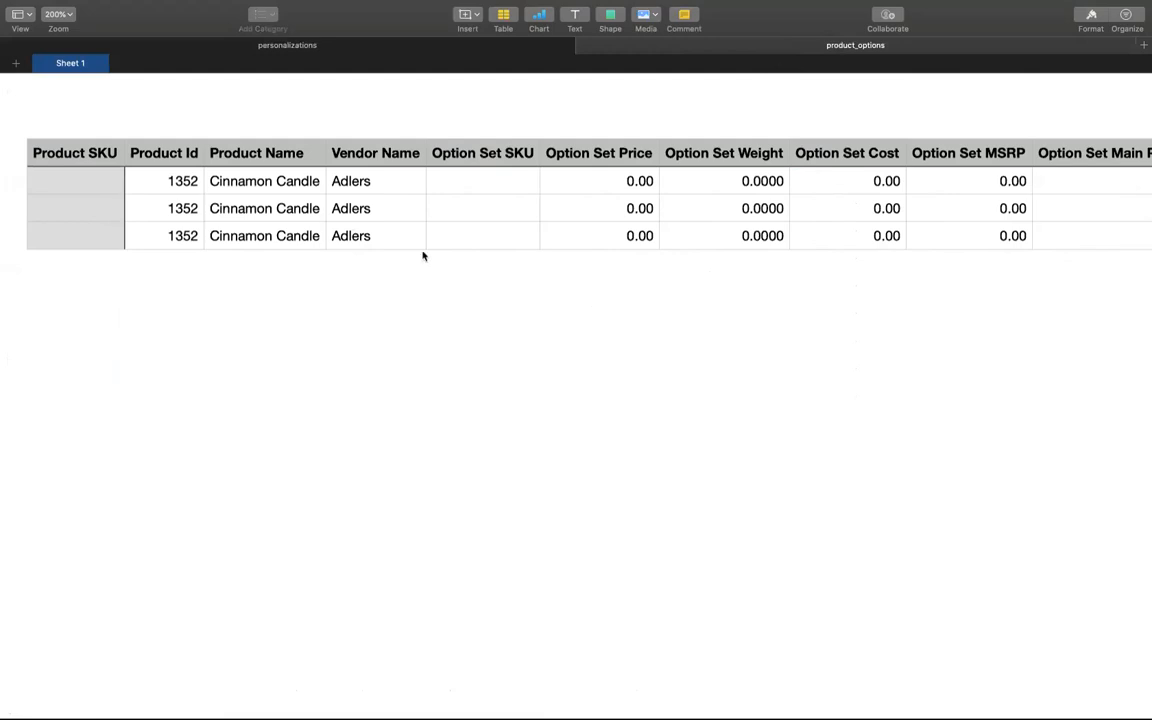
scroll(527, 208, "right", 5)
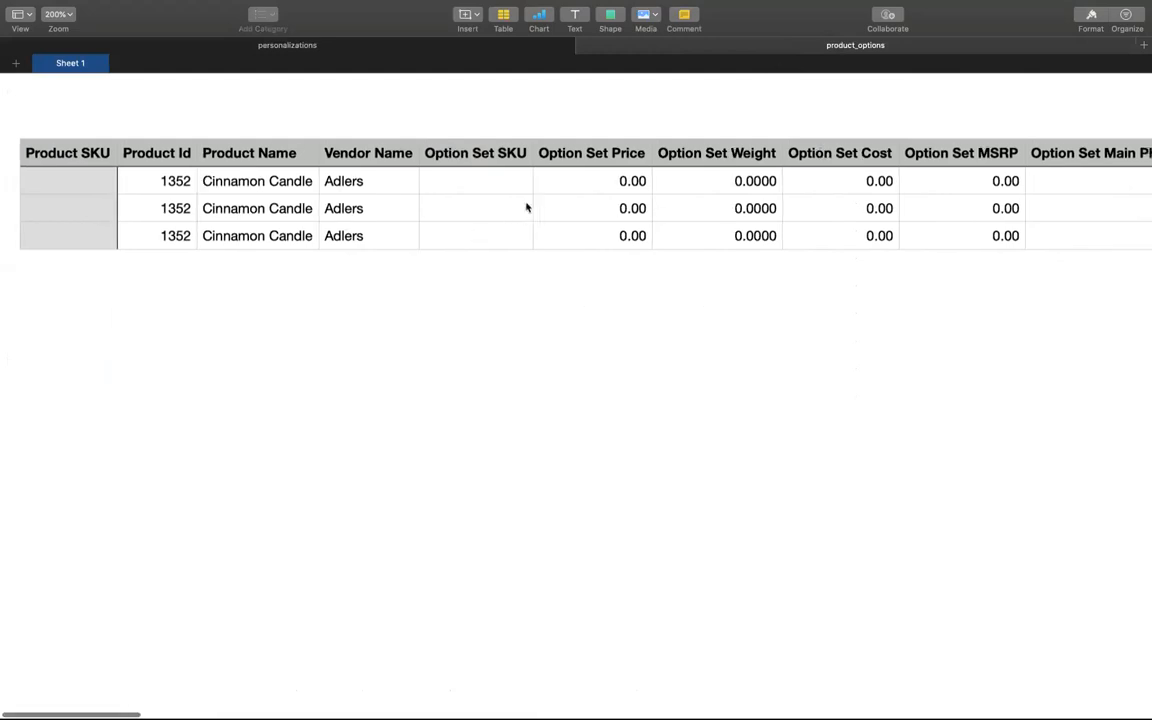
scroll(527, 208, "right", 3)
scroll(527, 207, "left", 5)
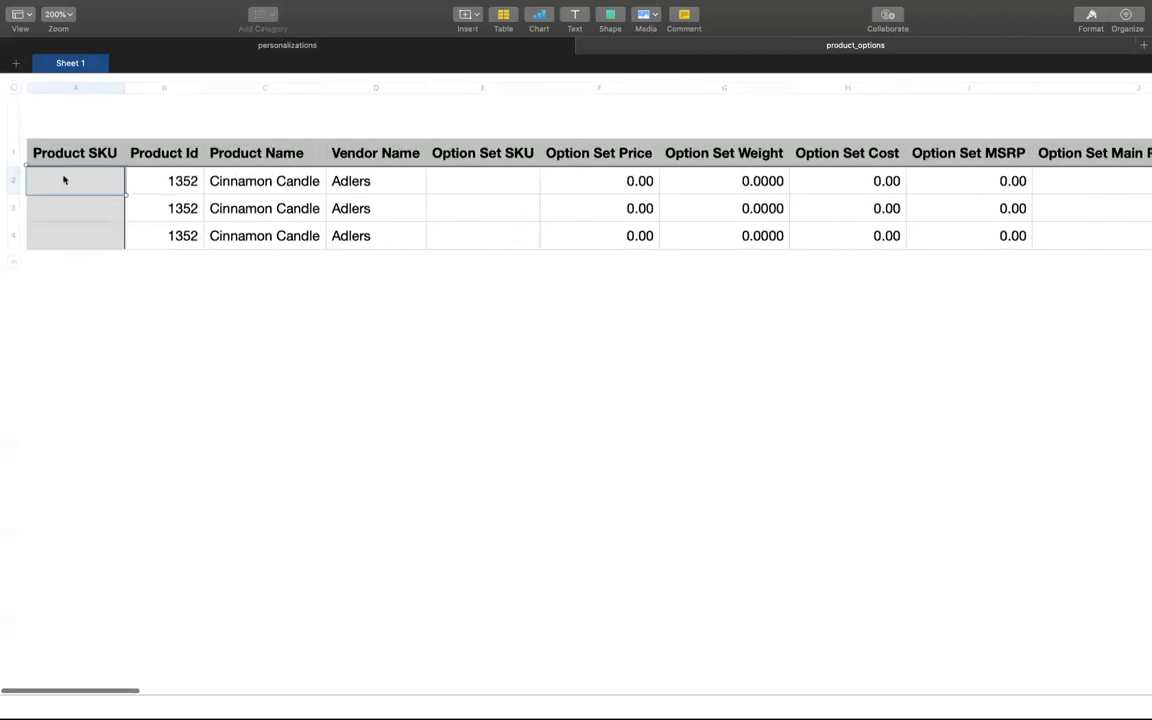
left_click(13, 181)
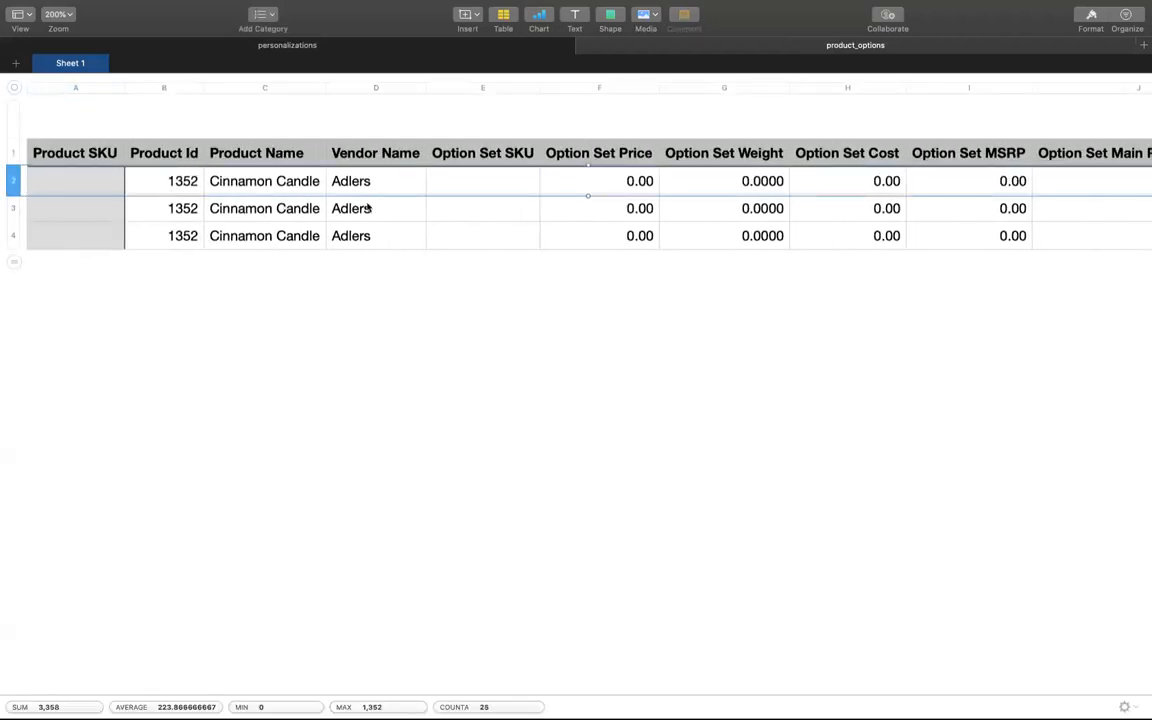
scroll(580, 222, "right", 10)
scroll(580, 222, "right", 10)
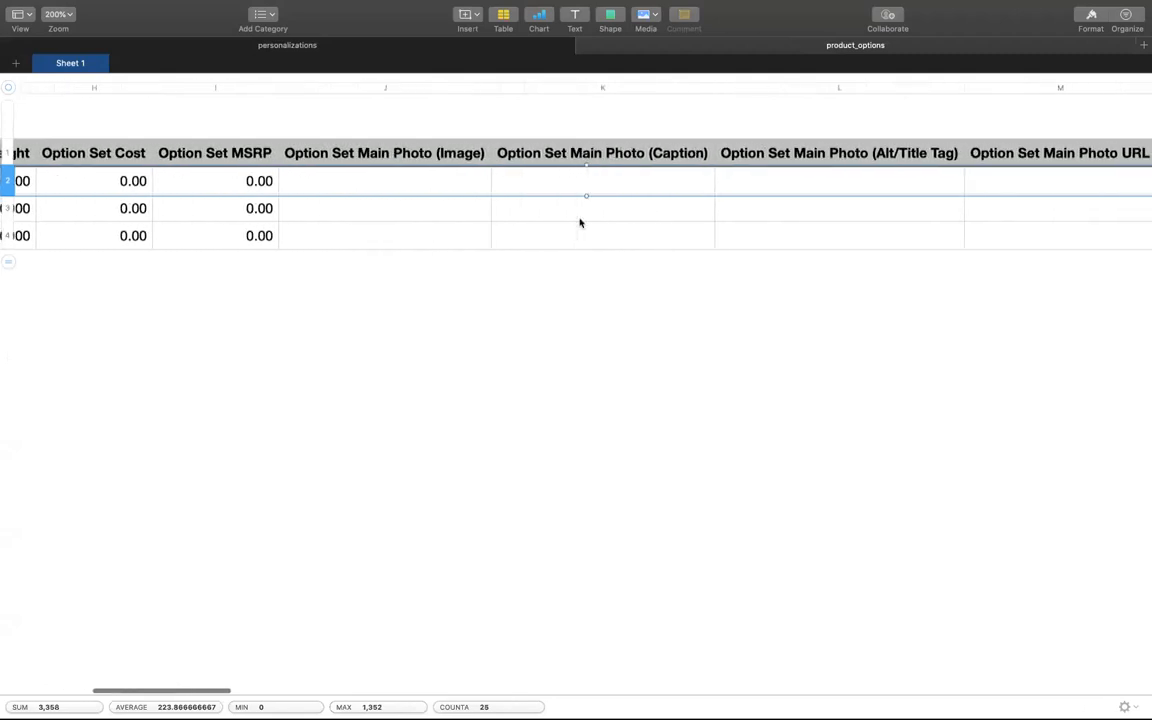
left_click(580, 222)
scroll(580, 222, "right", 7)
scroll(580, 222, "right", 20)
scroll(580, 222, "right", 20)
scroll(580, 222, "right", 12)
scroll(580, 222, "right", 10)
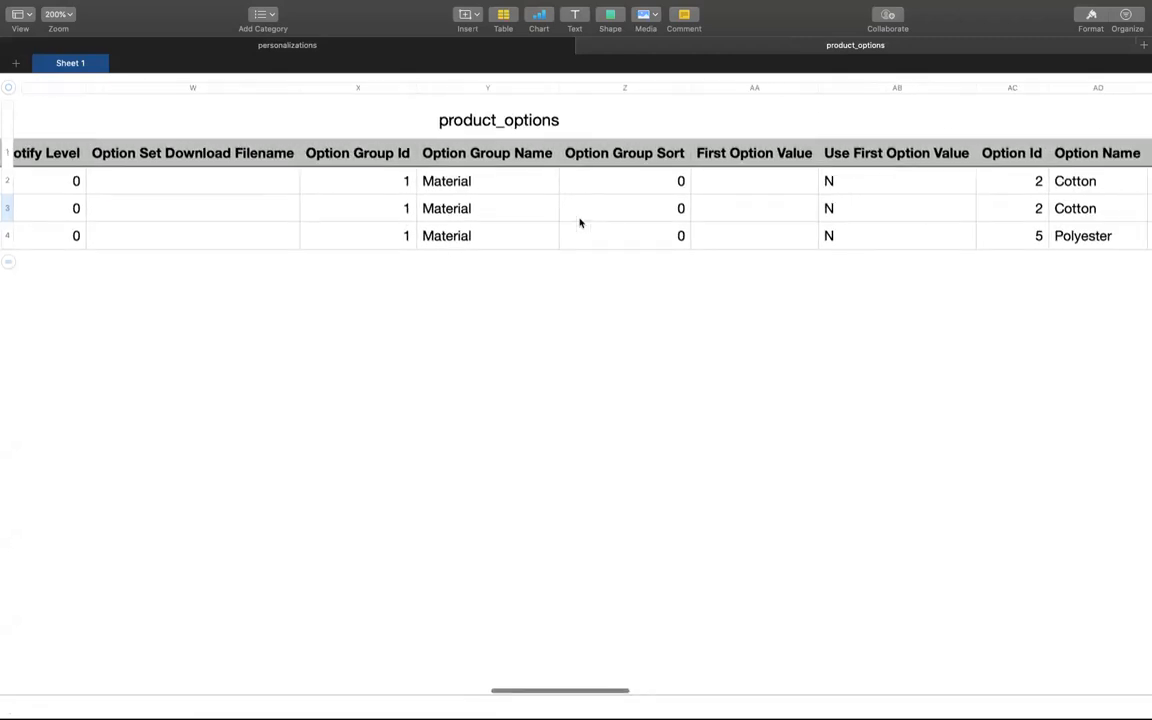
Step: Examine the Option Group Id and Option Group Name values of the first option group, Material
left_click(366, 155)
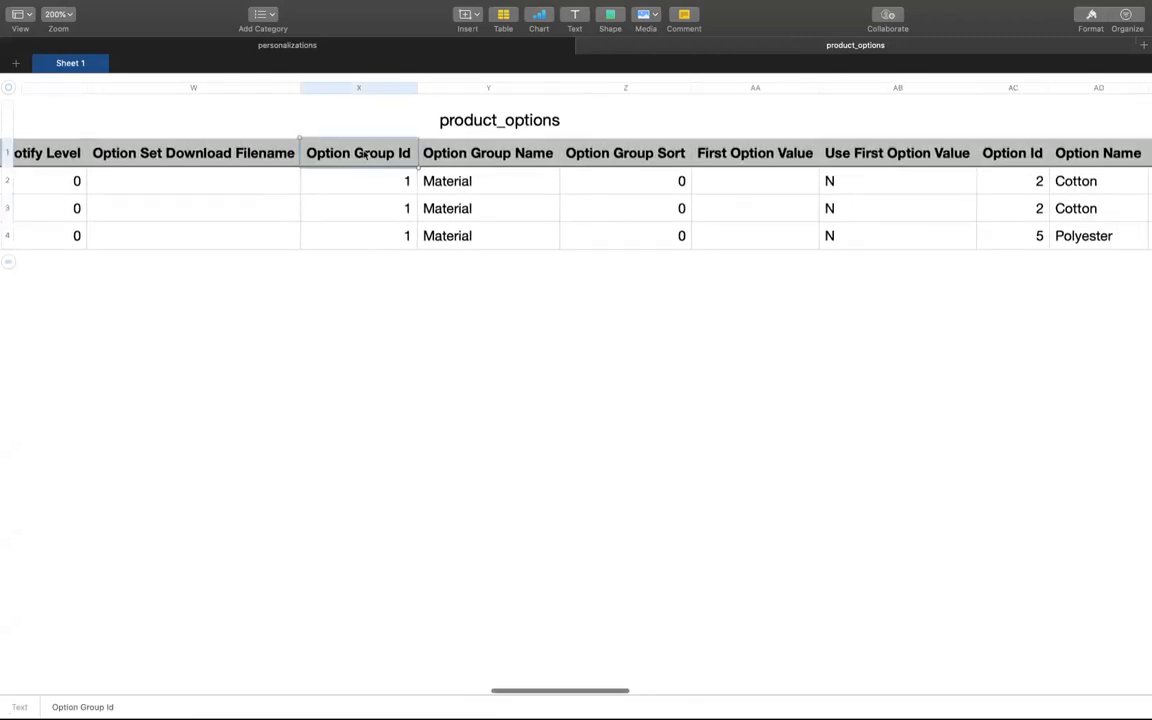
left_click(359, 89)
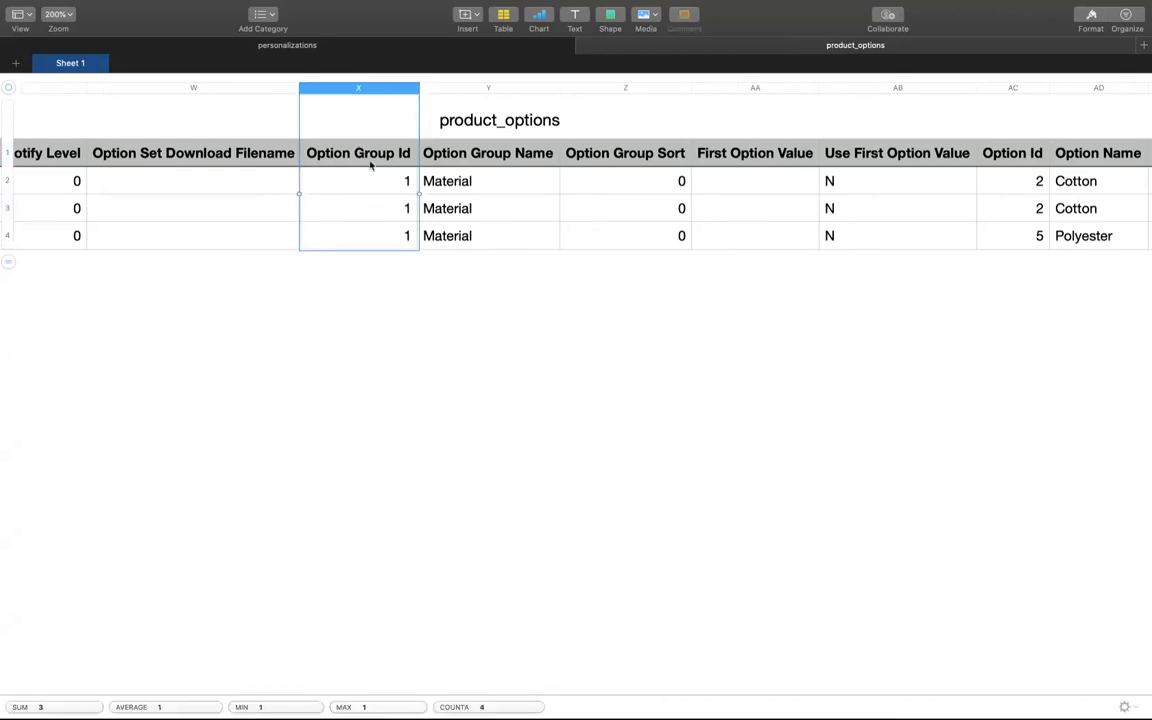
left_click(396, 182)
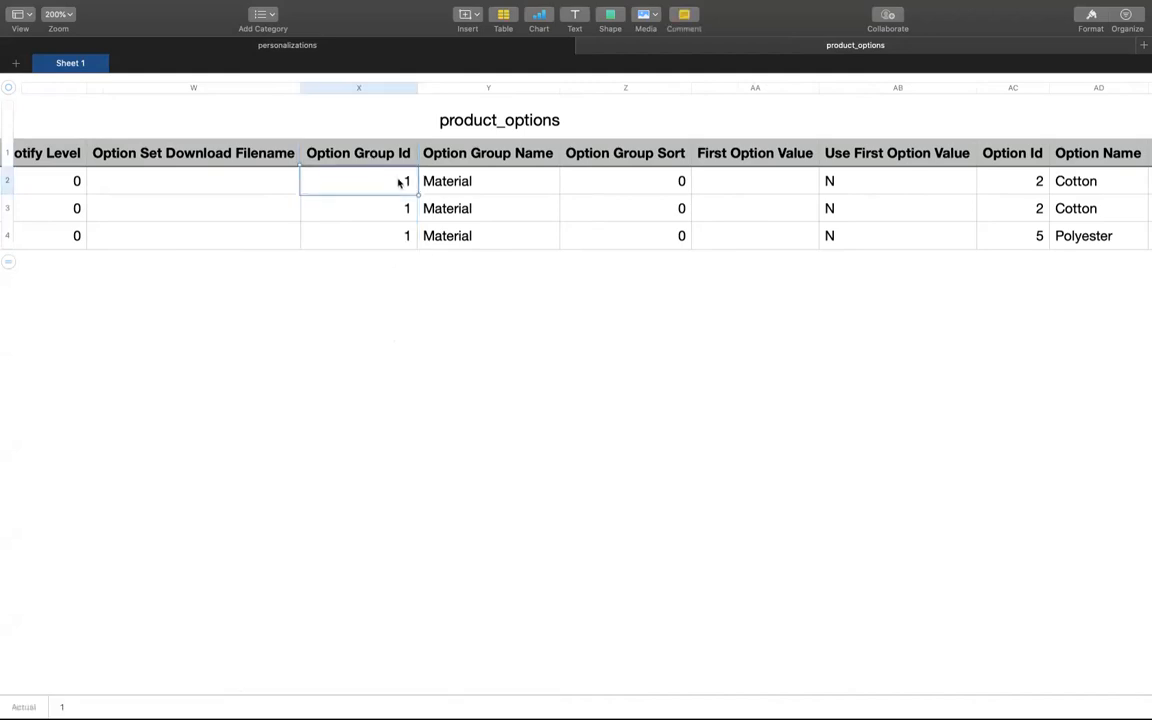
left_click(465, 190)
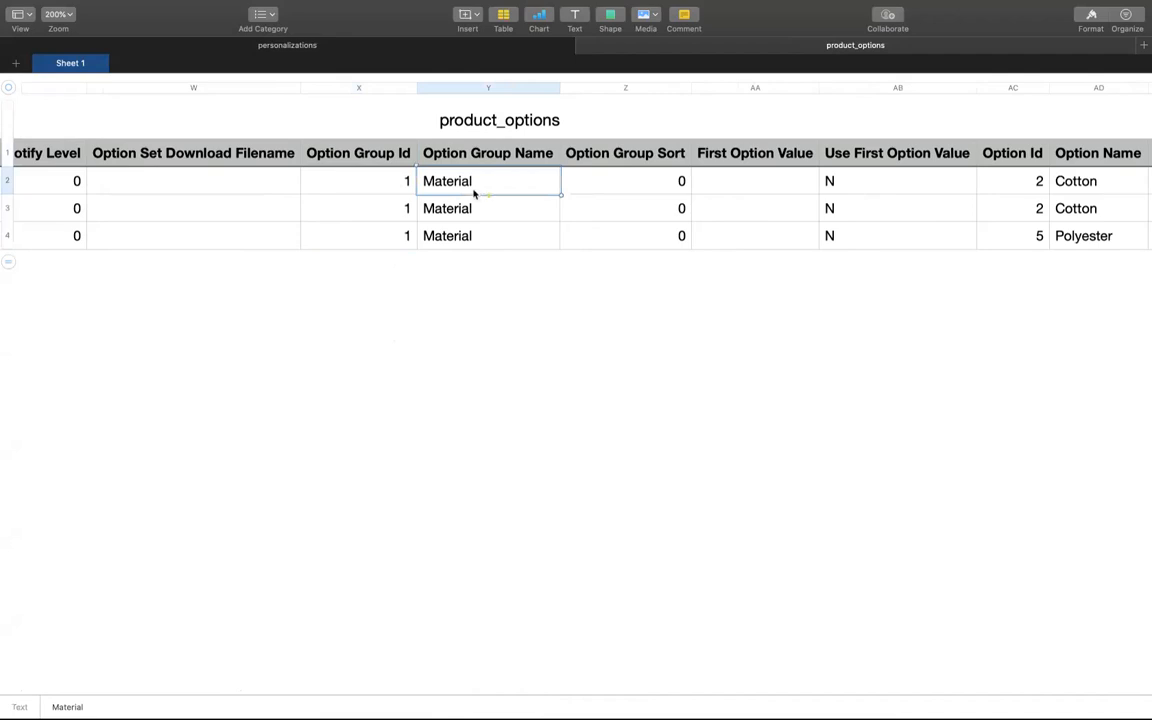
left_click(378, 180)
left_click(380, 206)
left_click(381, 186)
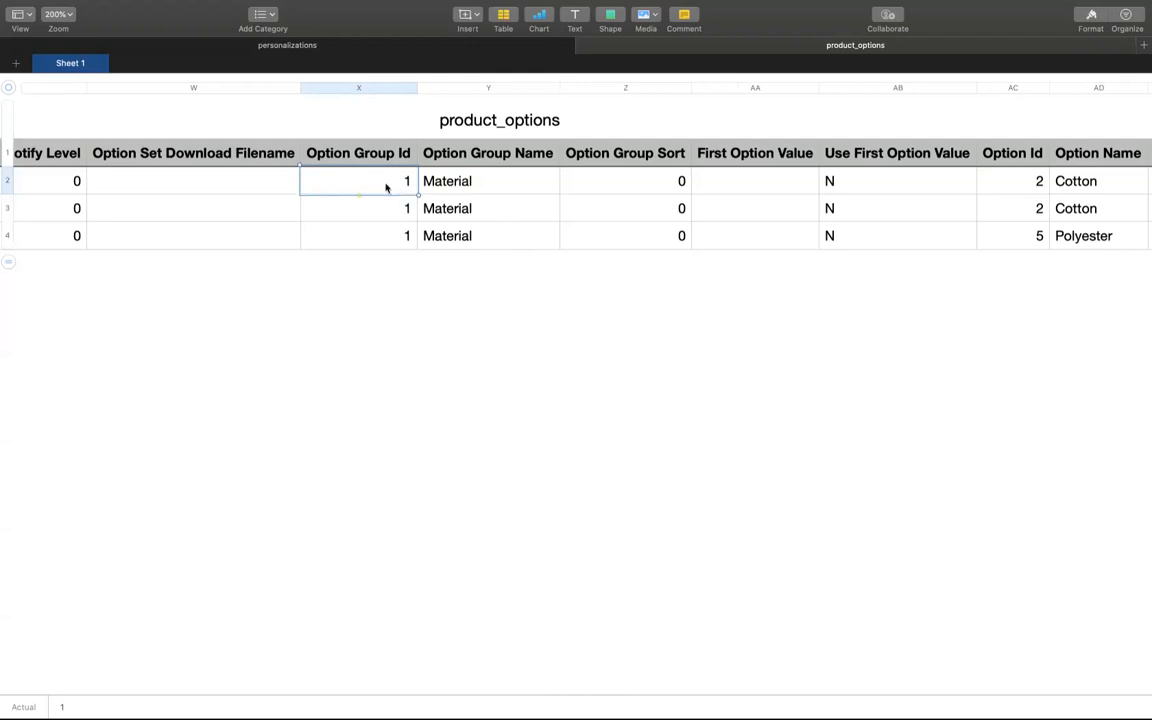
left_click(456, 186)
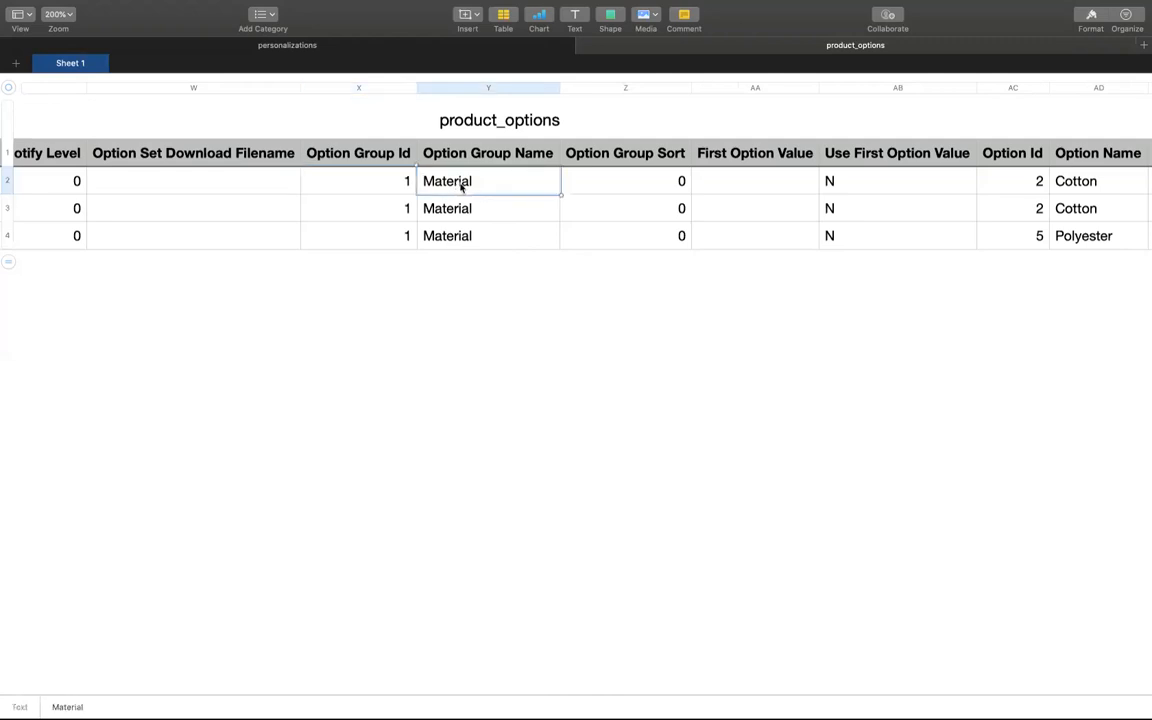
Step: Compare the Material group's Option Id and Option Name cells in row 2 with its Option Group Name
scroll(609, 226, "right", 5)
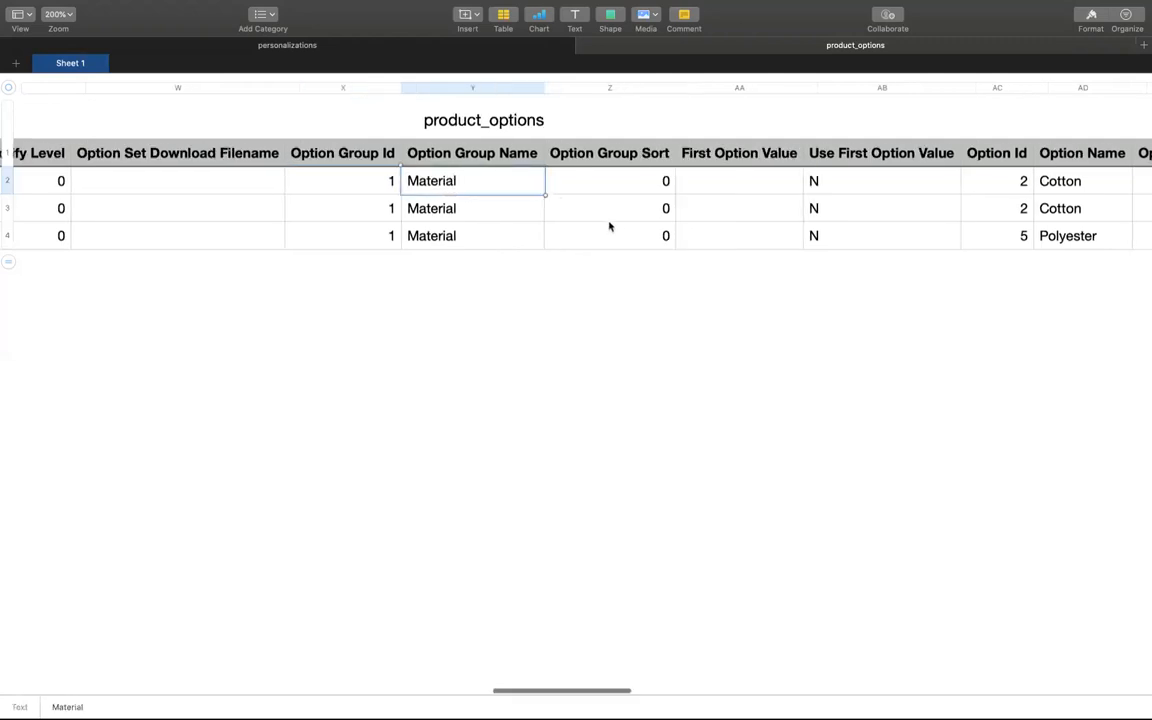
scroll(609, 226, "right", 5)
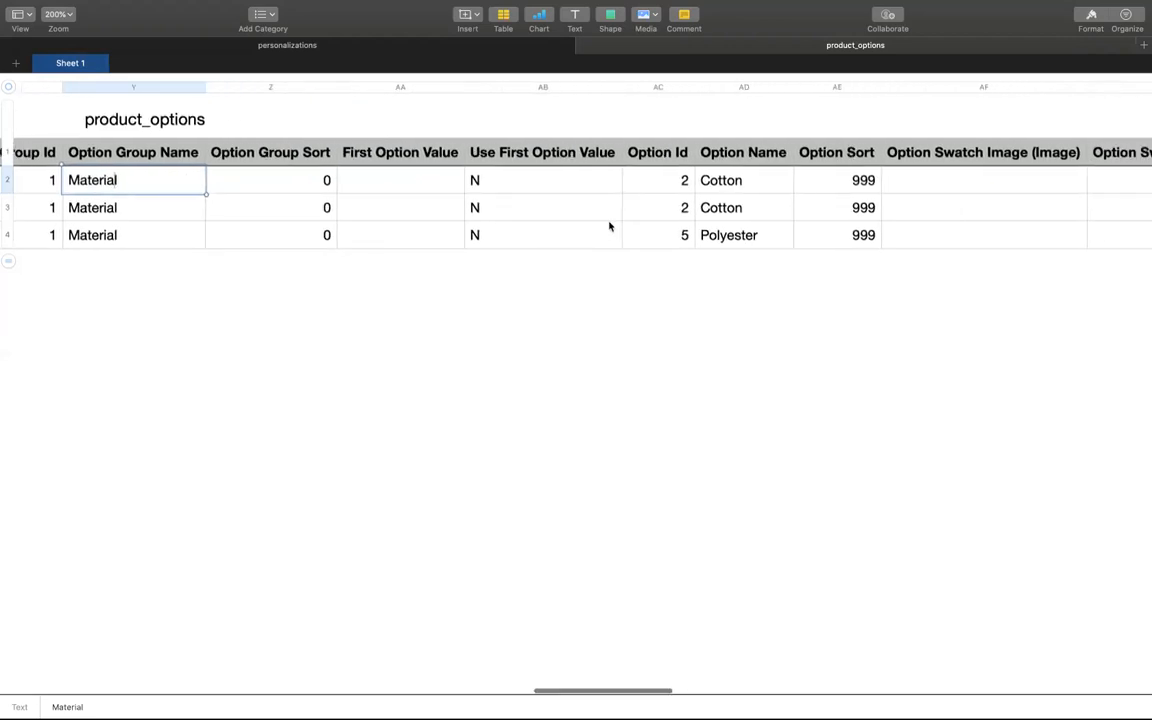
left_click(542, 189)
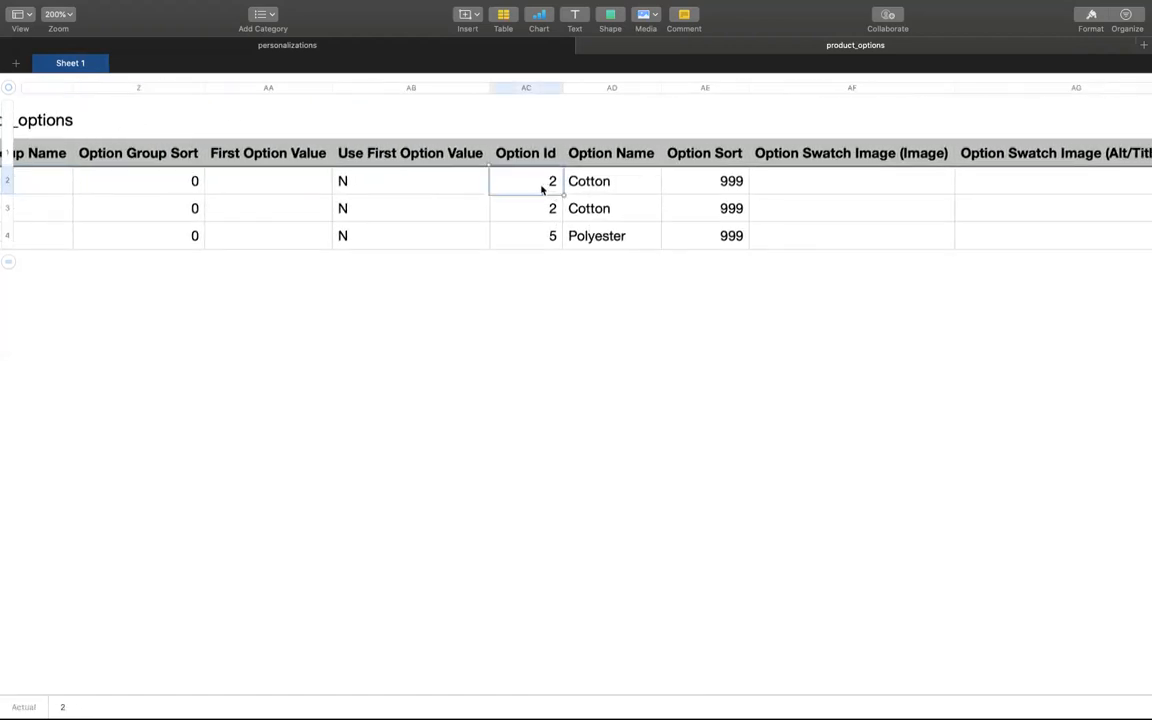
left_click(629, 191)
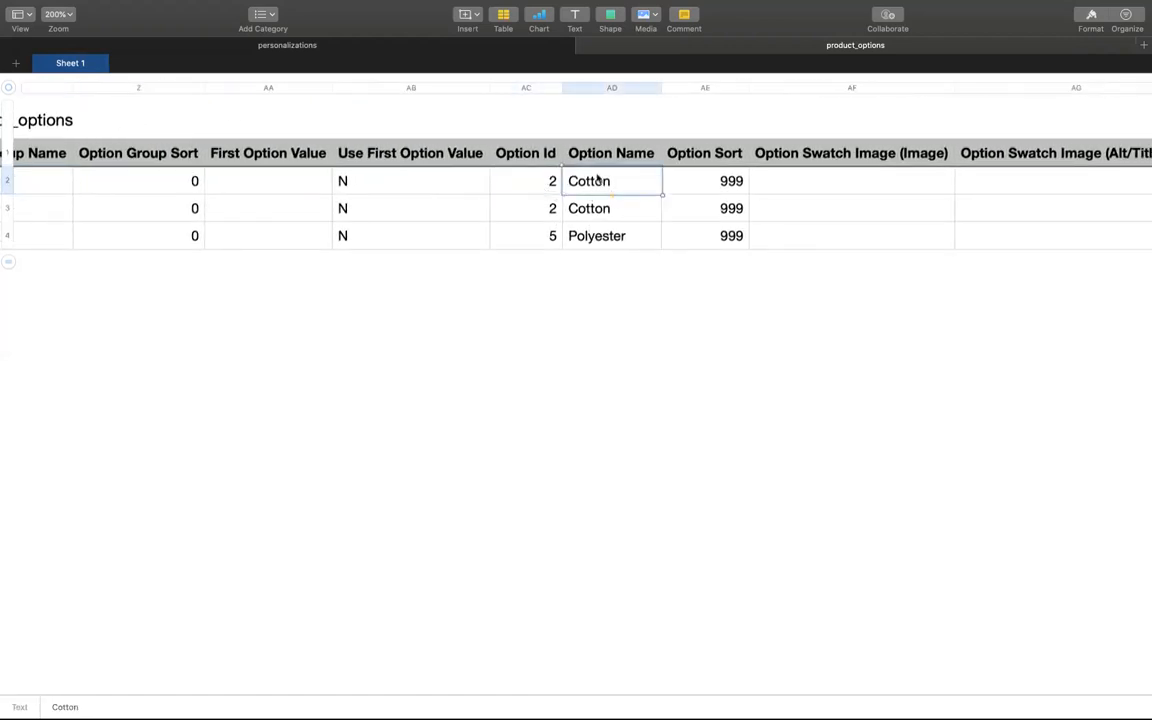
scroll(41, 180, "left", 3)
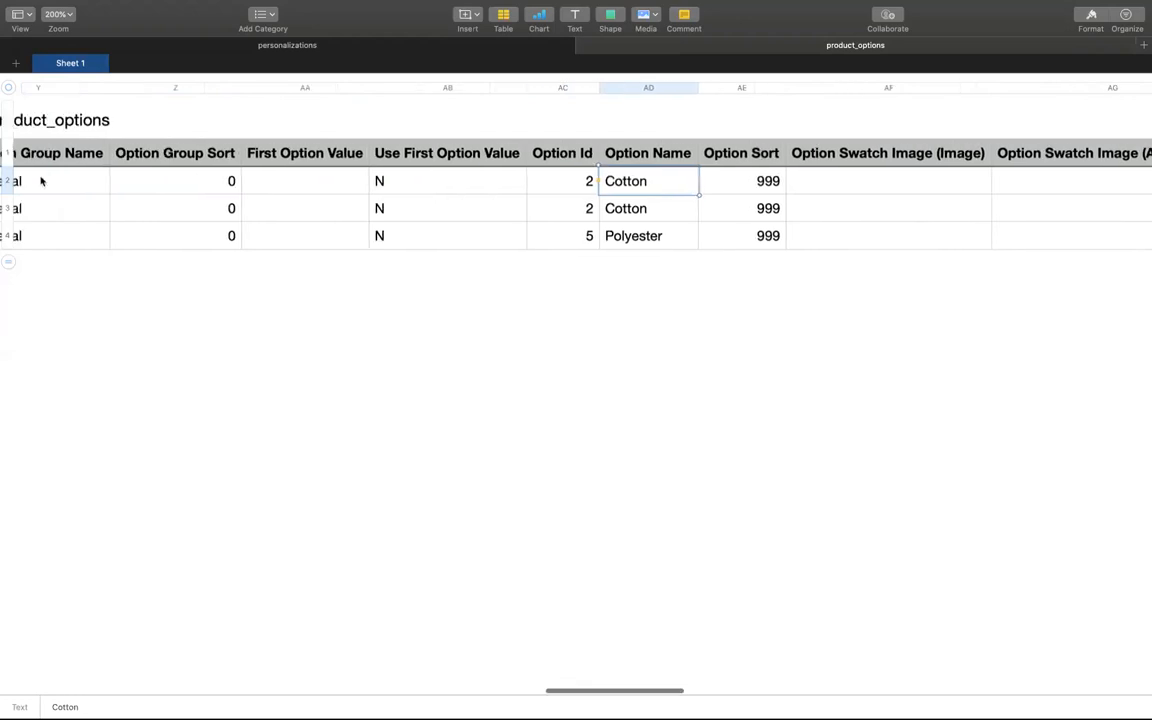
left_click(218, 184)
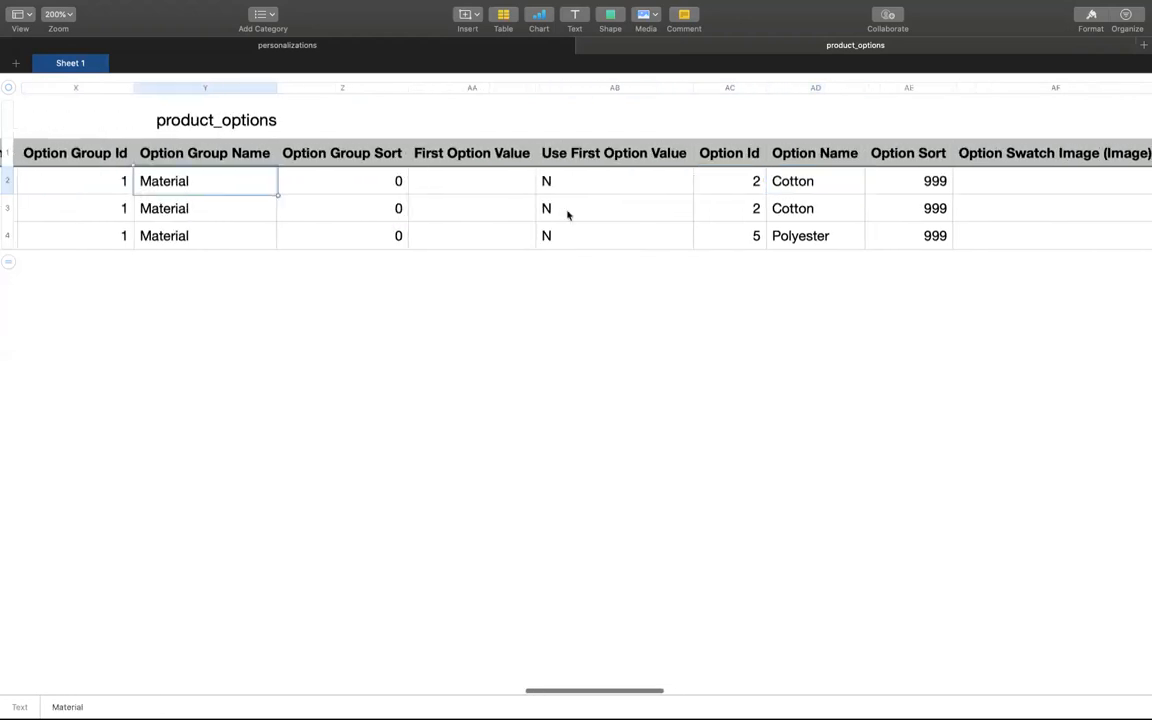
Step: Review the Material group's Option Sort value and Option Swatch Image columns up to the second option group
scroll(567, 214, "right", 4)
scroll(567, 214, "right", 8)
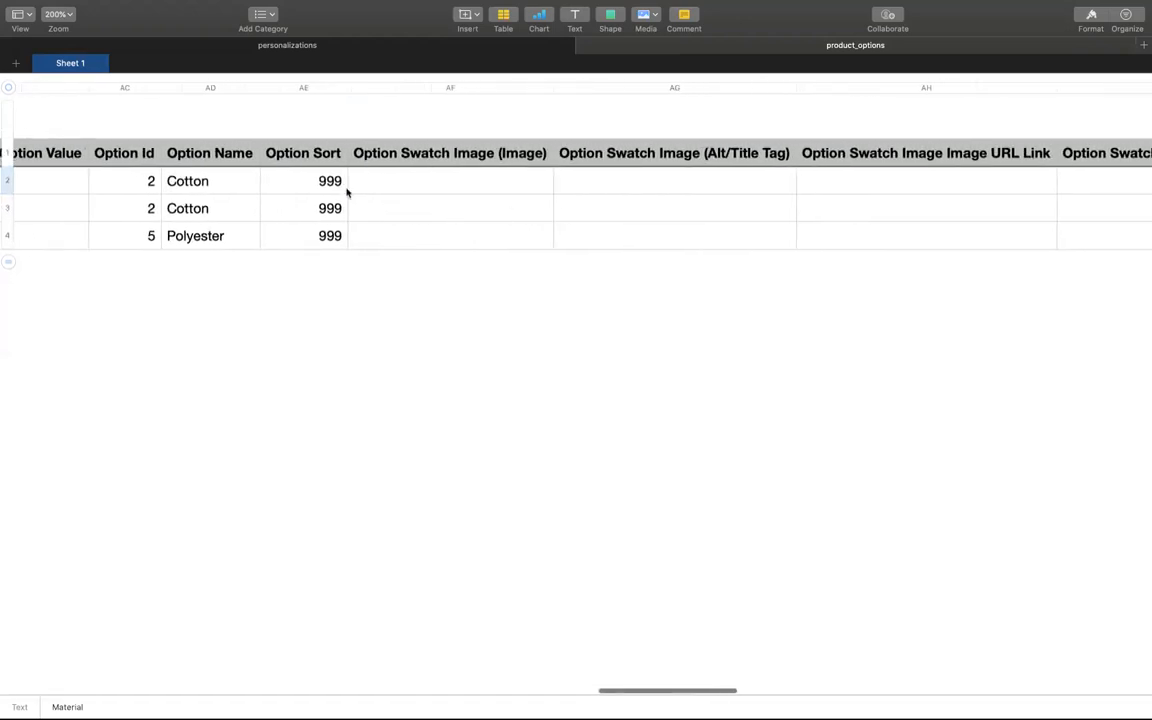
left_click(306, 178)
scroll(429, 186, "right", 1)
scroll(429, 186, "right", 15)
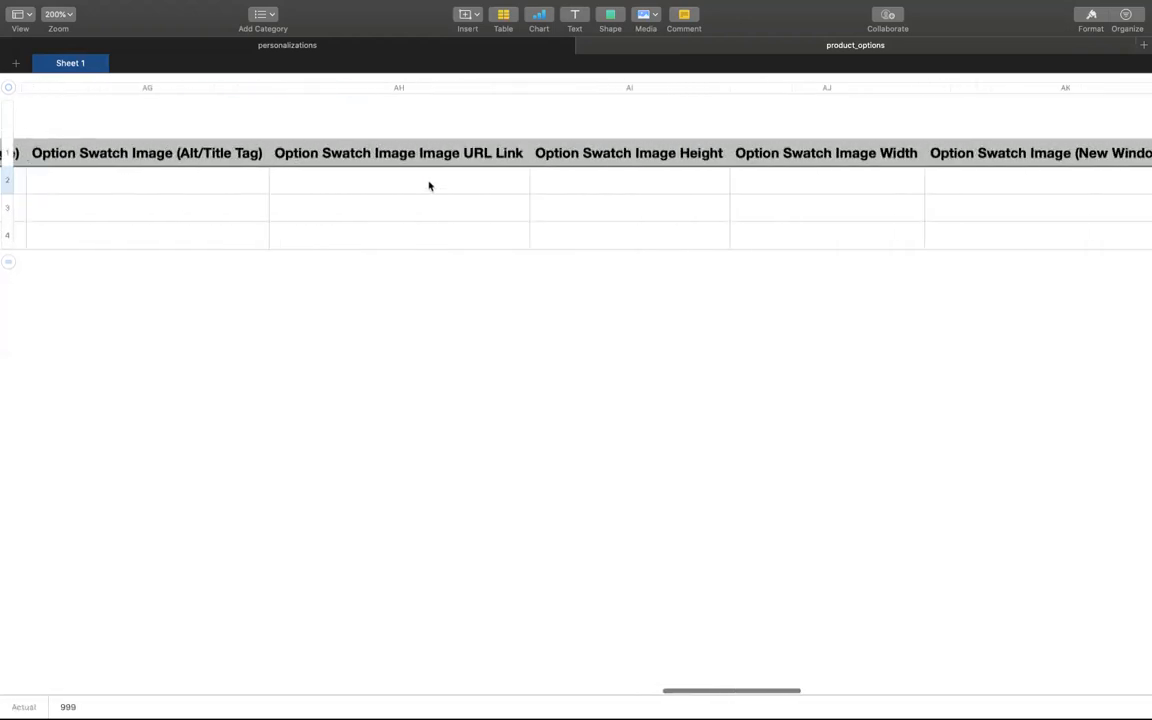
scroll(429, 186, "right", 4)
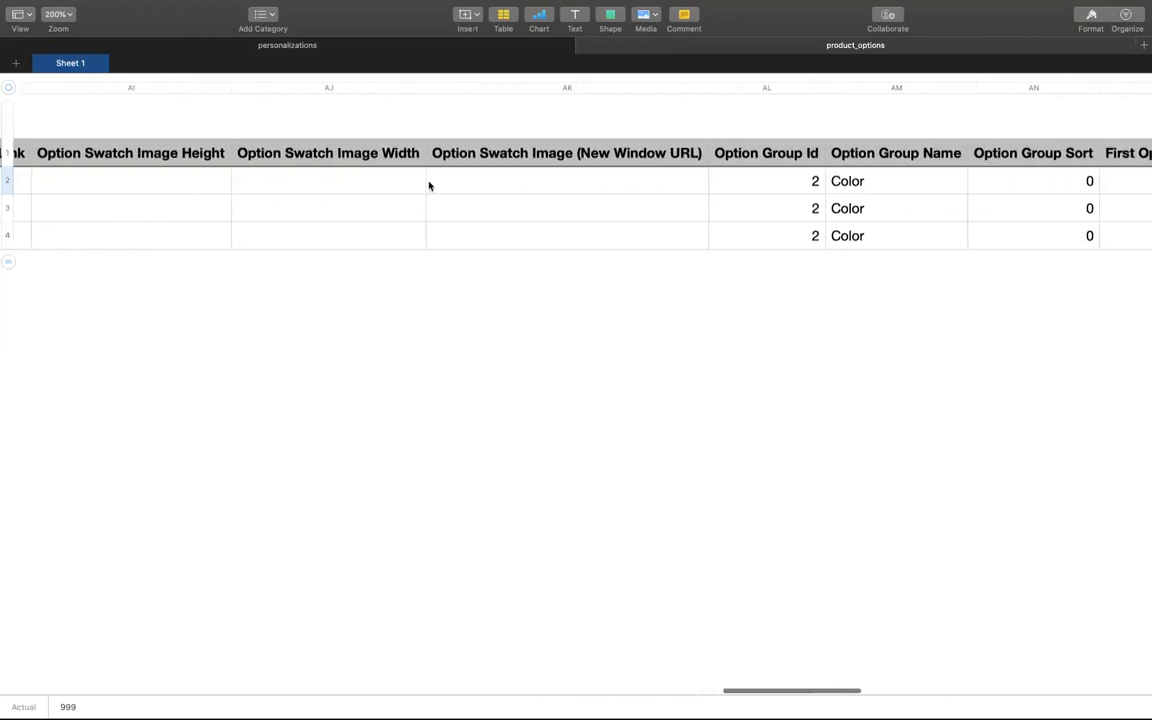
Step: Examine the second option group, Color, including its group ID and name and its Option Id, Name and Sort columns
left_click(623, 157)
left_click(625, 185)
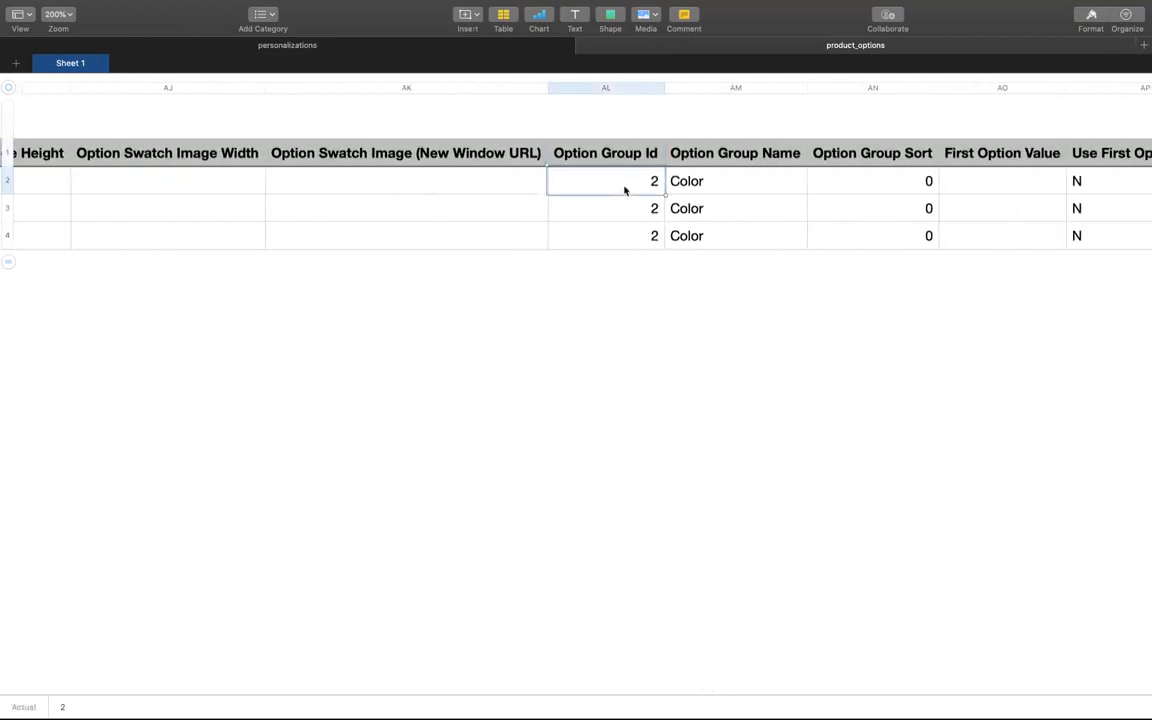
left_click(698, 187)
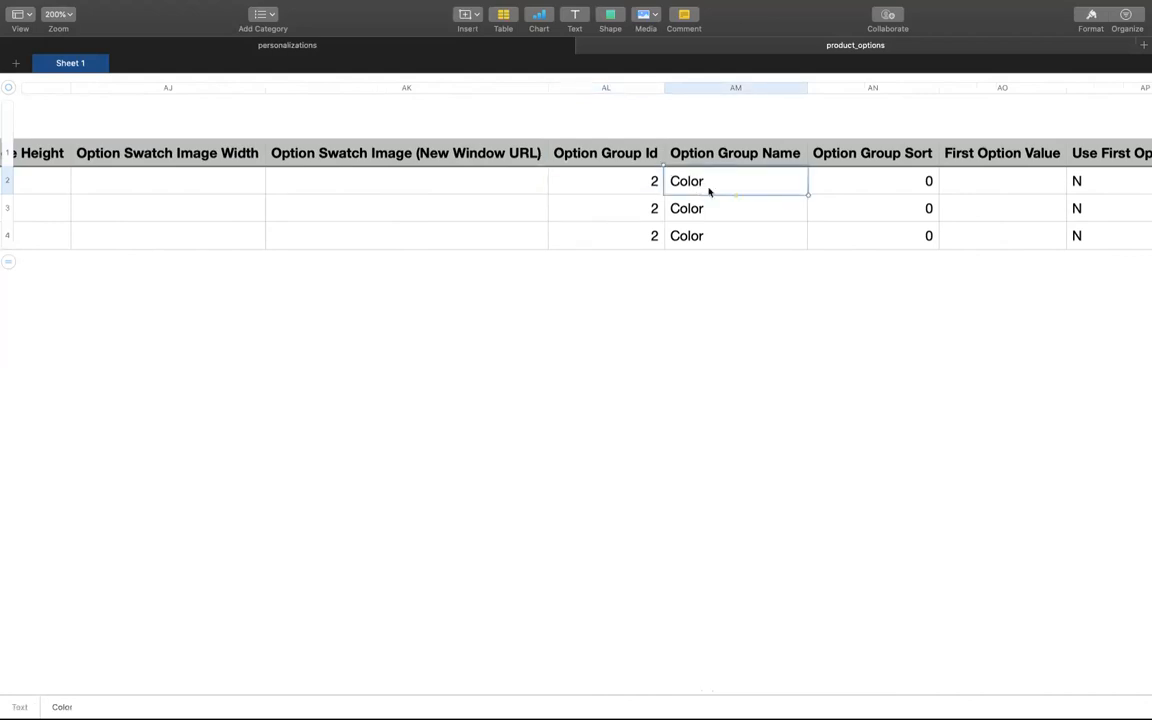
scroll(707, 190, "right", 8)
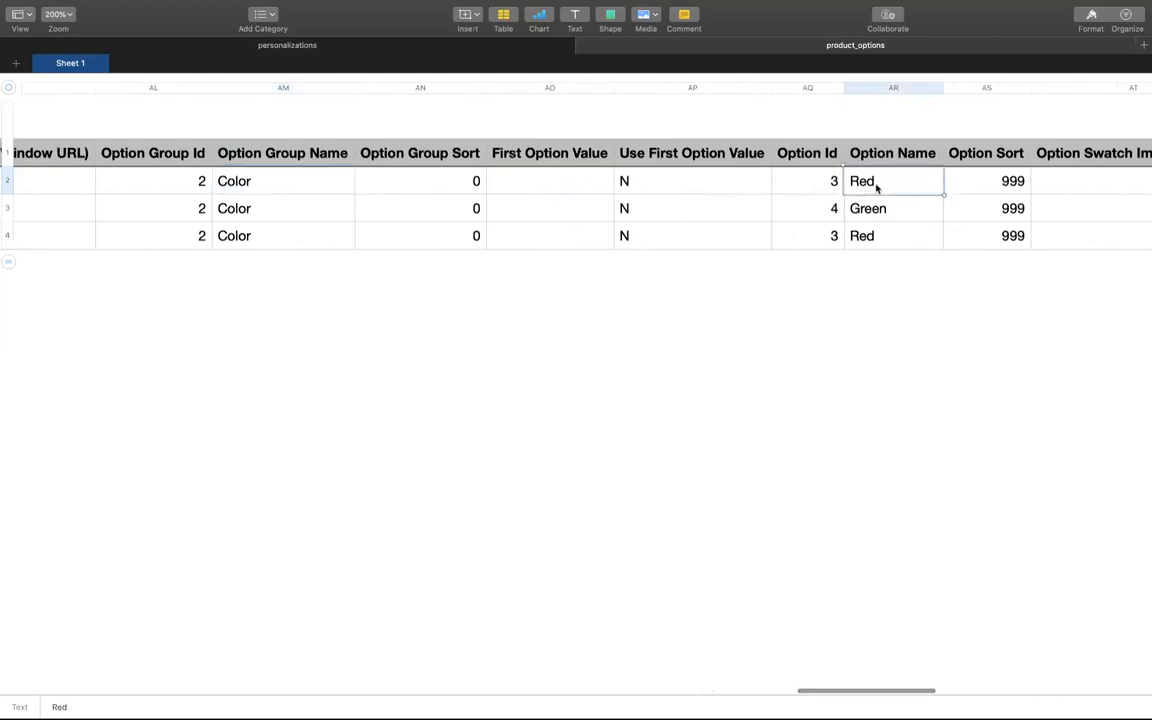
scroll(876, 188, "right", 8)
scroll(876, 188, "right", 7)
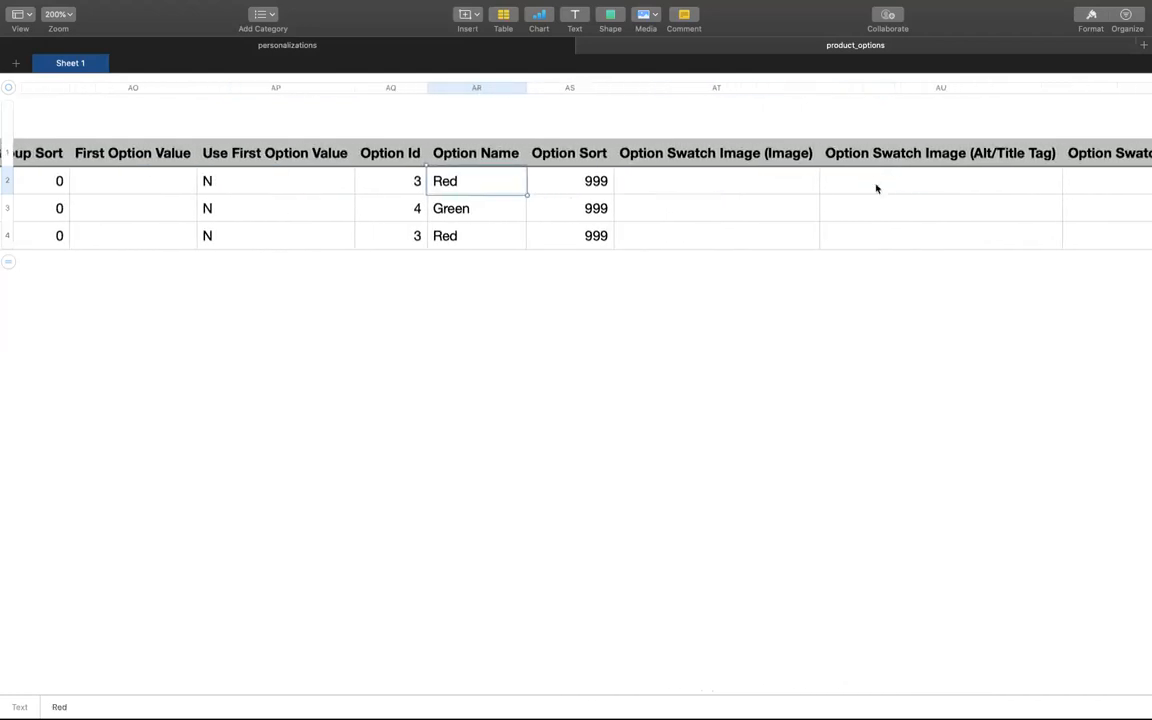
Step: Review the Color group's Option Swatch Image columns through to the end of the product_options table
scroll(876, 188, "right", 1)
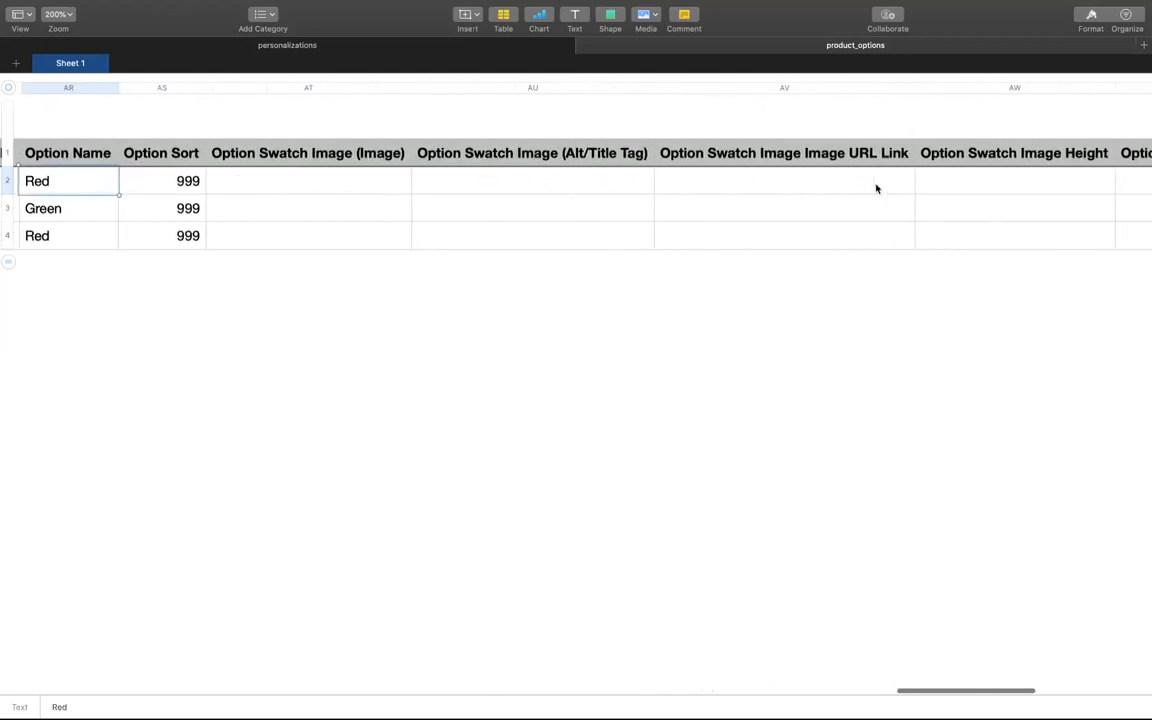
left_click(749, 303)
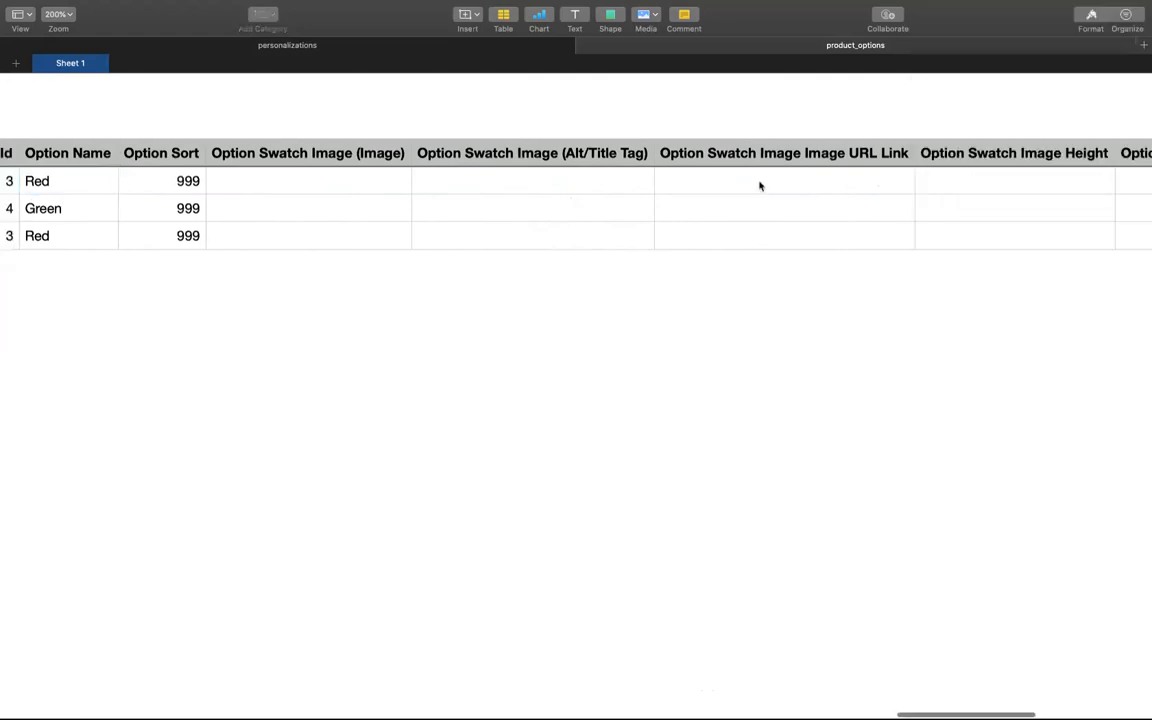
scroll(759, 186, "right", 8)
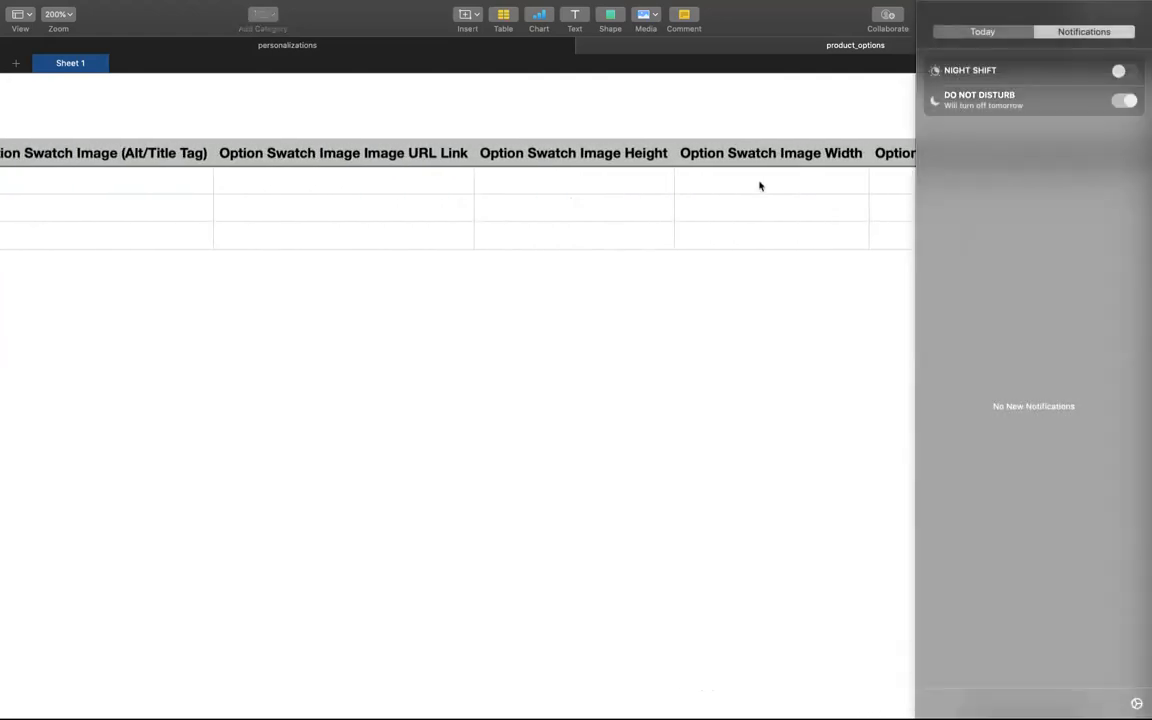
left_click(742, 400)
scroll(907, 252, "right", 8)
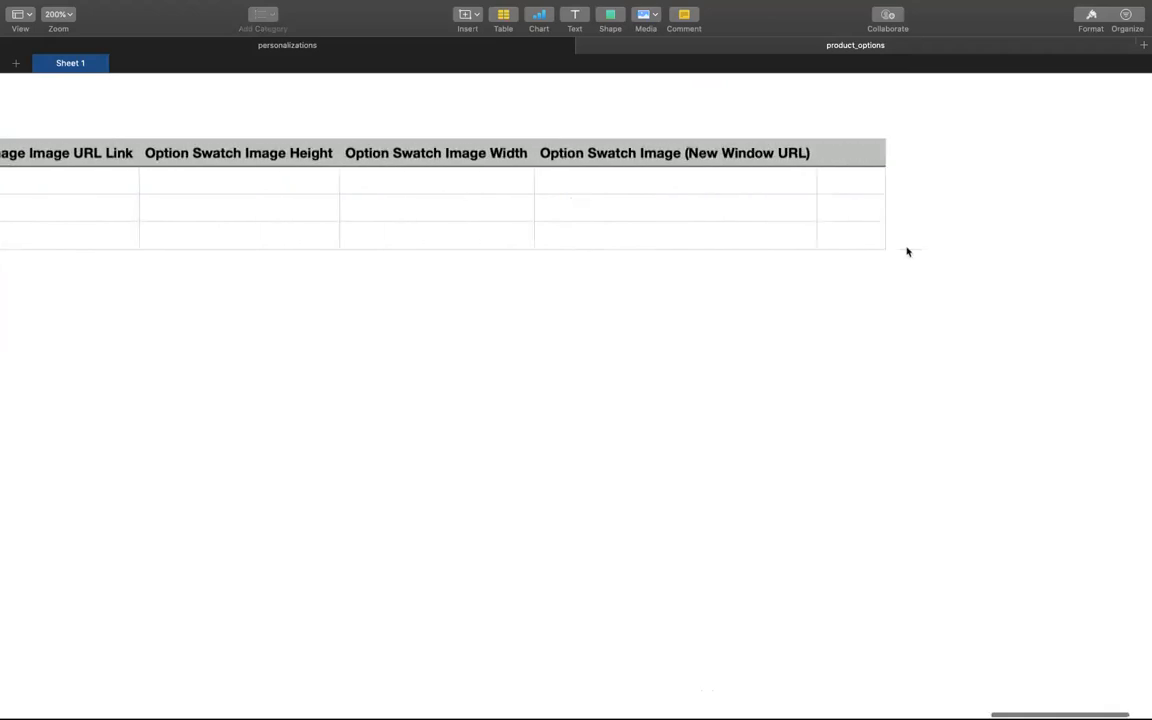
Step: Return to the product columns and review the Option Set price, weight, cost, MSRP and main photo columns
scroll(907, 252, "left", 12)
scroll(907, 252, "left", 15)
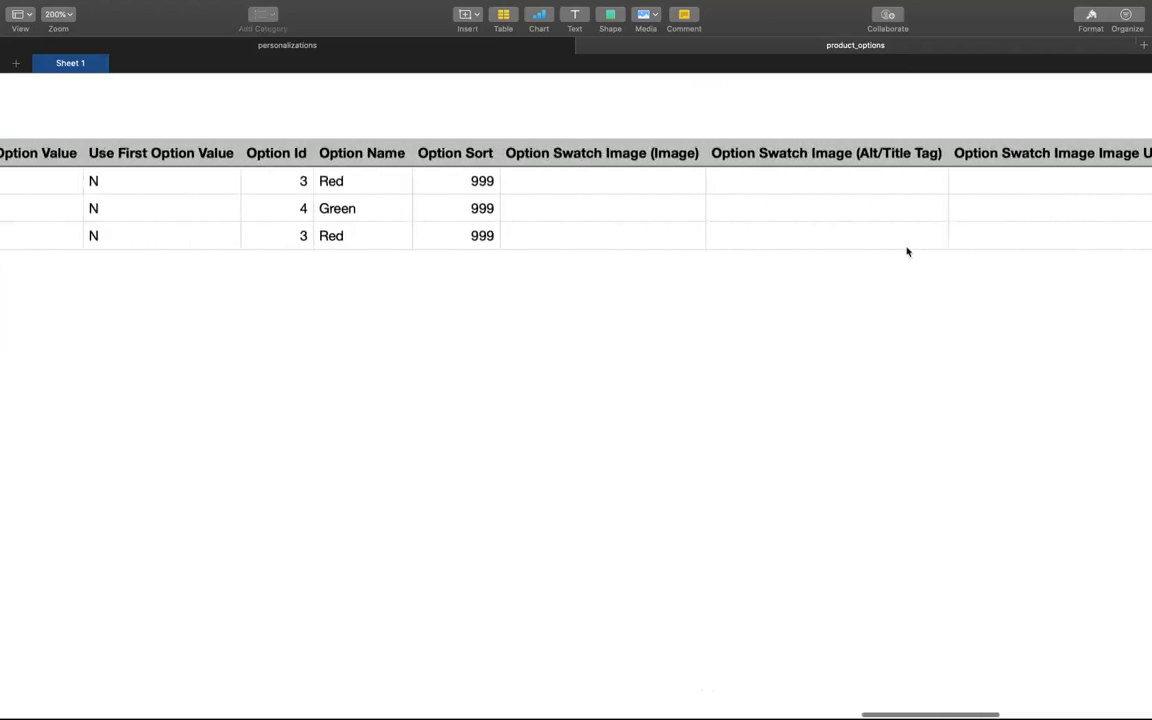
scroll(907, 252, "left", 20)
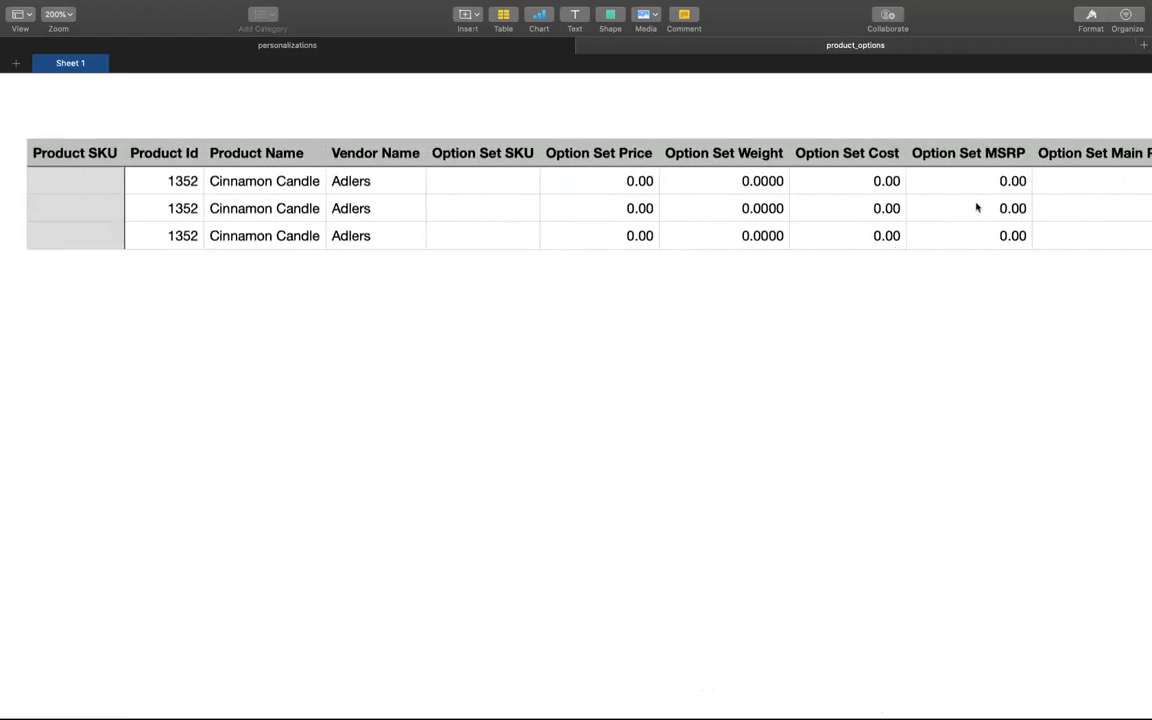
scroll(977, 208, "right", 15)
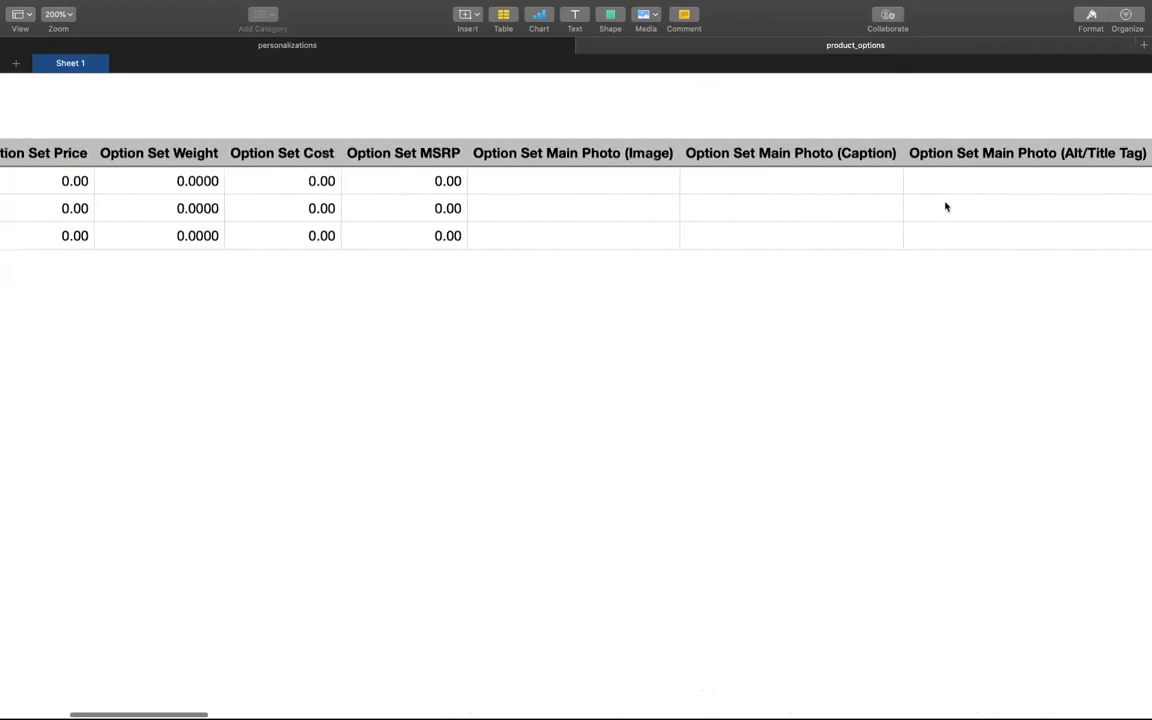
Step: Review the column headers from Option Set Main Photo URL Width through to the first option group's Option Id
left_click(977, 206)
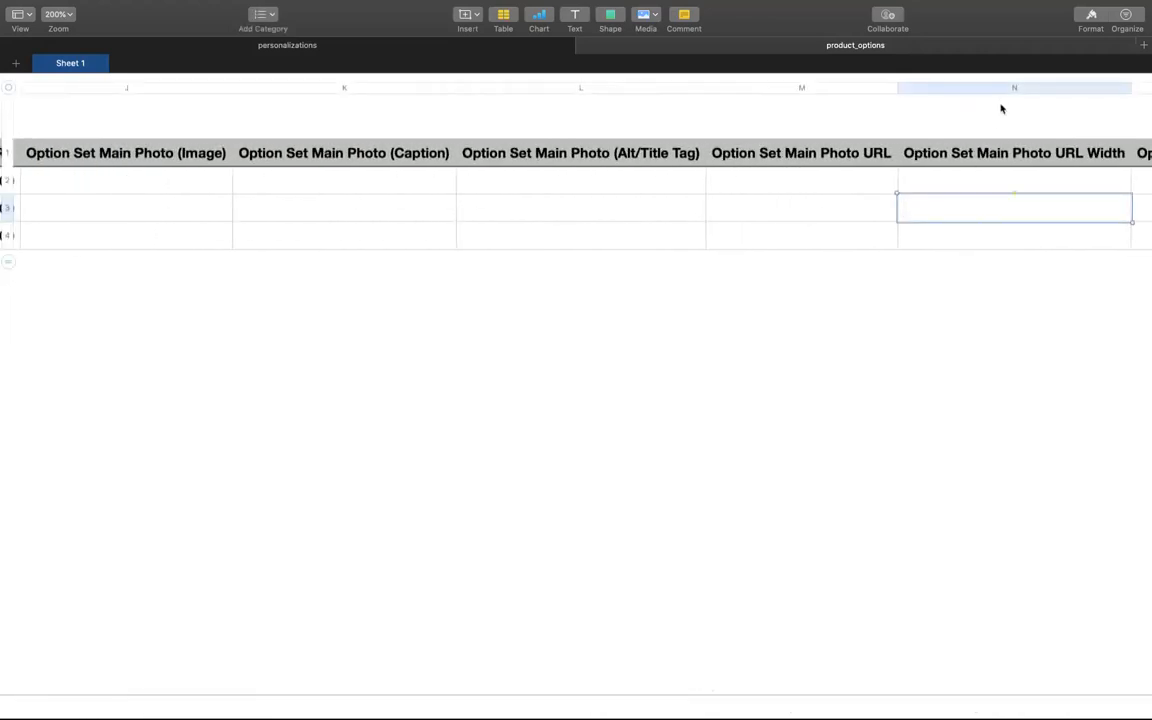
left_click(995, 162)
key("Right")
key("Right")
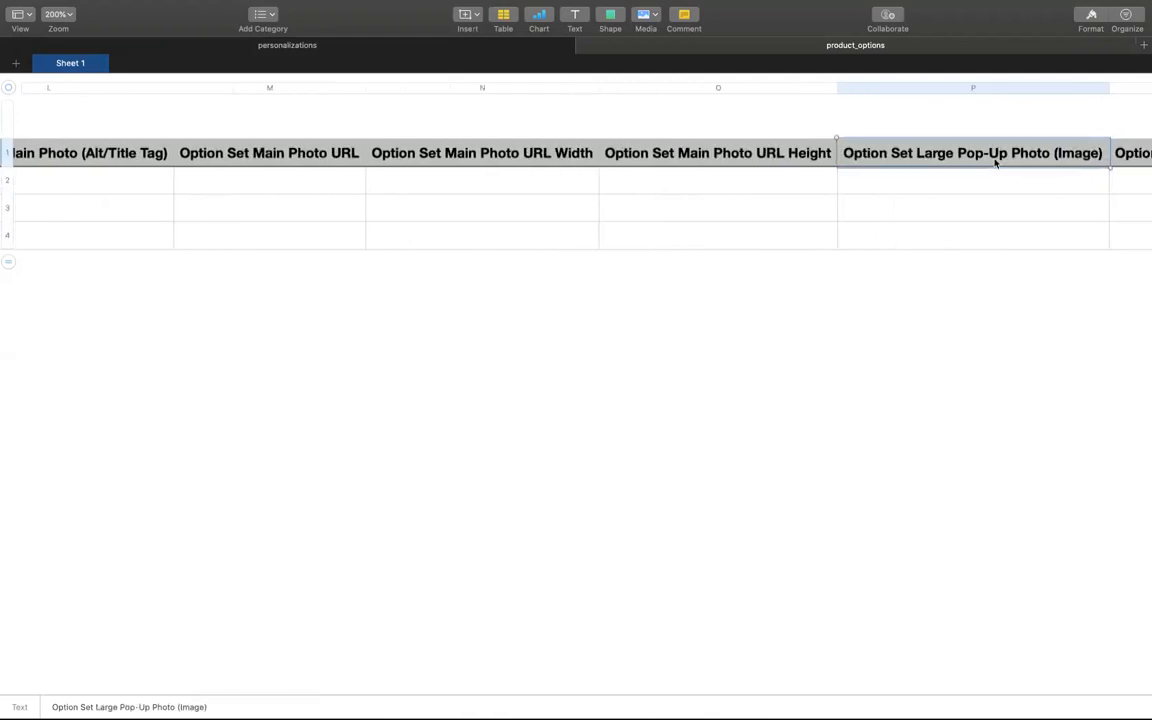
key("Right")
key("Right")
key("Right")
key("Right")
key("Right")
key("Right")
key("Right")
key("Right")
key("Right")
key("Right")
key("Right")
key("Right")
key("Right")
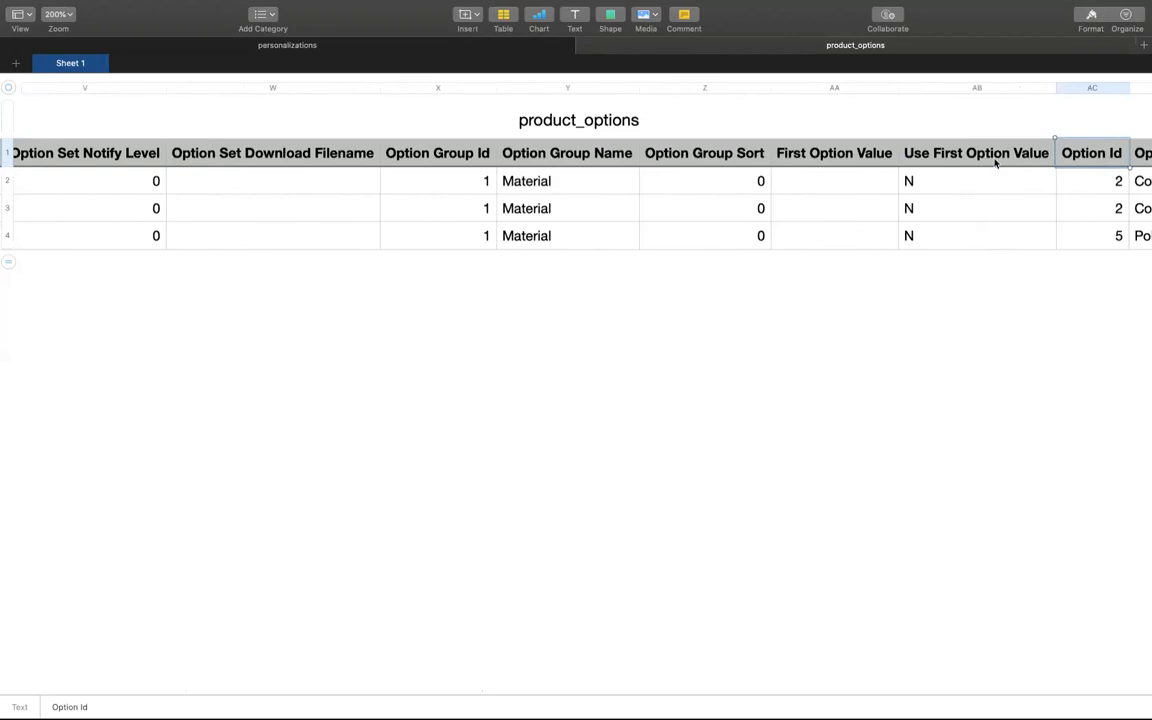
Step: Examine the Material group's Option Group Id, Name, Sort and first option value cells in row 3
key("Down")
key("Down")
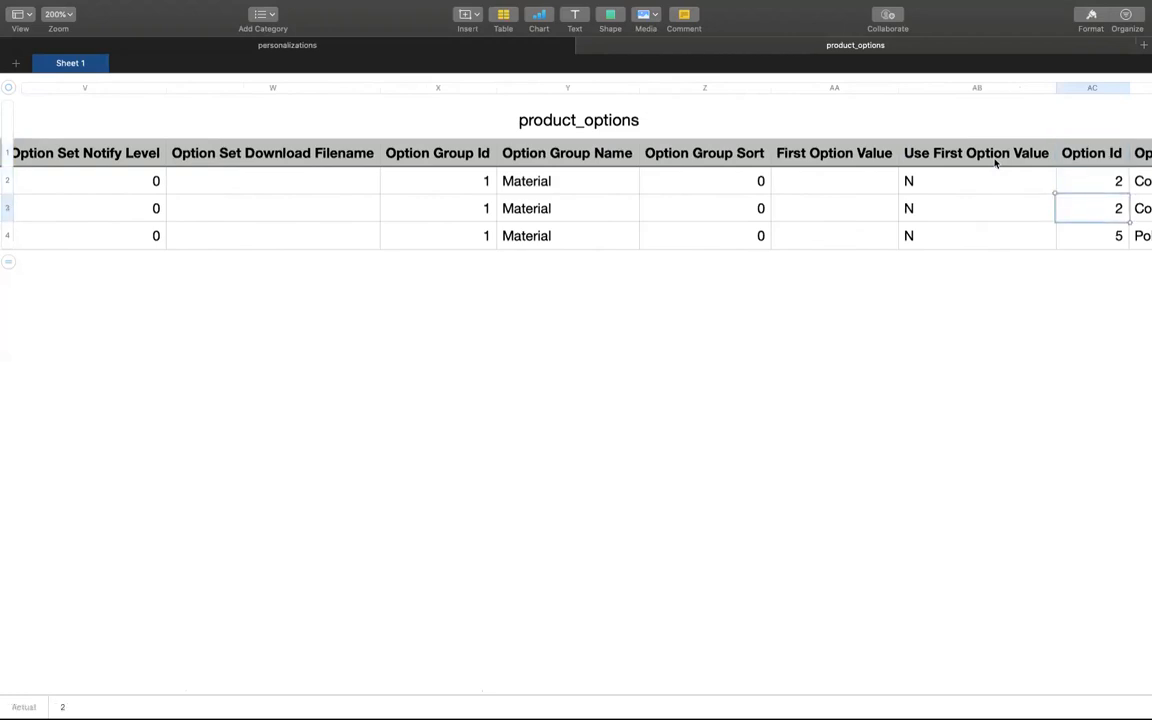
key("Left")
key("Left")
key("Left")
key("Left")
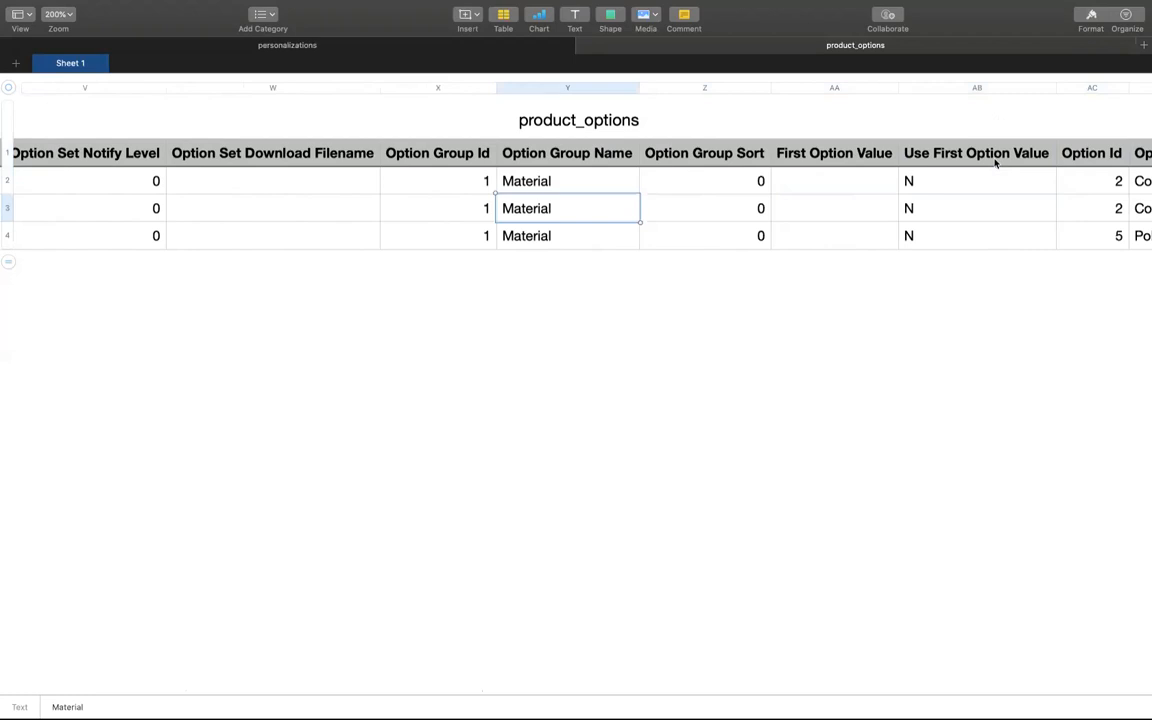
key("Left")
key("Right")
key("Right")
key("Right")
key("Right")
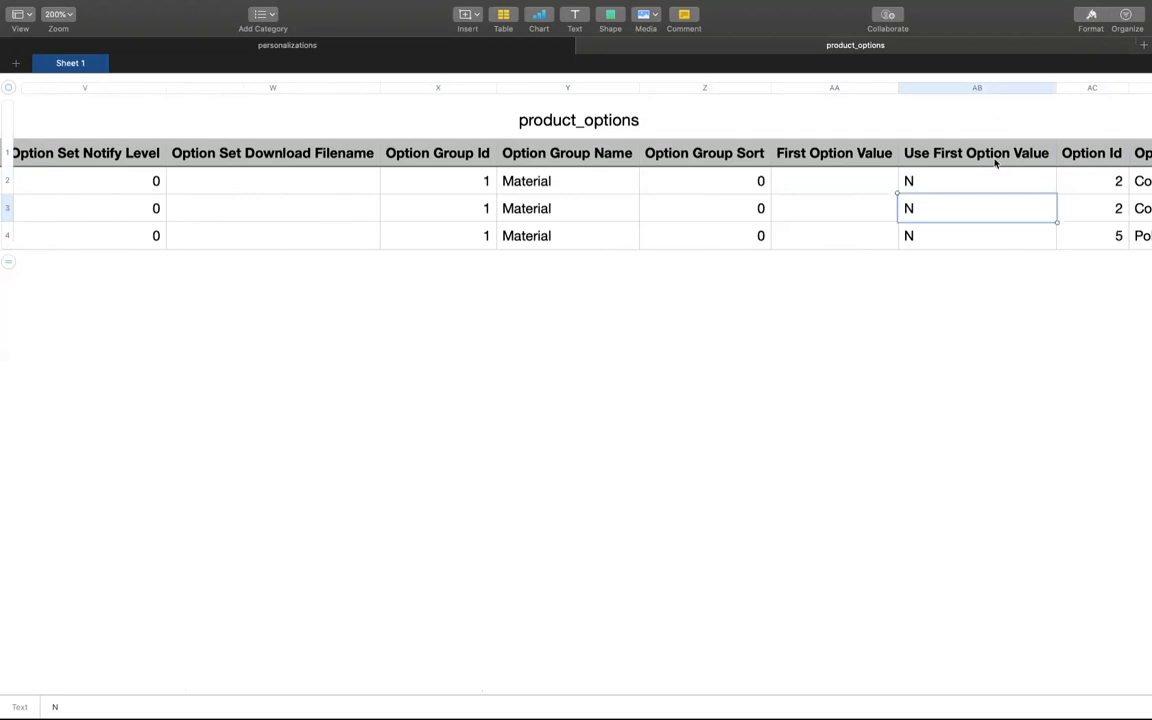
Step: Compare row 3's Option Id, Option Name and Option Sort cells with its Material group name
key("Right")
key("Right")
key("Right")
key("Left")
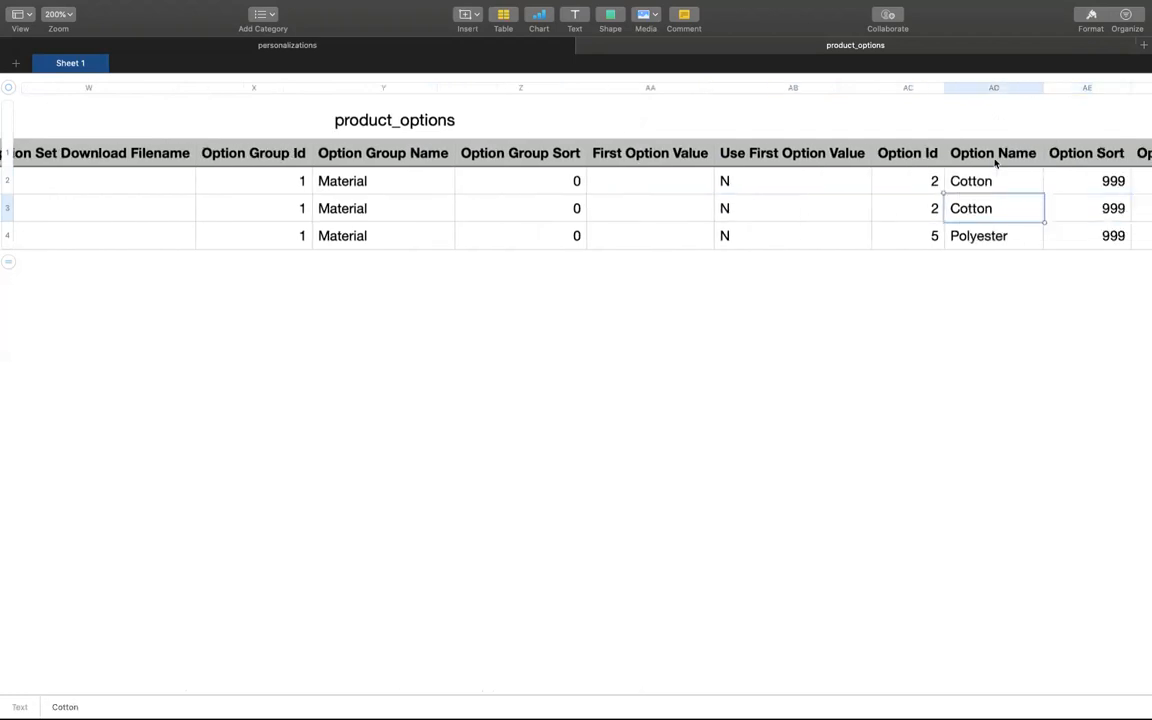
key("Right")
key("Left")
key("Left")
key("Left")
key("Left")
key("Left")
key("Right")
key("Right")
key("Right")
key("Right")
key("Right")
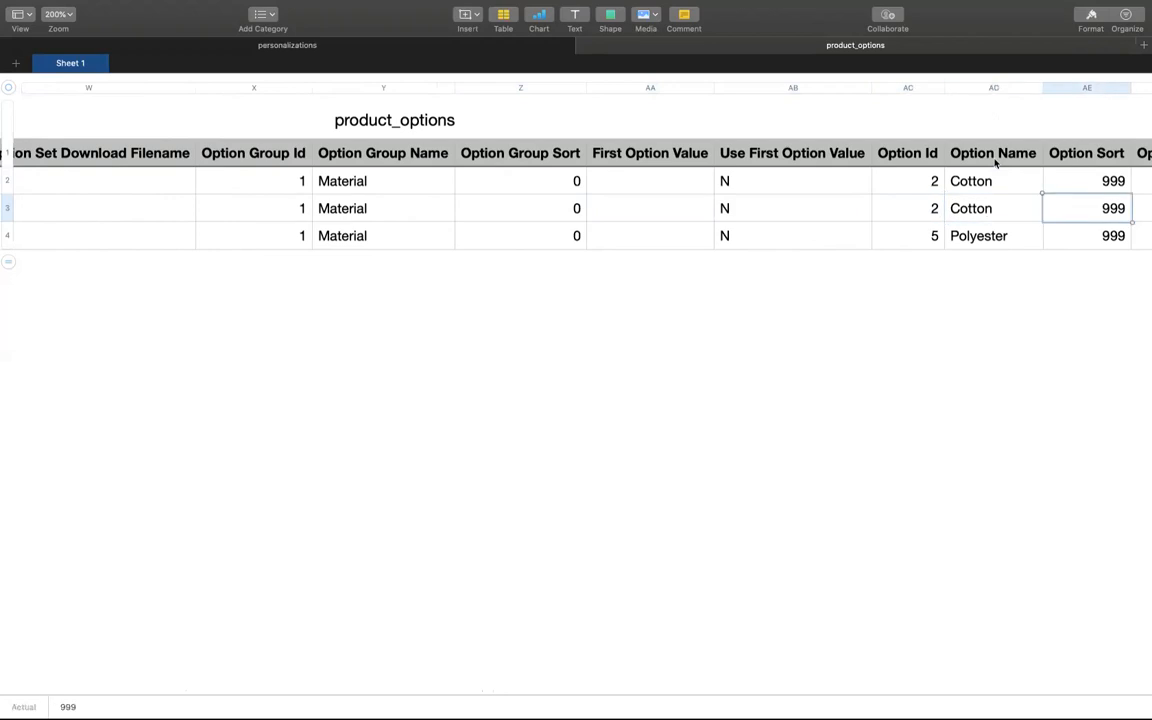
Step: Follow row 3 past the Material swatch image columns to the Color group's Option Name cell
key("Right")
key("Right")
key("Right")
key("Right")
key("Right")
key("Right")
key("Right")
key("Right")
key("Right")
key("Right")
key("Right")
key("Right")
key("Right")
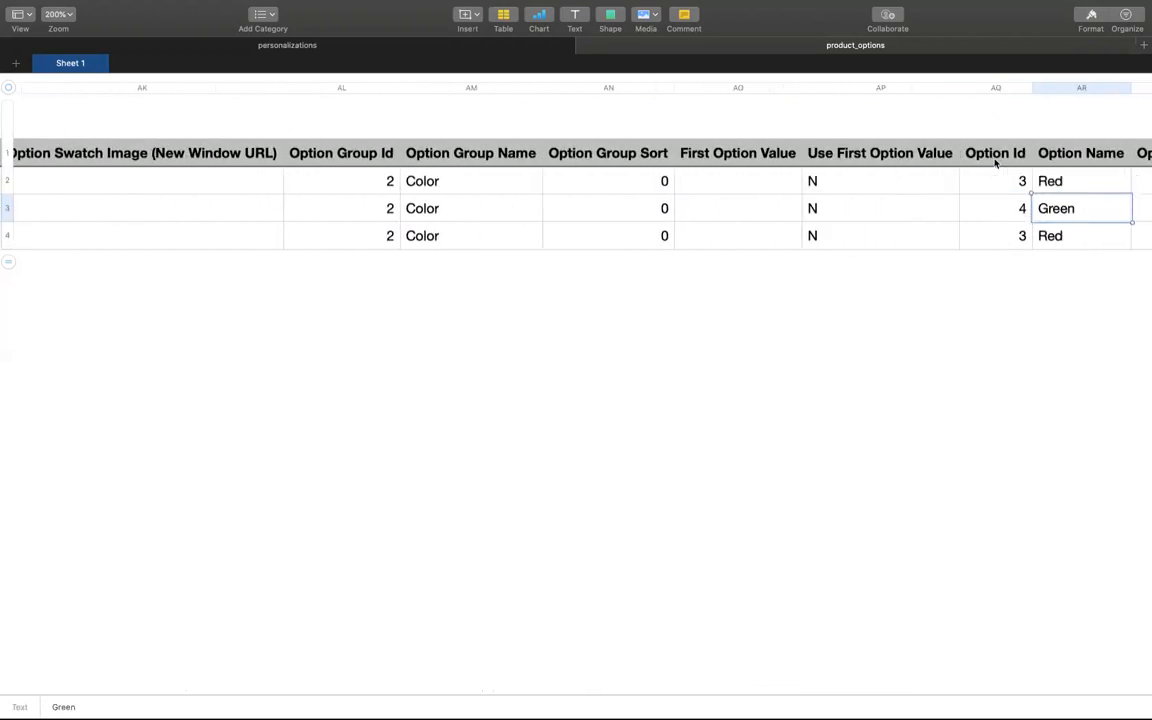
Step: Compare the Color group's Option Name in row 3 with the one in row 2
key("Right")
key("Left")
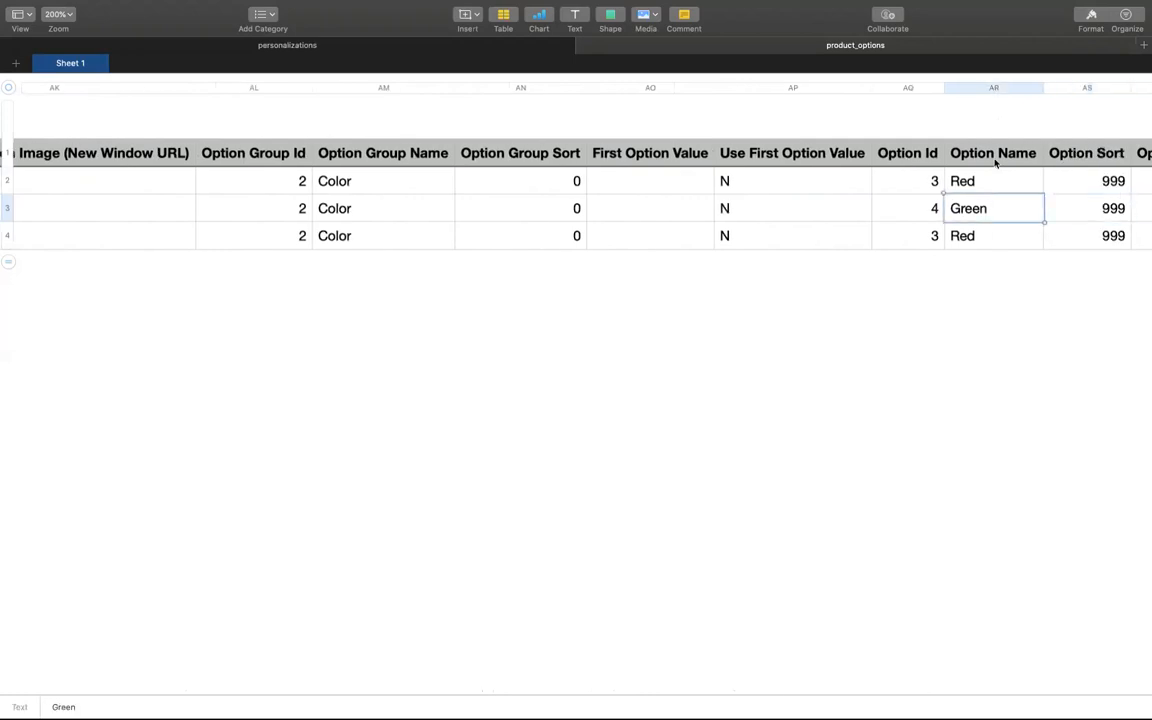
key("Up")
key("Down")
key("Right")
Step: Trace row 3 back from the Color group to the Material group's Option Group Id
key("Left")
key("Left")
key("Left")
key("Left")
scroll(995, 163, "left", 3)
key("Left")
key("Left")
key("Left")
key("Left")
key("Left")
key("Left")
key("Left")
key("Left")
key("Left")
key("Left")
key("Left")
key("Left")
key("Left")
key("Left")
key("Left")
key("Left")
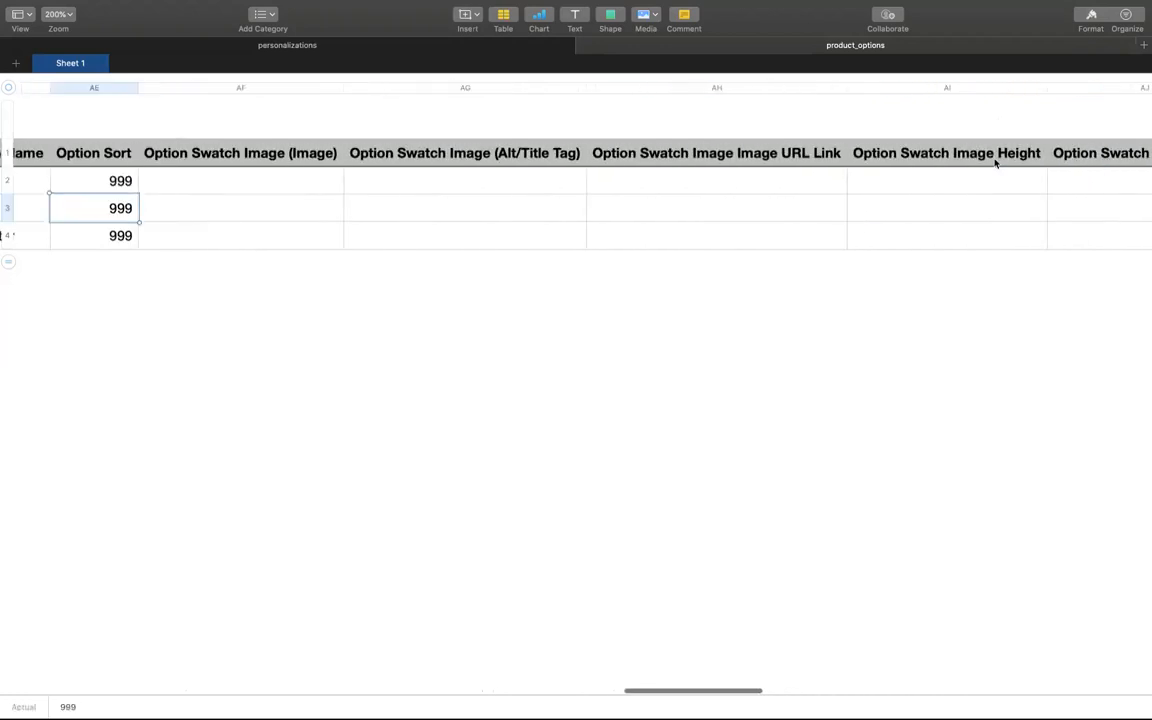
key("Left")
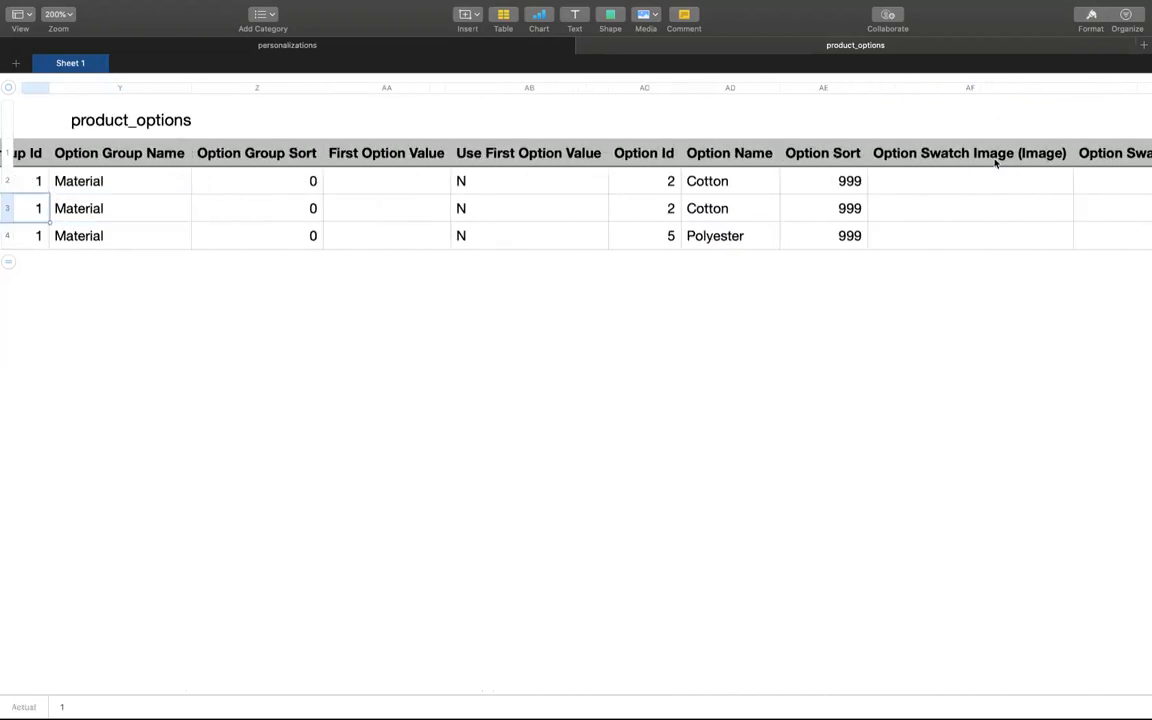
Step: Examine the Material group in row 4 from its Option Group Name to its Option Id, Name and Sort cells
key("Right")
key("Down")
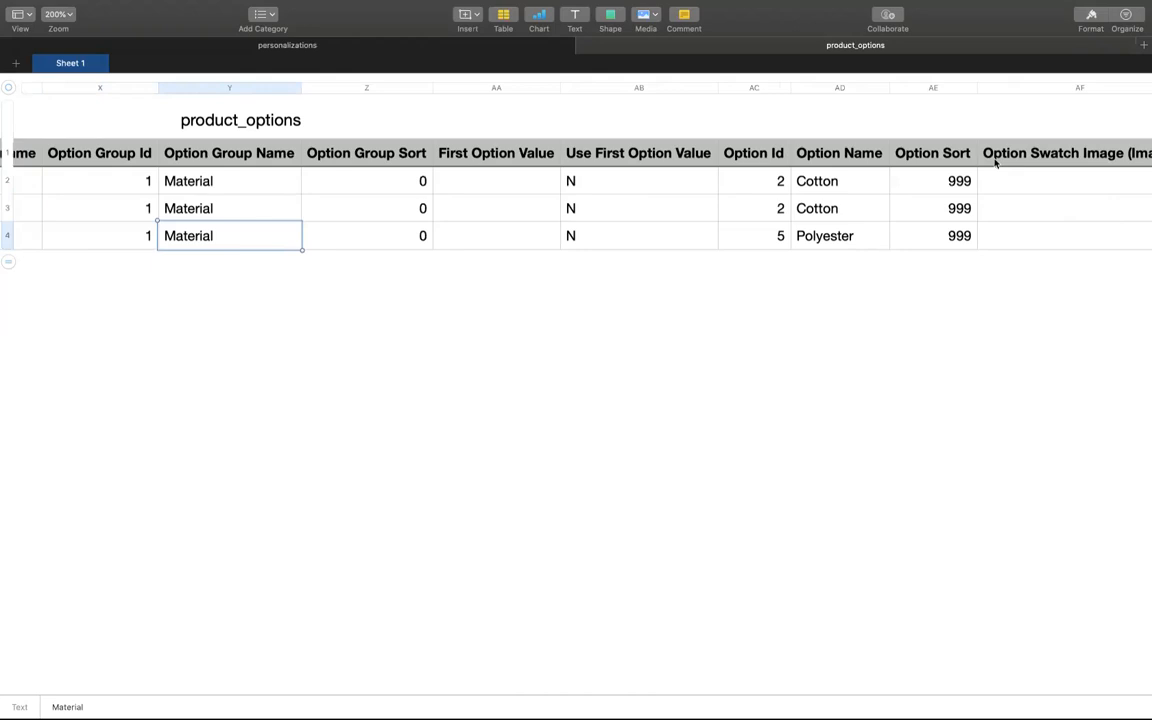
key("Tab")
key("Tab")
key("Tab")
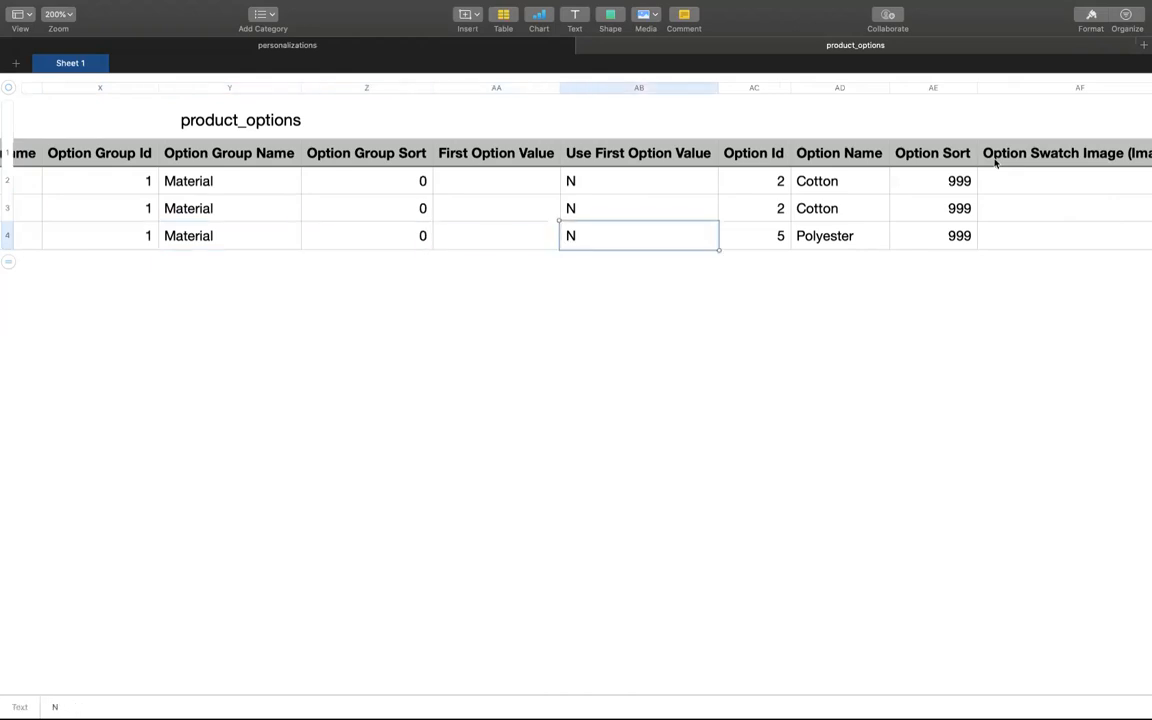
key("Tab")
key("Tab")
key("Tab")
Step: Follow row 4 across the Material swatch image columns to the Color group's Option Name cell
key("Tab")
key("Tab")
key("Tab")
key("Tab")
key("Tab")
key("Tab")
key("Tab")
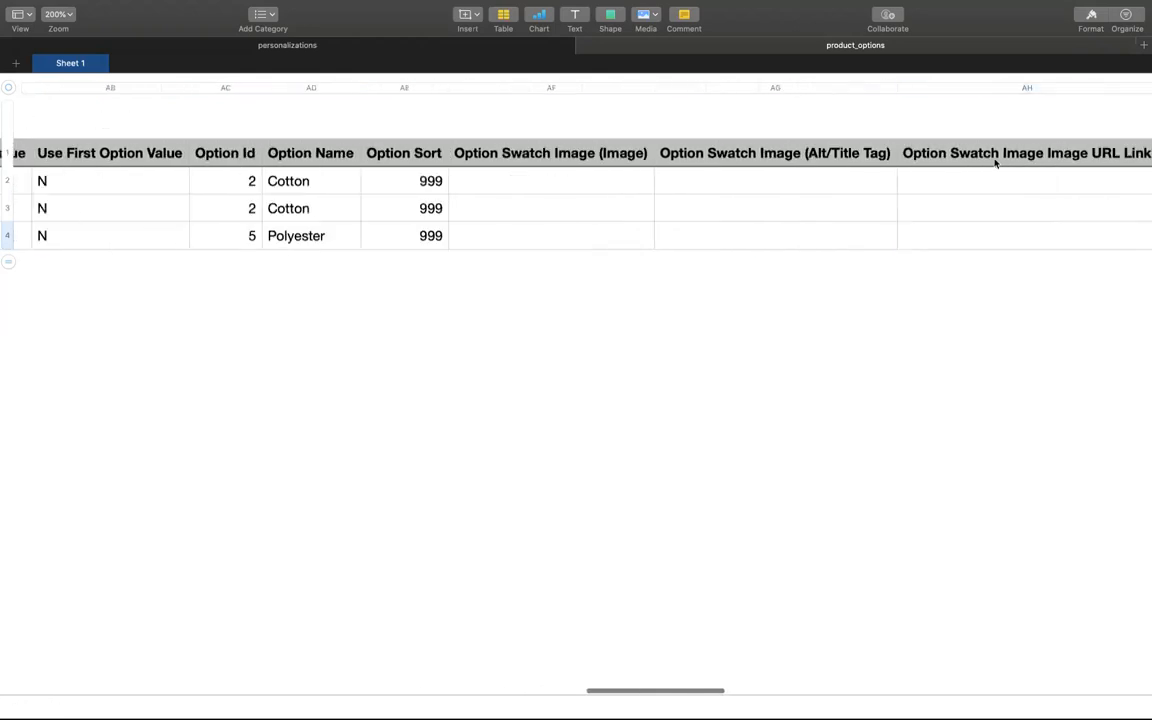
key("Tab")
key("Tab")
key("Tab")
key("Tab")
key("Tab")
key("Tab")
key("Tab")
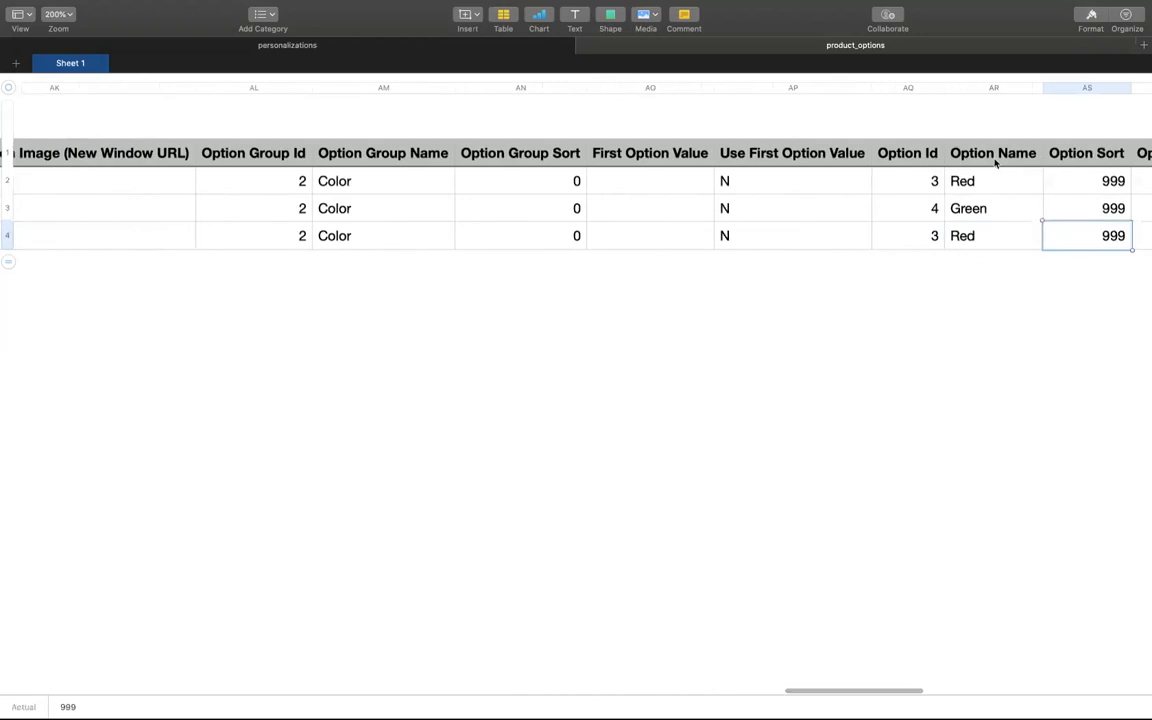
key("shift+Tab")
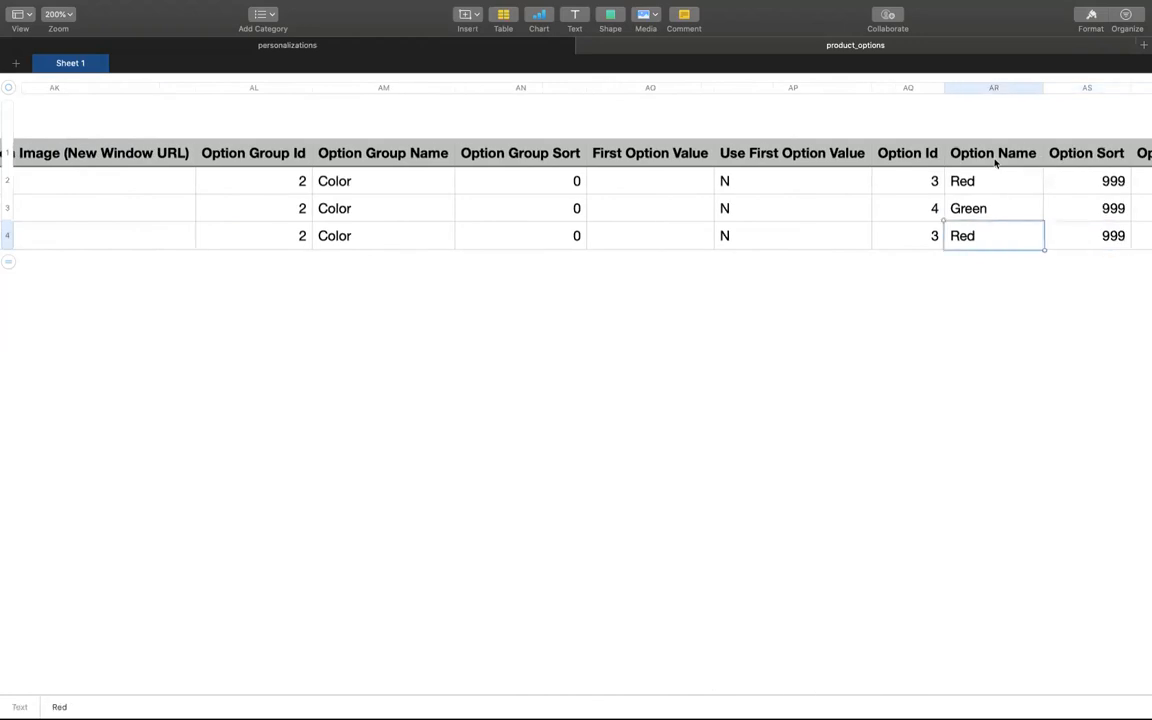
Step: Check row 4's first Color swatch image columns, going back to the Color group's Option Group Name
key("Tab")
key("Tab")
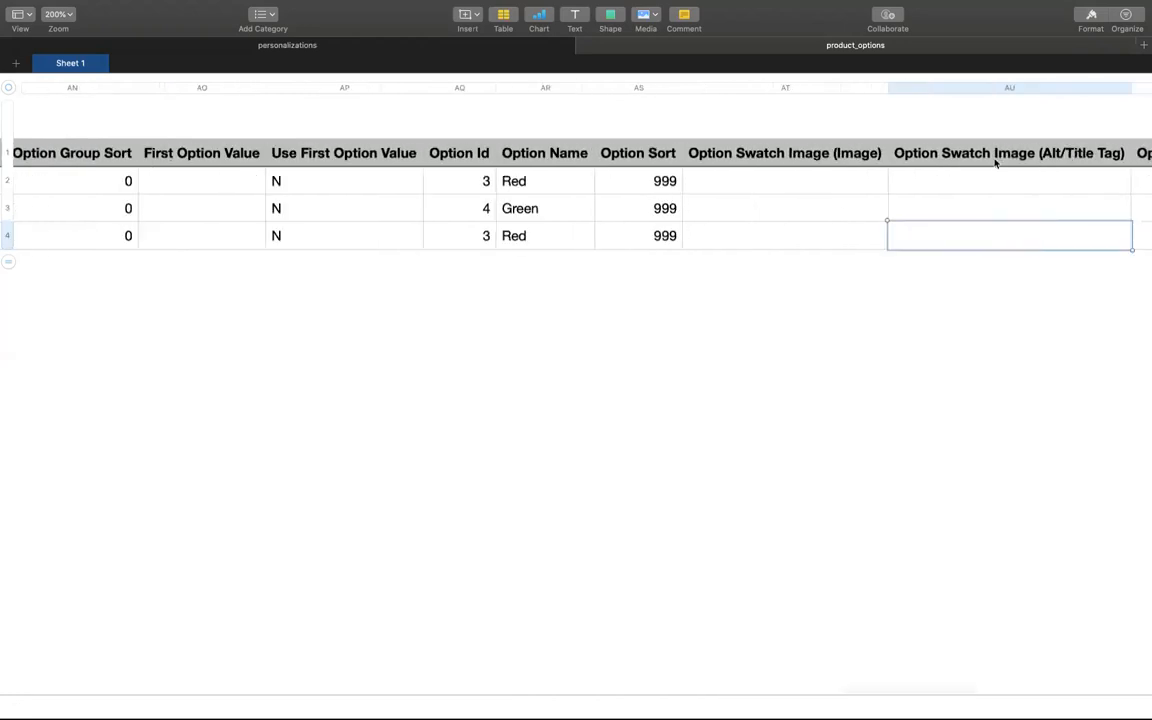
key("Tab")
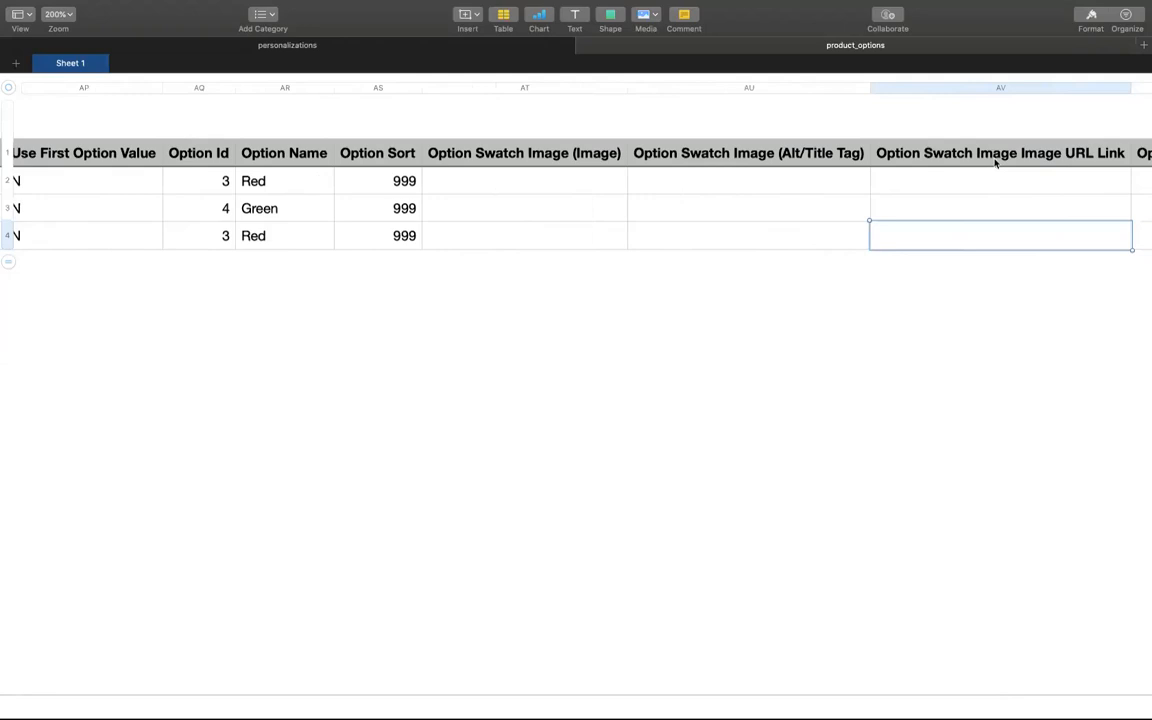
key("shift+Tab")
key("shift+Tab")
key("shift+Tab")
key("shift+Tab")
key("shift+Tab")
key("shift+Tab")
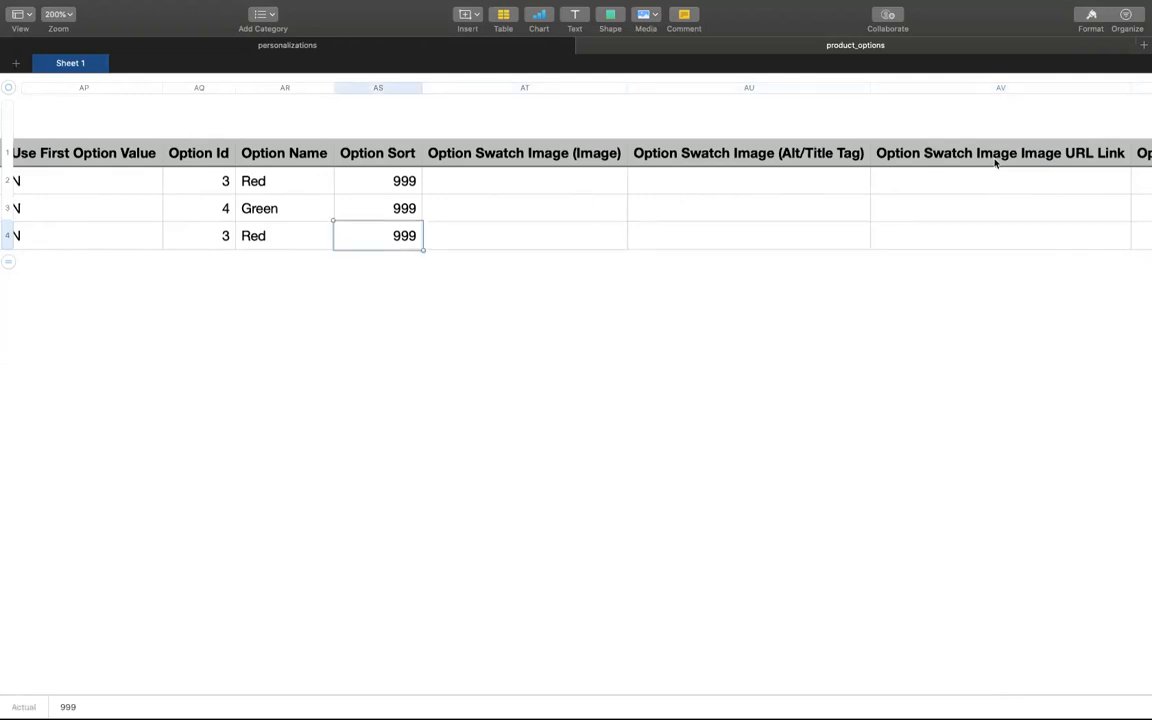
key("shift+Tab")
key("shift+Tab")
key("shift+Tab")
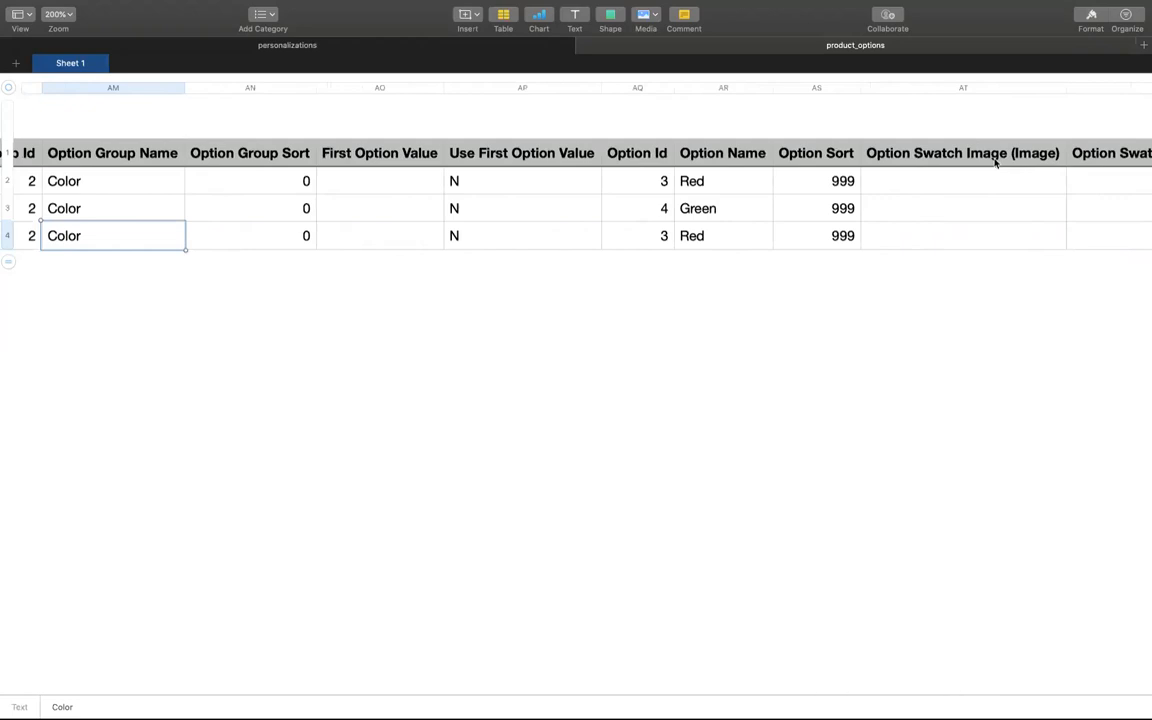
Step: Review row 4's Color group cells from Option Group Sort through Option Id, Name and Sort to the swatch image
key("Tab")
key("Tab")
key("Tab")
key("Tab")
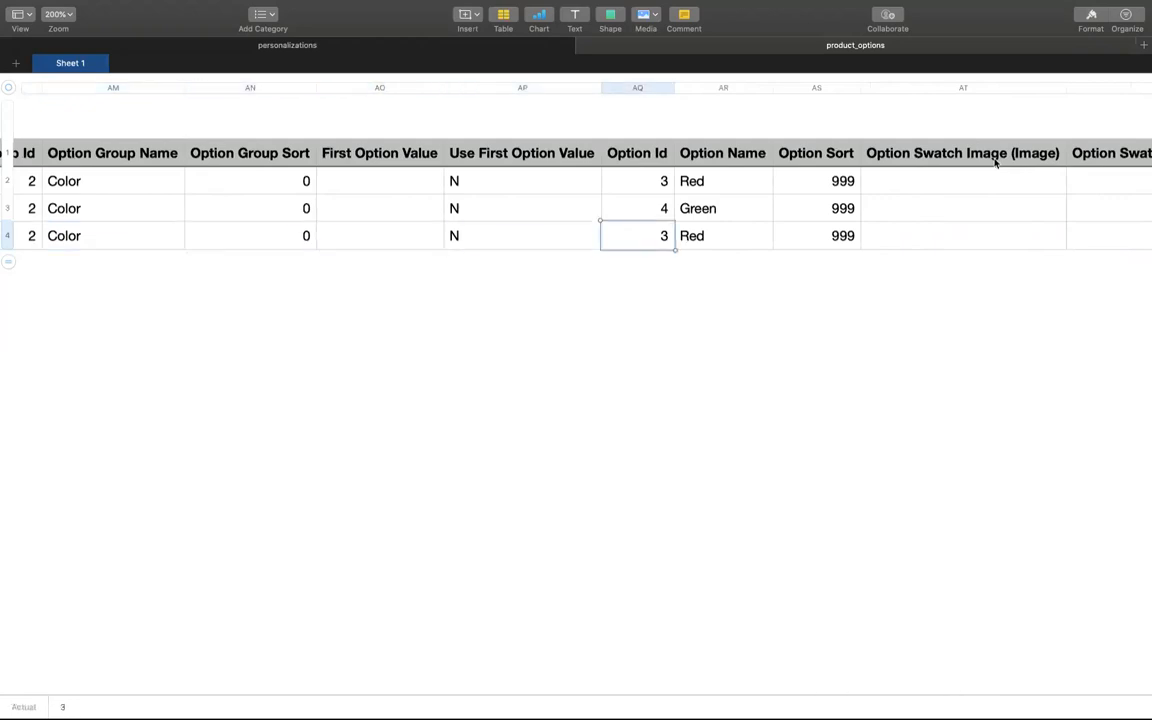
key("Tab")
key("Tab")
key("Tab")
key("Tab")
key("Tab")
key("Tab")
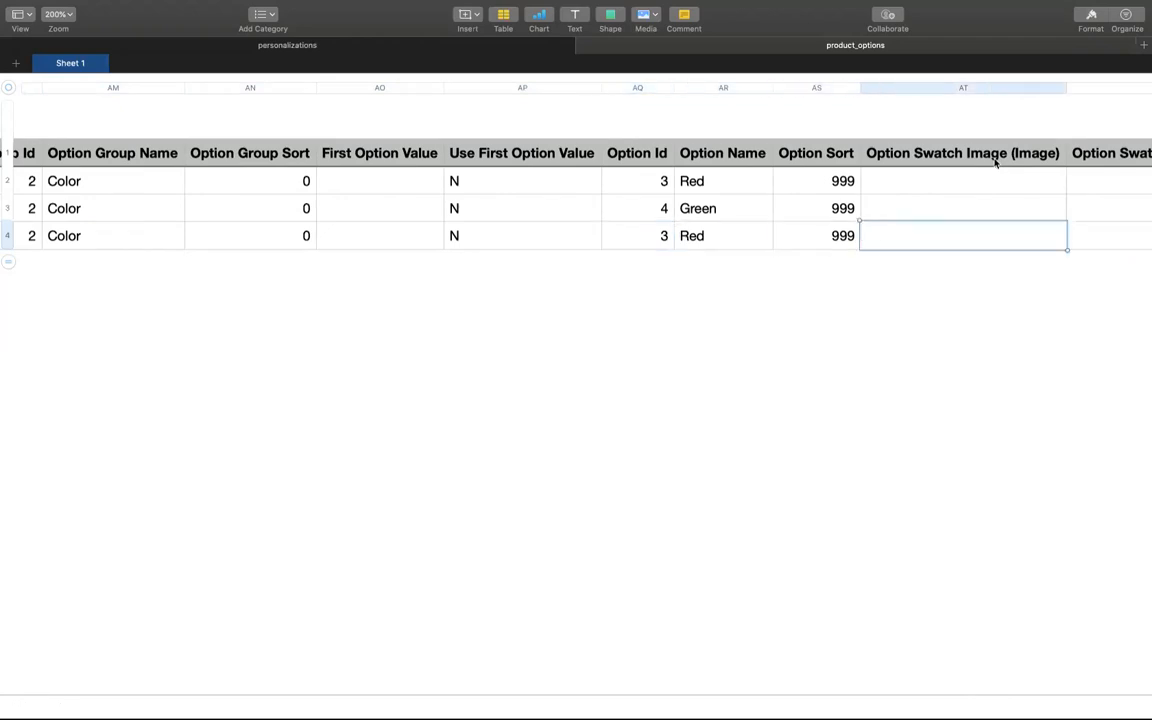
Step: Check row 4's remaining Color swatch image columns and trace the row back to the Color group's Option Group Id
key("Tab")
key("Tab")
key("Tab")
key("shift+Tab")
key("shift+Tab")
key("shift+Tab")
key("shift+Tab")
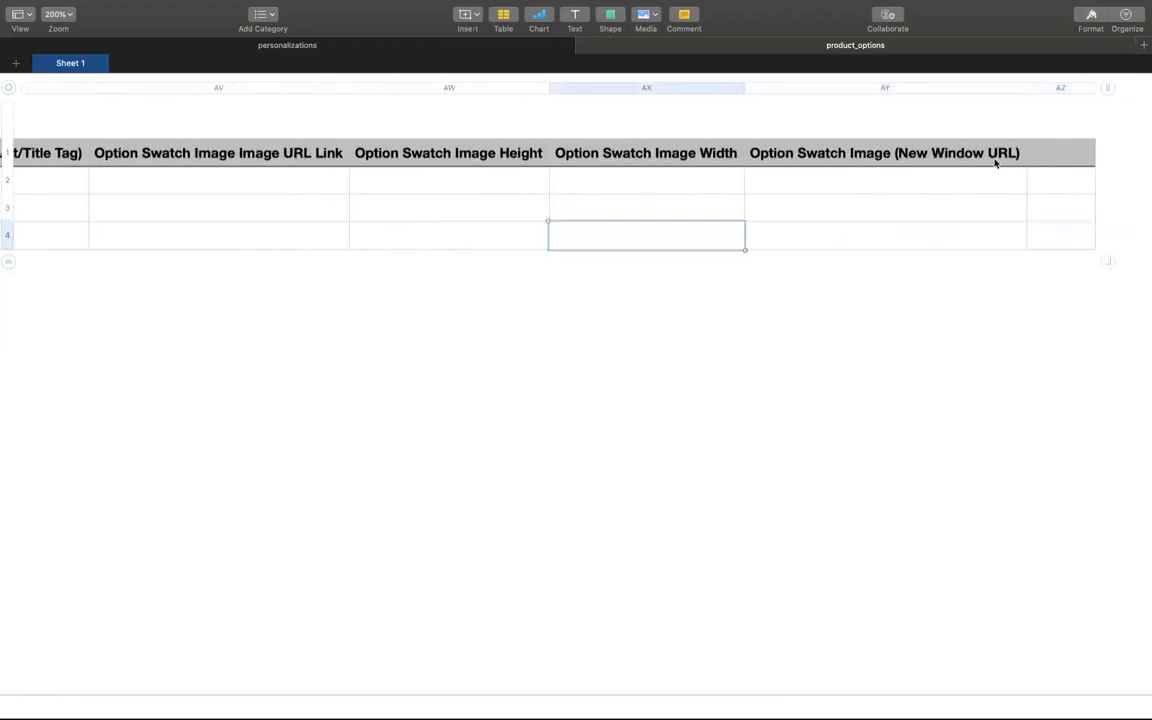
key("shift+Tab")
key("shift+Tab")
key("shift+Tab")
key("shift+Tab")
key("shift+Tab")
key("shift+Tab")
key("shift+Tab")
key("shift+Tab")
key("shift+Tab")
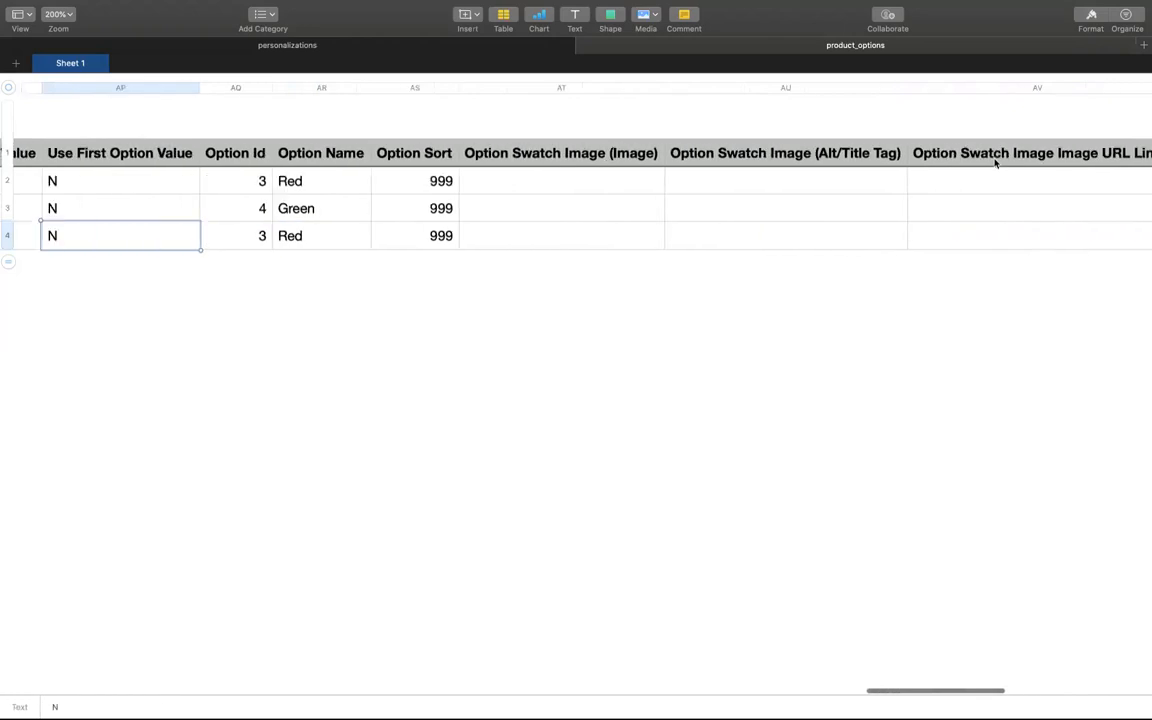
key("shift+Tab")
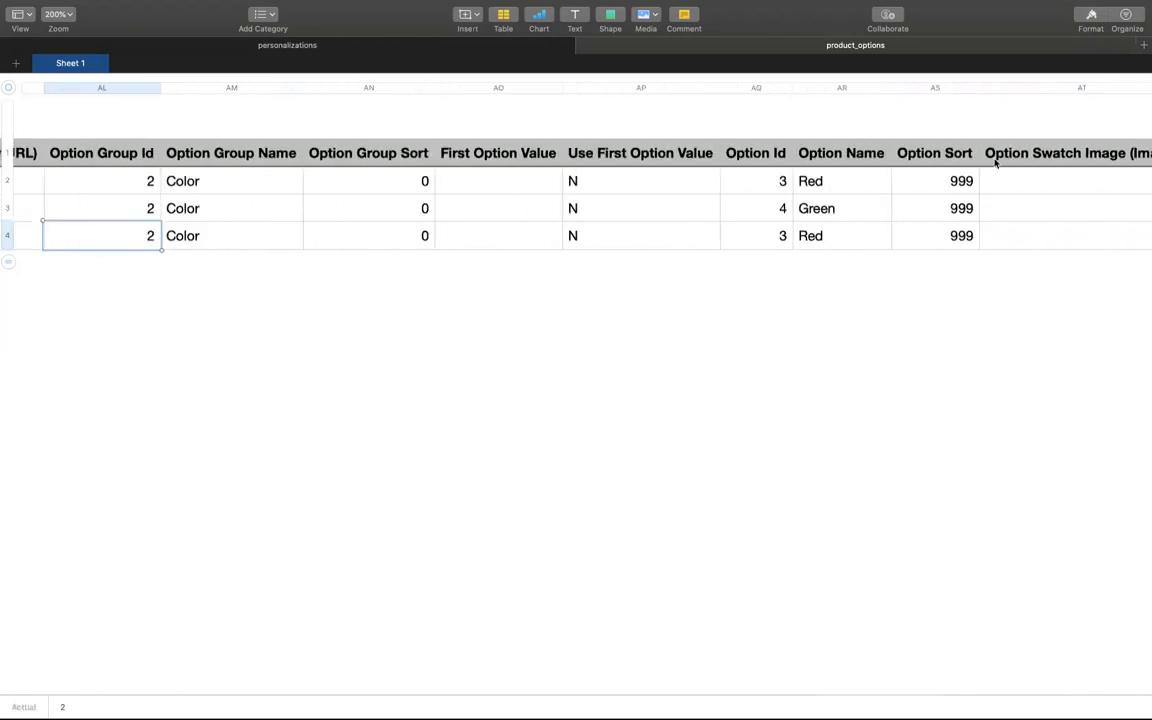
Step: Trace row 4 back from the Color group's Option Group Id across the Material swatch image columns
key("shift+Tab")
key("shift+Tab")
key("shift+Tab")
key("shift+Tab")
key("shift+Tab")
key("shift+Tab")
key("shift+Tab")
key("shift+Tab")
key("shift+Tab")
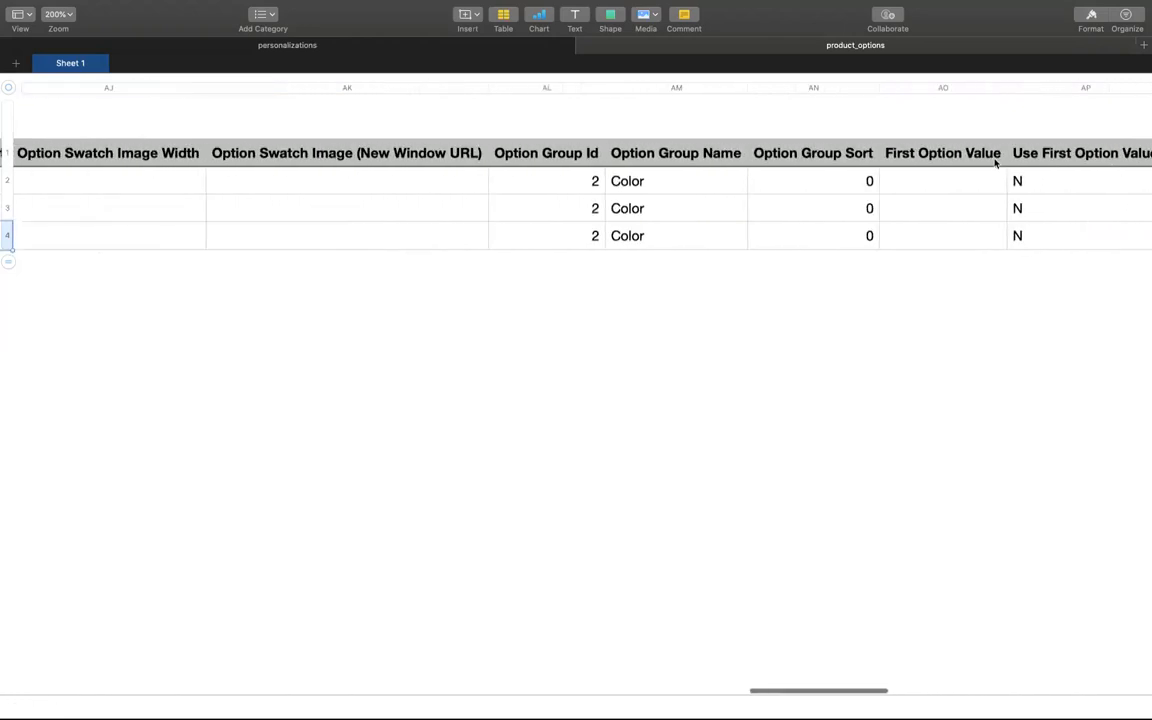
Step: Trace row 4 back through the Material group and inventory columns to Option Set Large Popup Photo URL Width
key("shift+Tab")
key("shift+Tab")
key("shift+Tab")
key("shift+Tab")
key("shift+Tab")
key("shift+Tab")
key("shift+Tab")
key("shift+Tab")
key("shift+Tab")
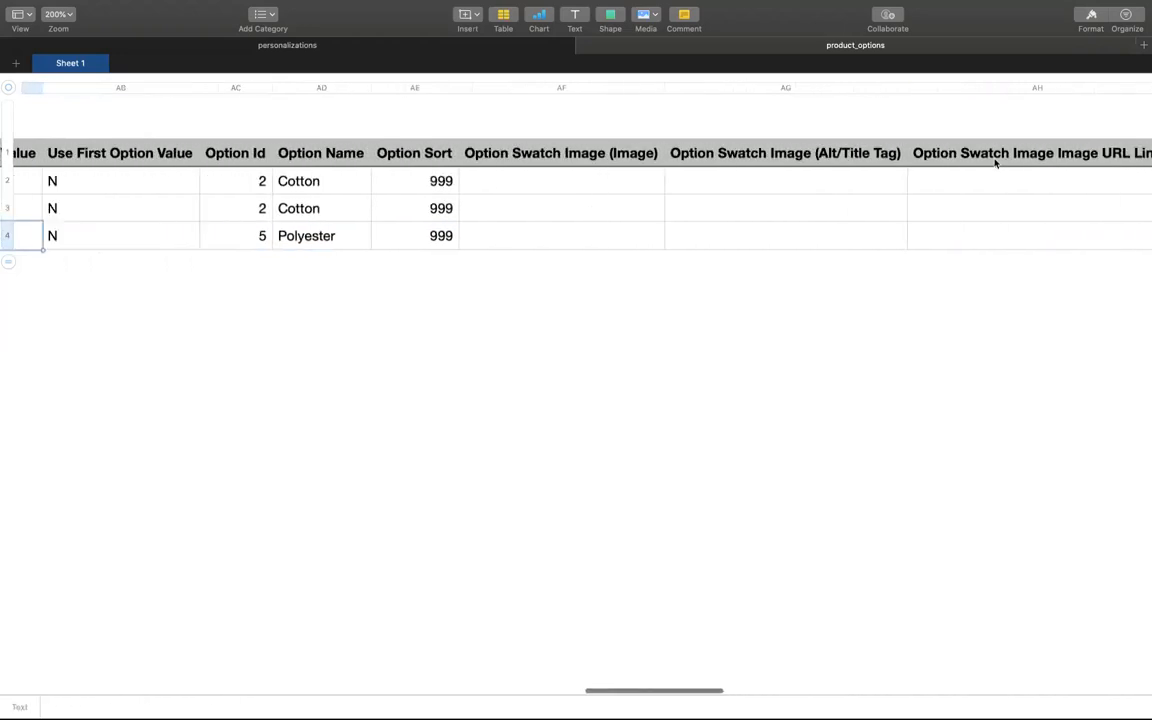
key("shift+Tab")
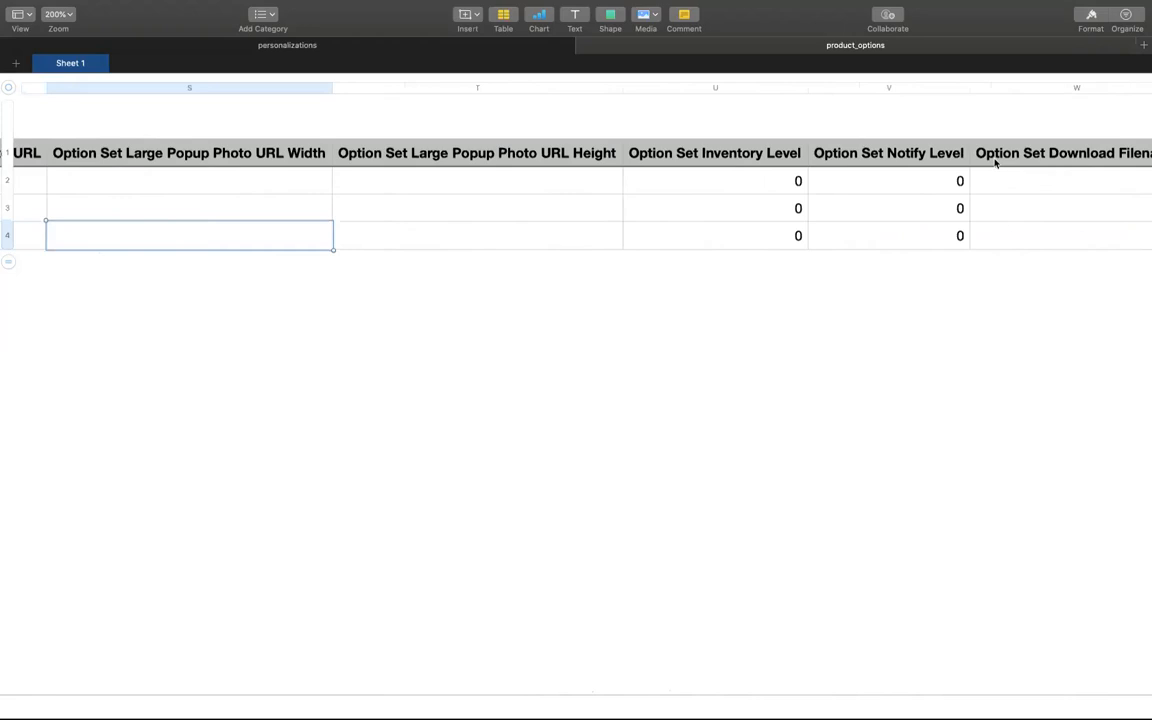
Step: Follow row 4 forward through the Option Set inventory, notify and download columns into the Material group
key("Tab")
key("Tab")
key("Tab")
key("Tab")
key("Tab")
key("Tab")
key("Tab")
key("Tab")
key("Tab")
key("Tab")
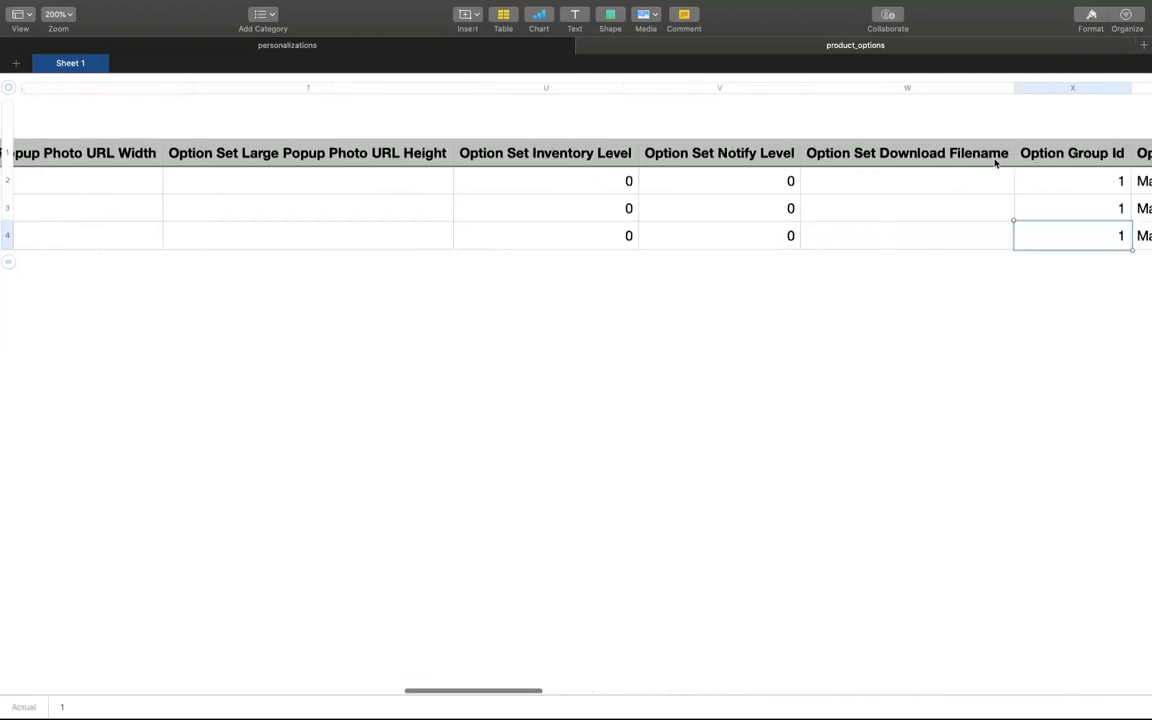
Step: Review row 4's Material Option Id, Option Name and Option Sort, continuing into its swatch image columns
key("Tab")
key("Tab")
key("Tab")
key("Tab")
key("Tab")
key("Tab")
key("Tab")
key("Tab")
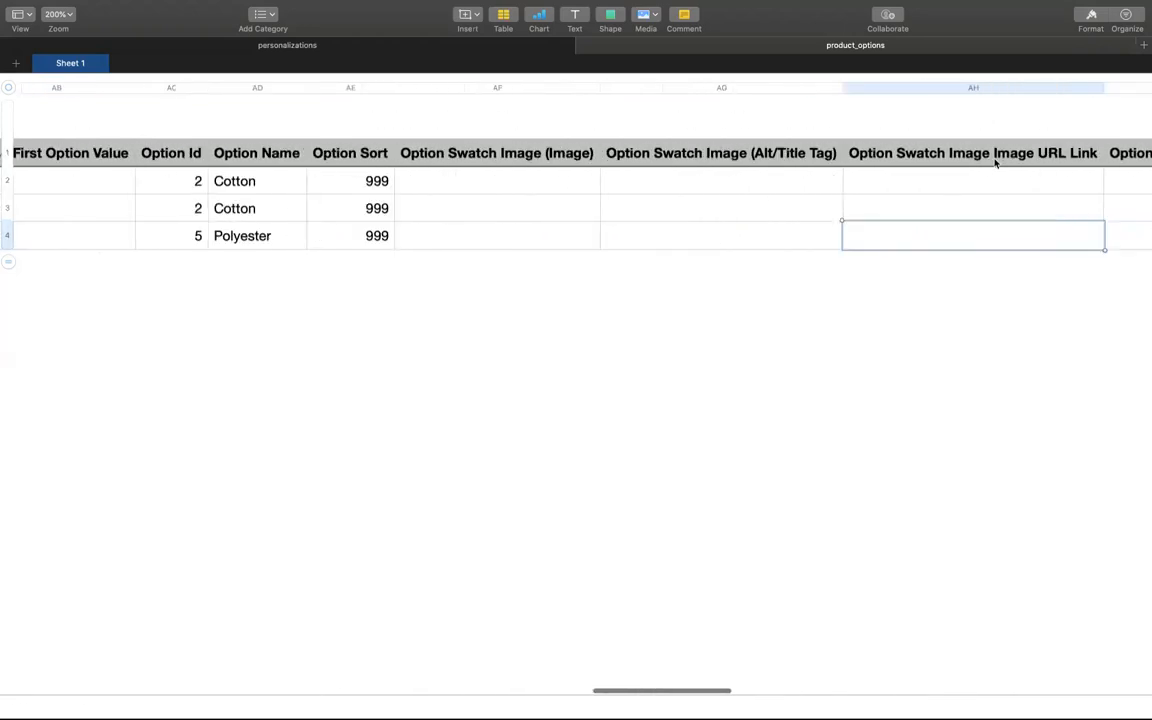
Step: Follow row 4 past the remaining Material swatch image columns into the Color group's Id, Name and Sort
key("Tab")
key("Tab")
key("Tab")
key("Tab")
key("Tab")
key("Tab")
key("Tab")
key("Tab")
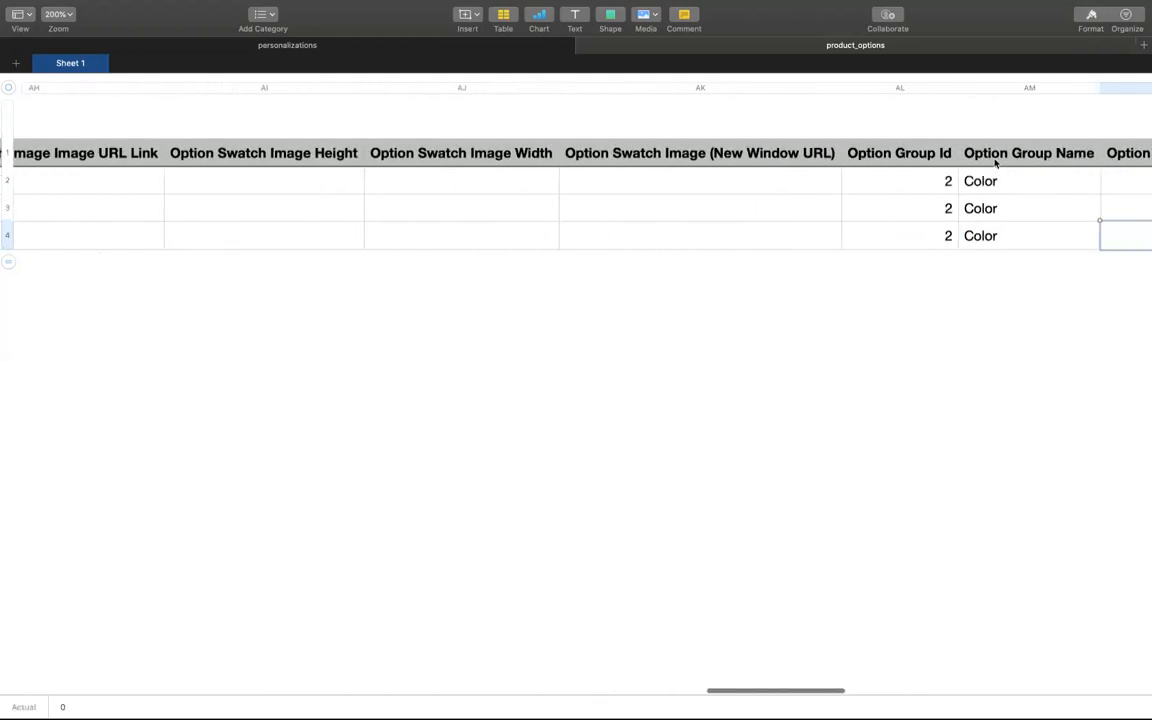
Step: Check row 4's Color swatch image columns through to Option Swatch Image (New Window URL)
key("Tab")
key("Tab")
key("Tab")
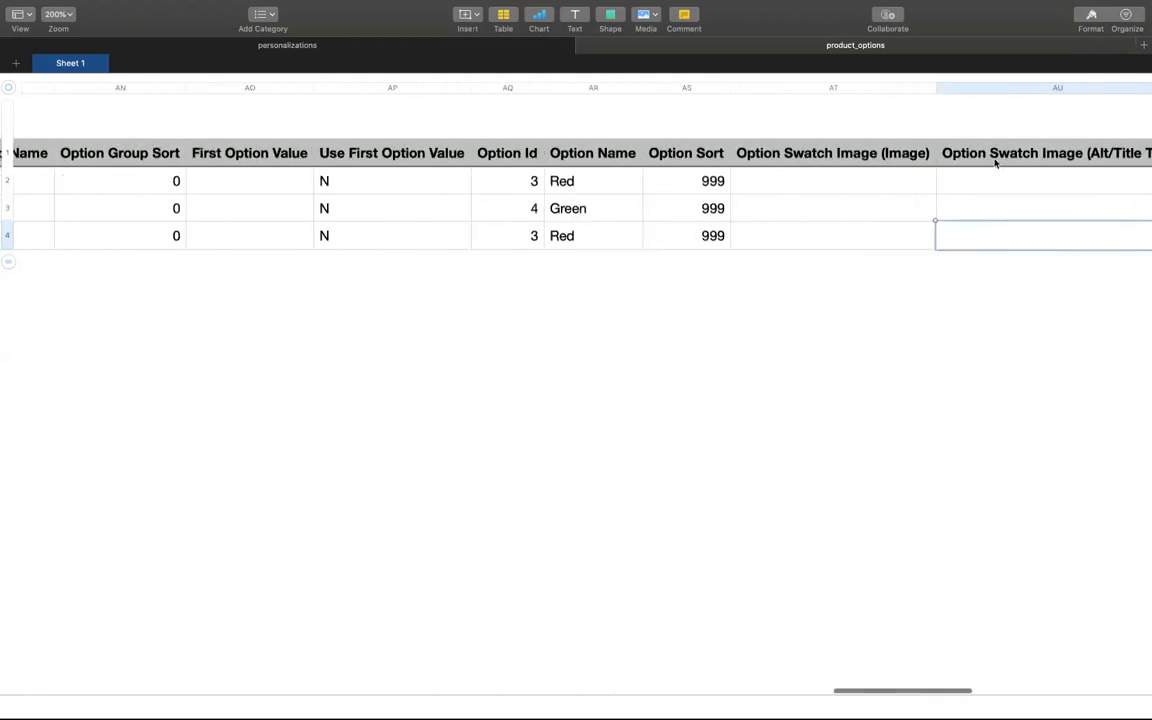
key("Tab")
key("Tab")
key("Tab")
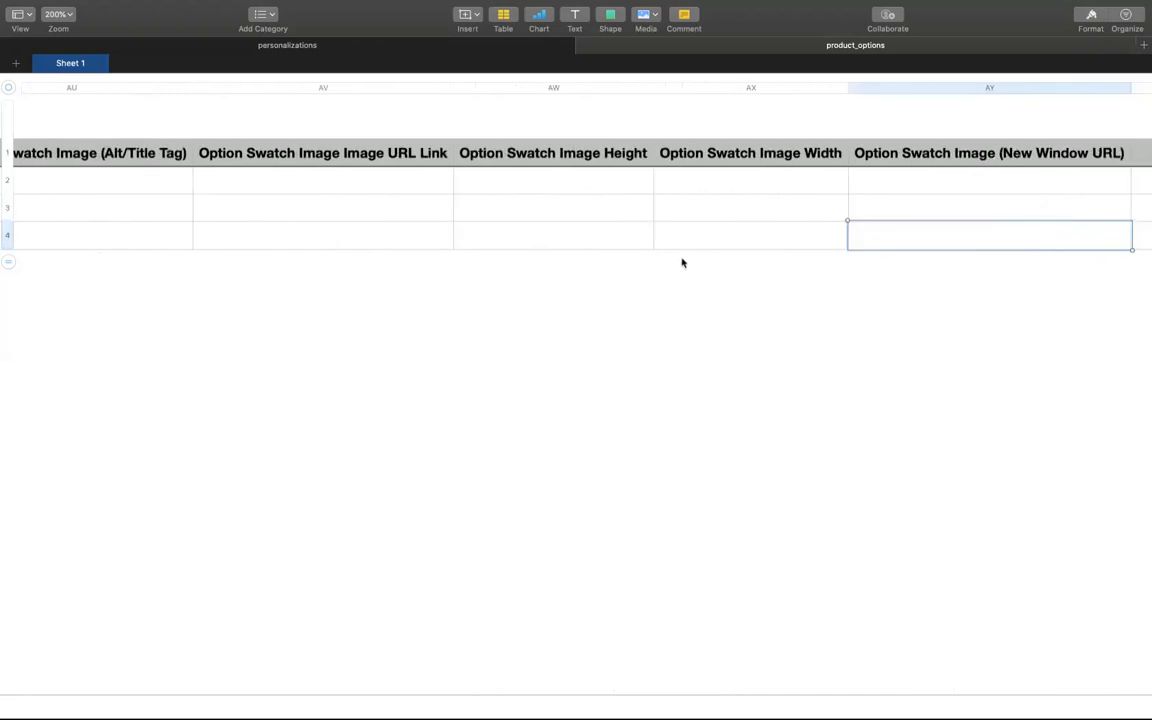
Step: Review the product_options columns from the Color group back through Material and Option Set photos to the product details
scroll(681, 261, "left", 10)
scroll(681, 262, "left", 10)
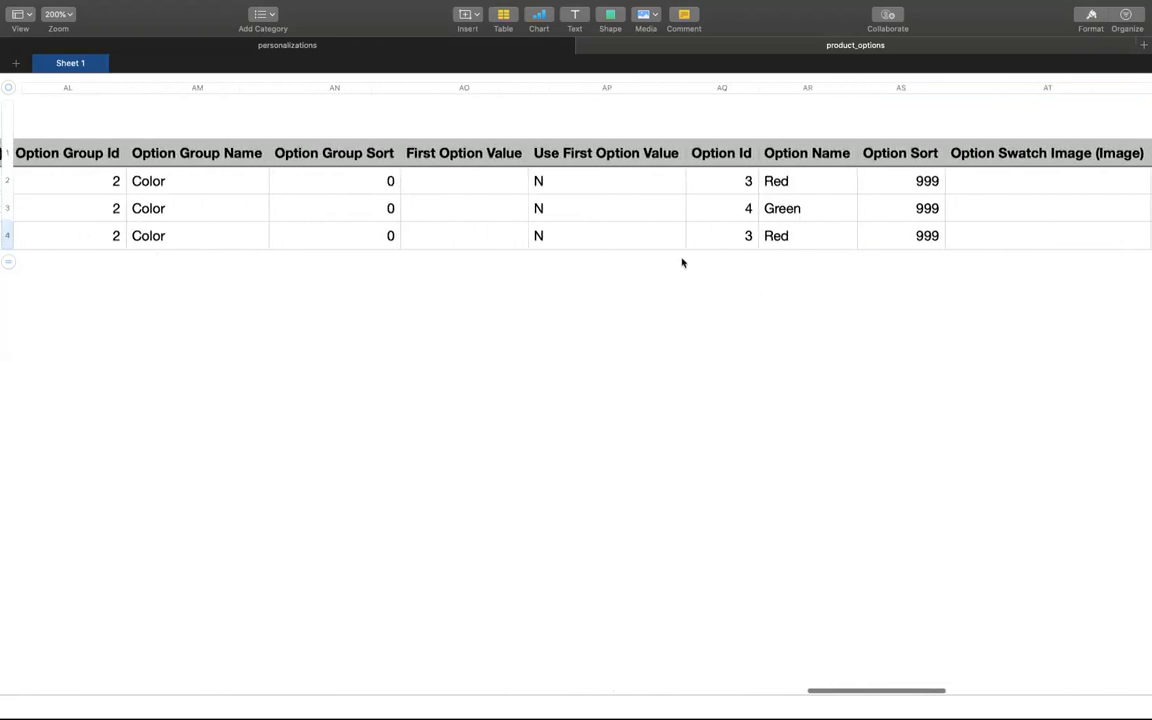
scroll(682, 262, "left", 12)
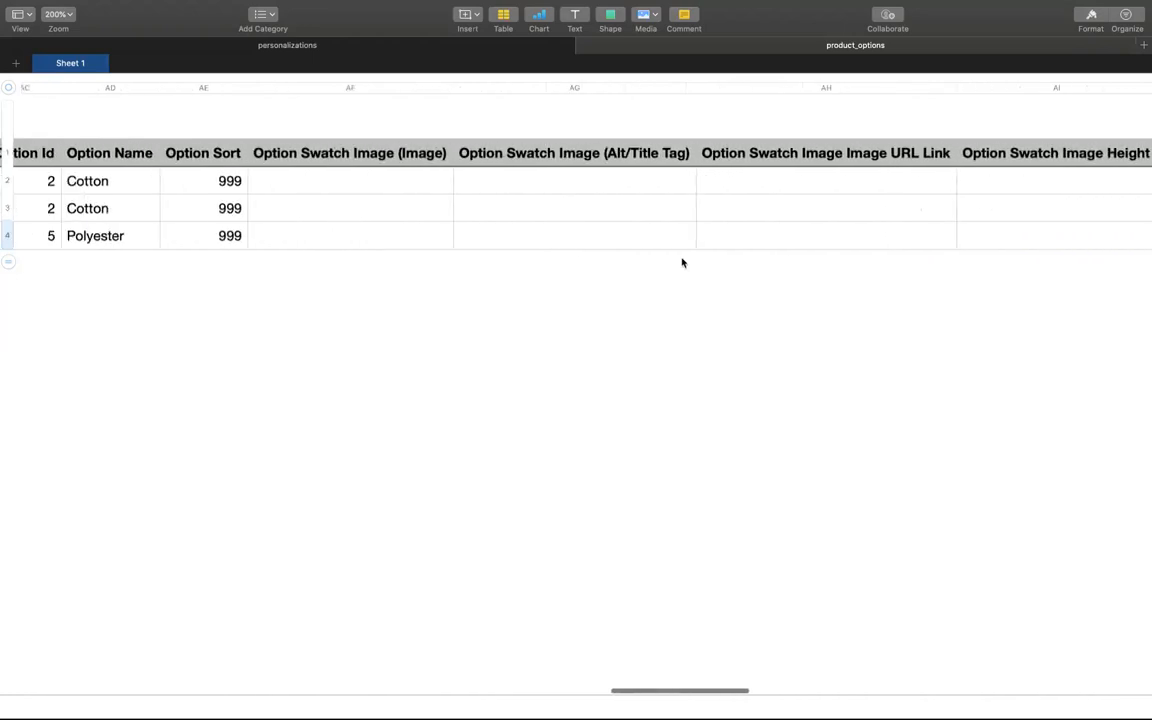
scroll(682, 262, "left", 12)
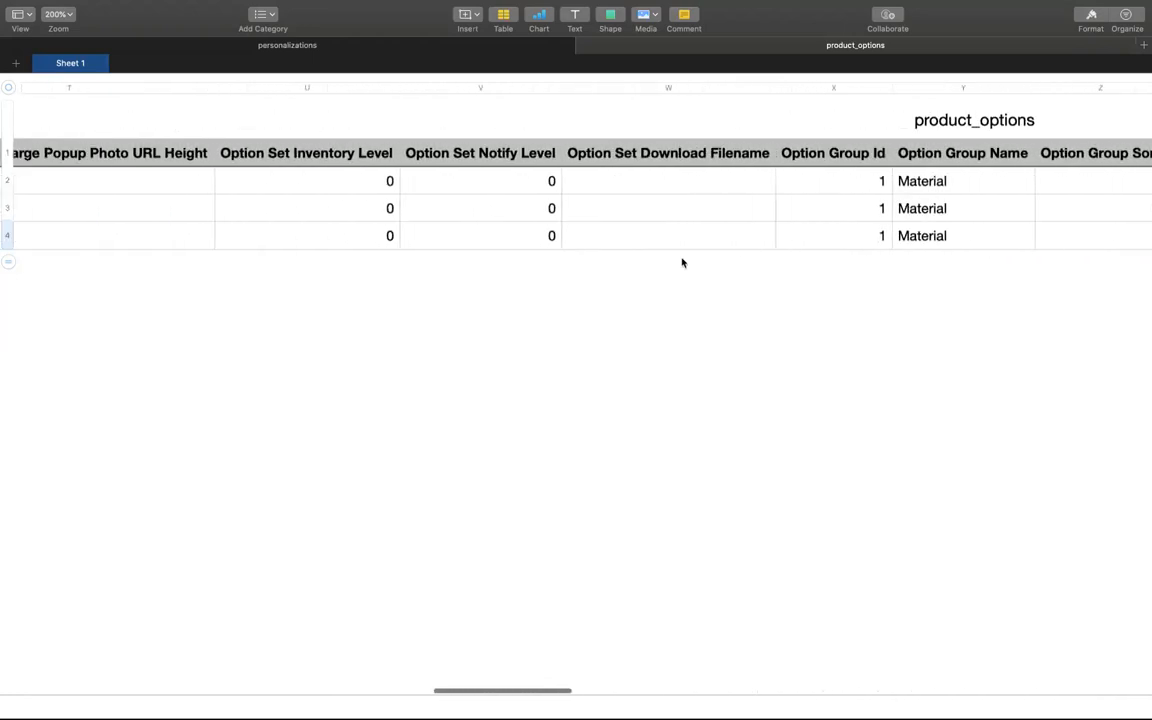
scroll(682, 262, "left", 12)
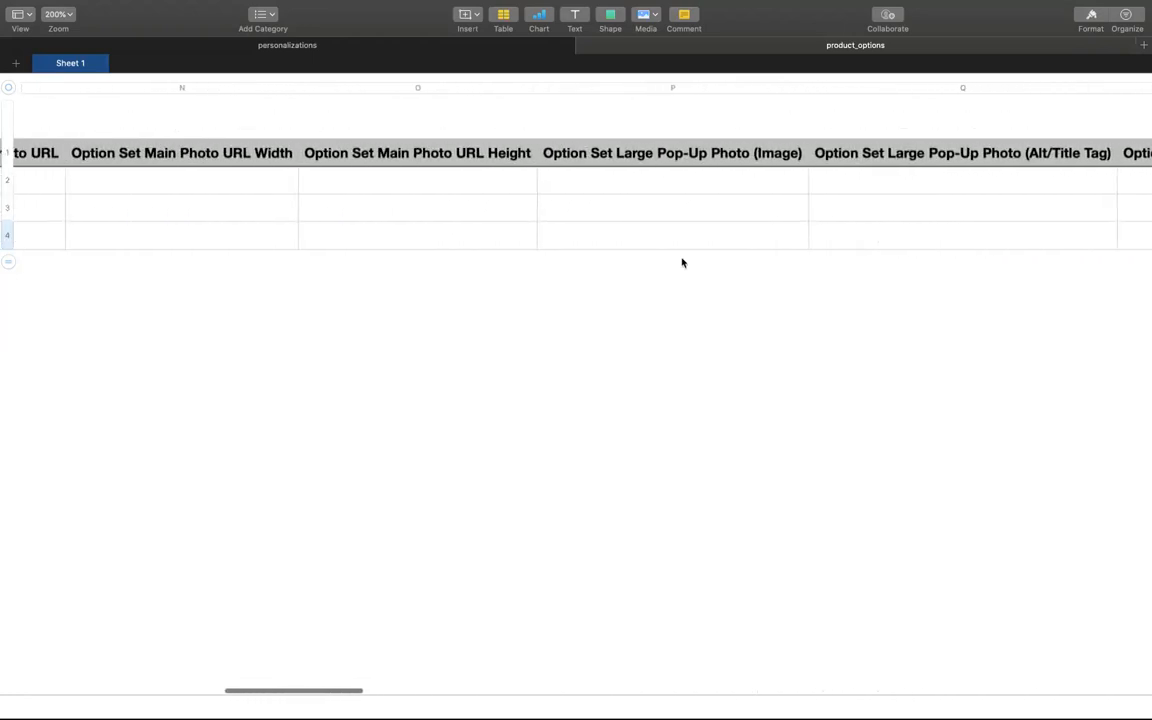
scroll(682, 262, "left", 3)
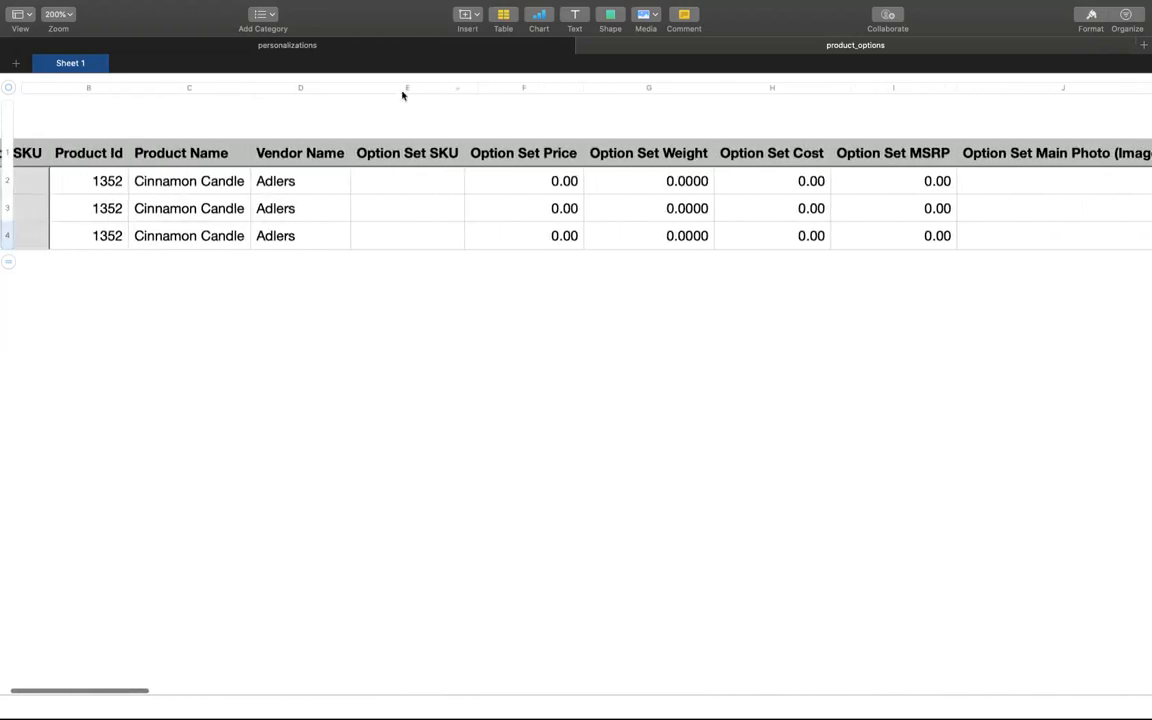
Step: Look over the personalizations spreadsheet for comparison, and return to the Product SKU column of product_options
left_click(306, 47)
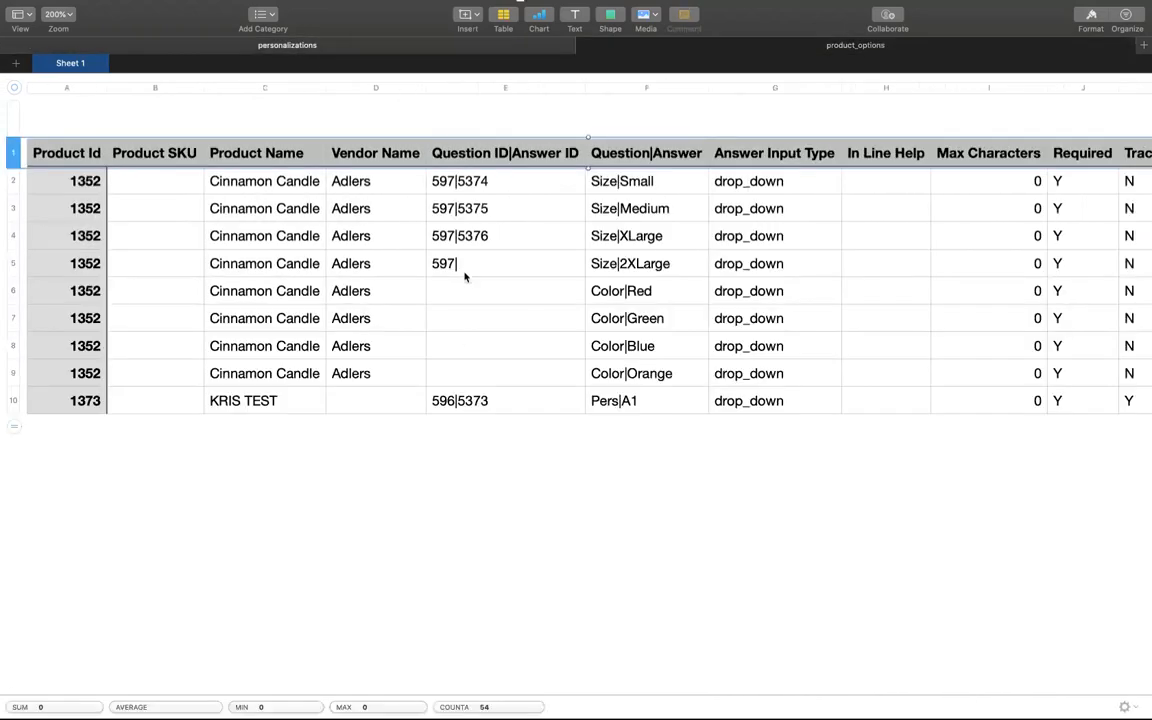
left_click(675, 52)
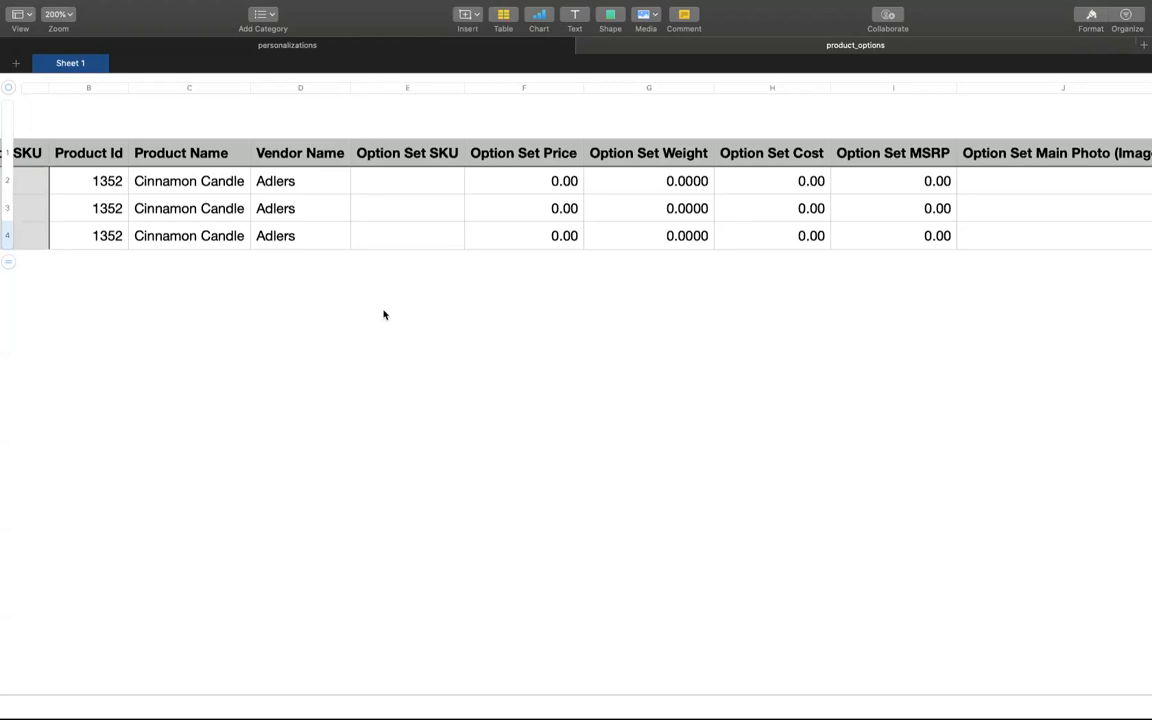
scroll(342, 326, "left", 3)
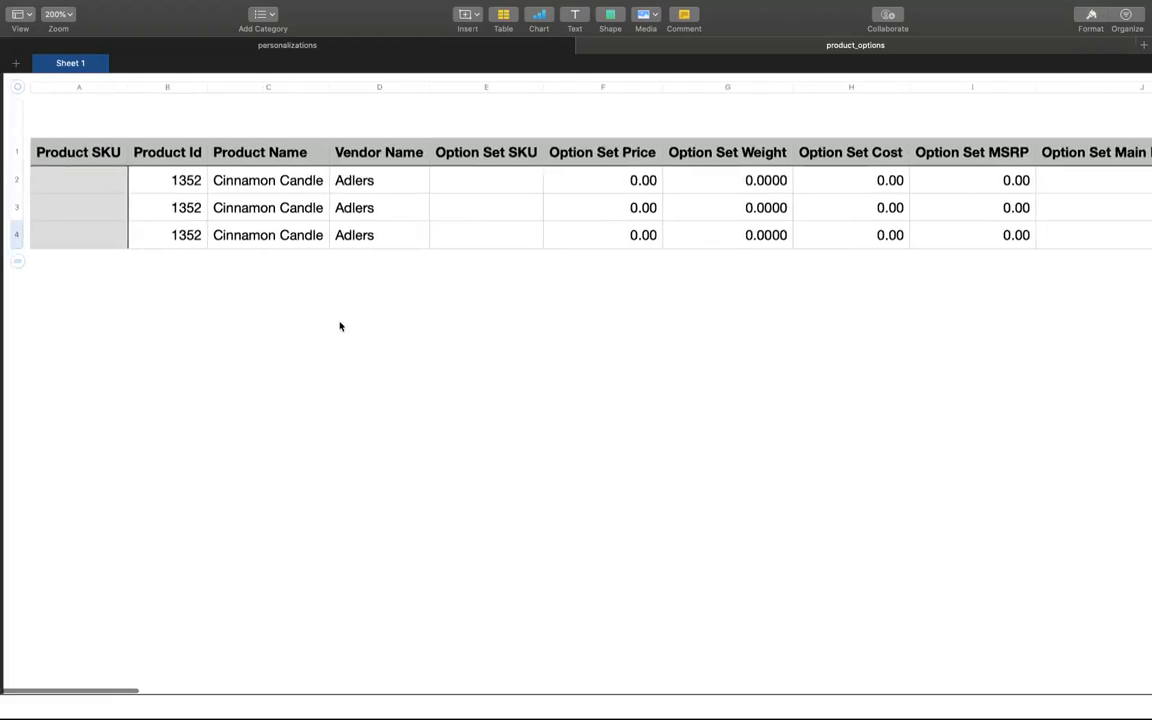
Step: Examine the Option Set price, weight, cost, MSRP and photo columns, returning to the start of product_options
scroll(505, 290, "right", 5)
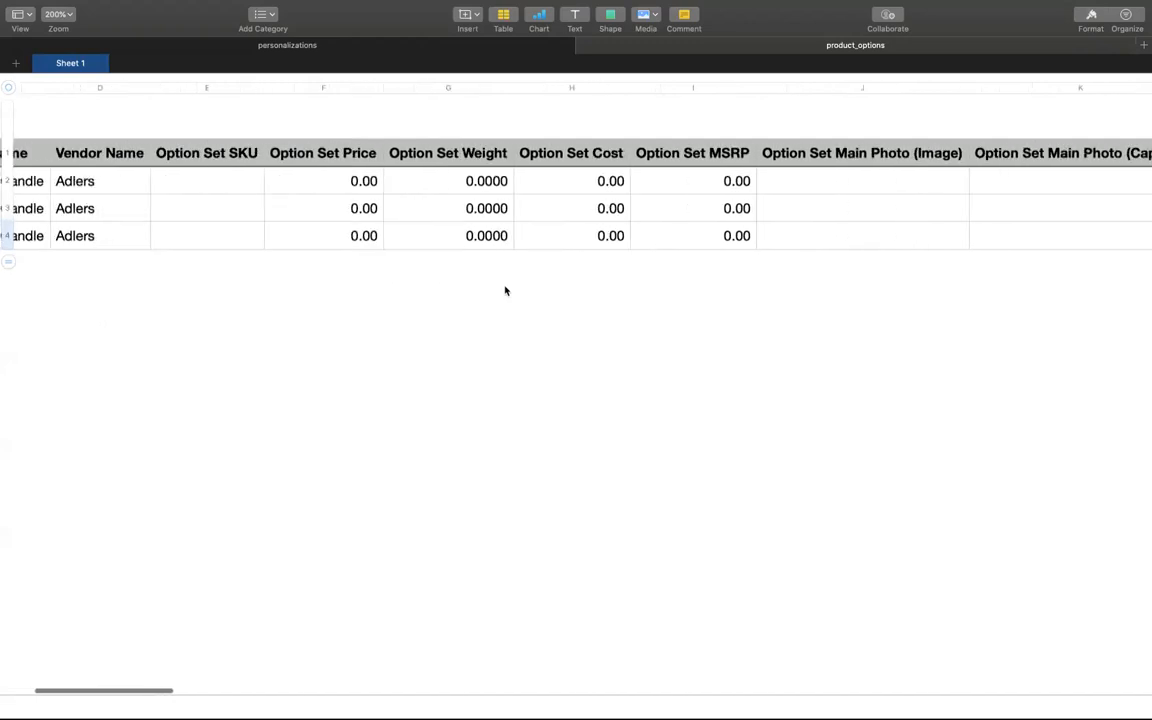
scroll(505, 290, "right", 8)
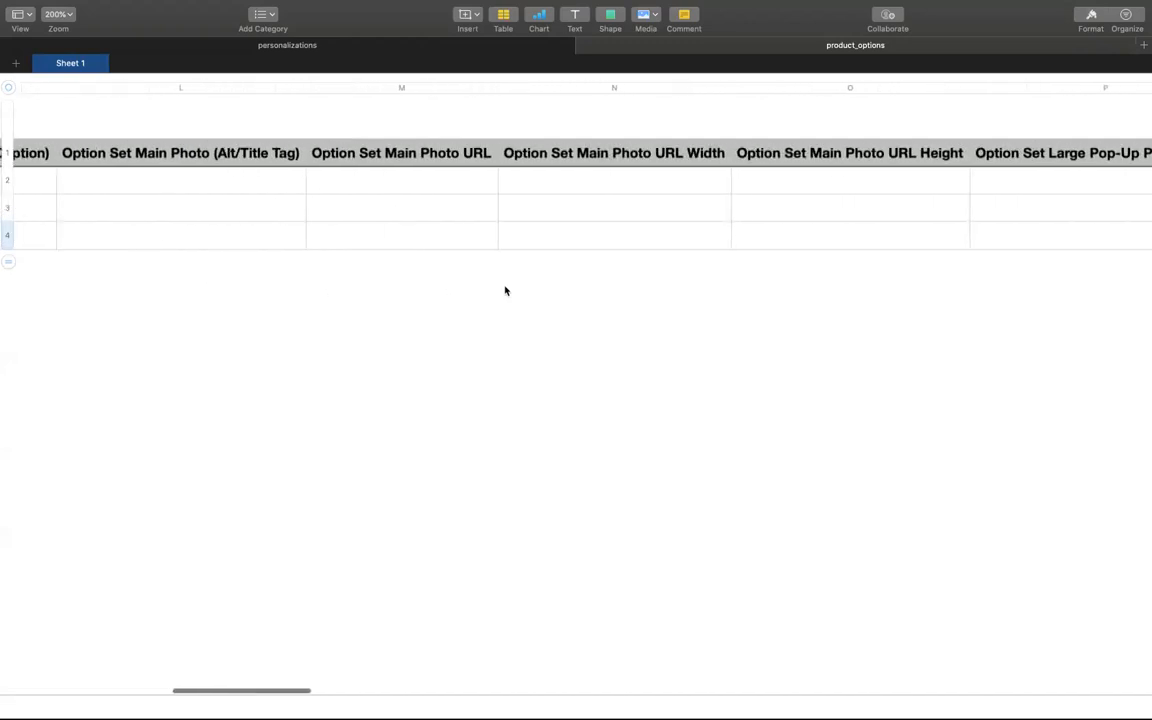
scroll(505, 290, "right", 8)
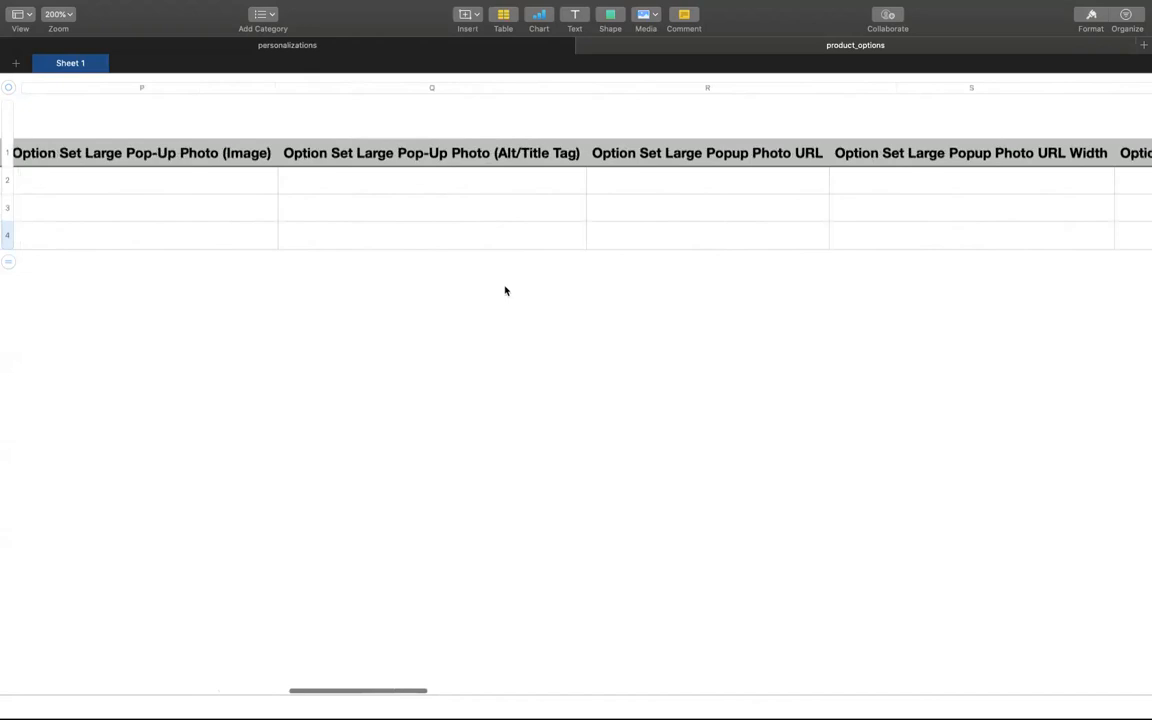
scroll(505, 290, "left", 12)
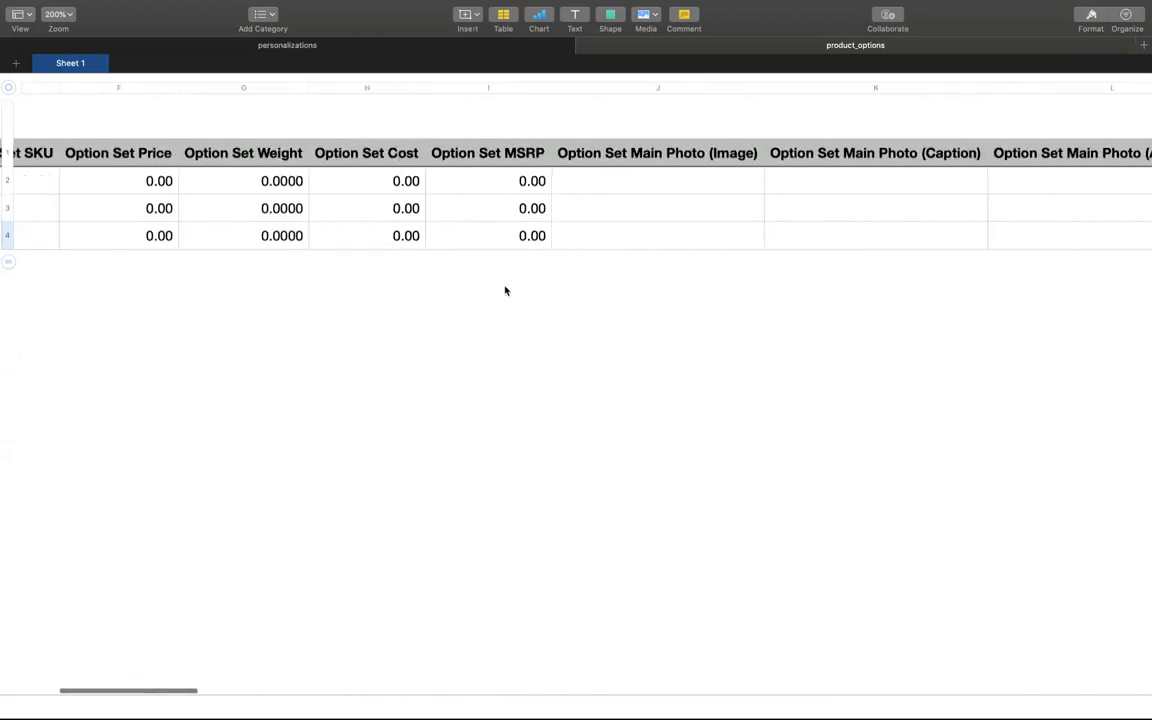
scroll(505, 290, "left", 5)
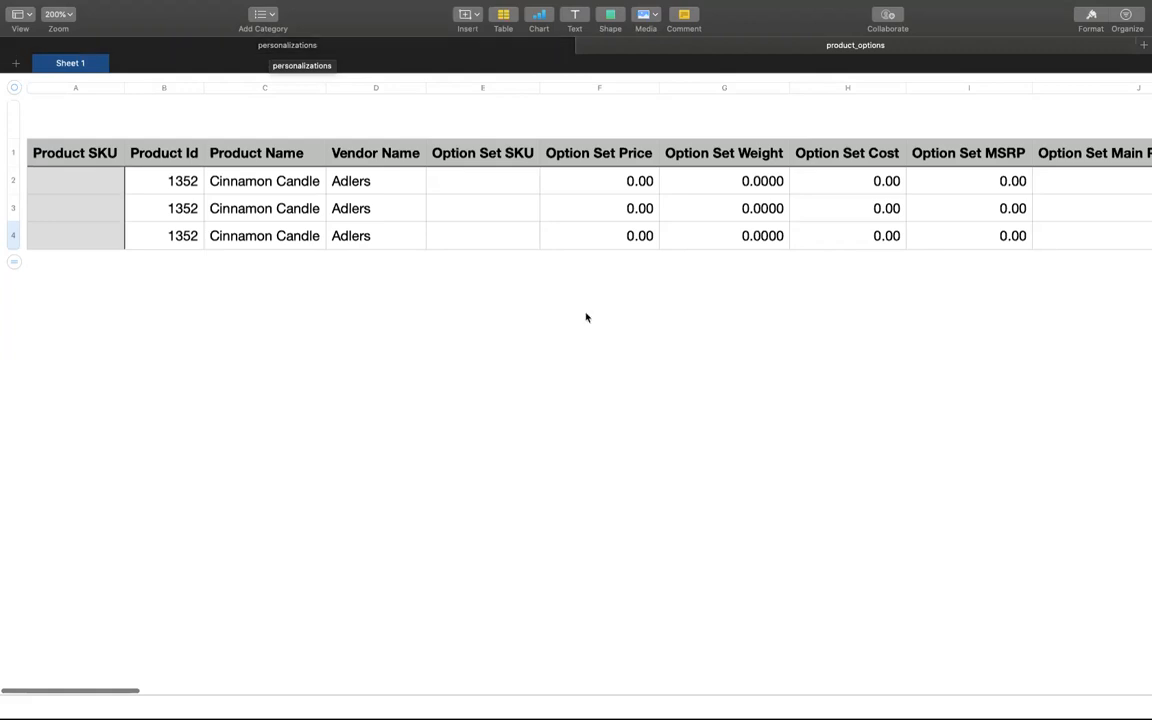
Step: Switch to Zoom's Q&A window to check for open attendee questions
key("ctrl+Left")
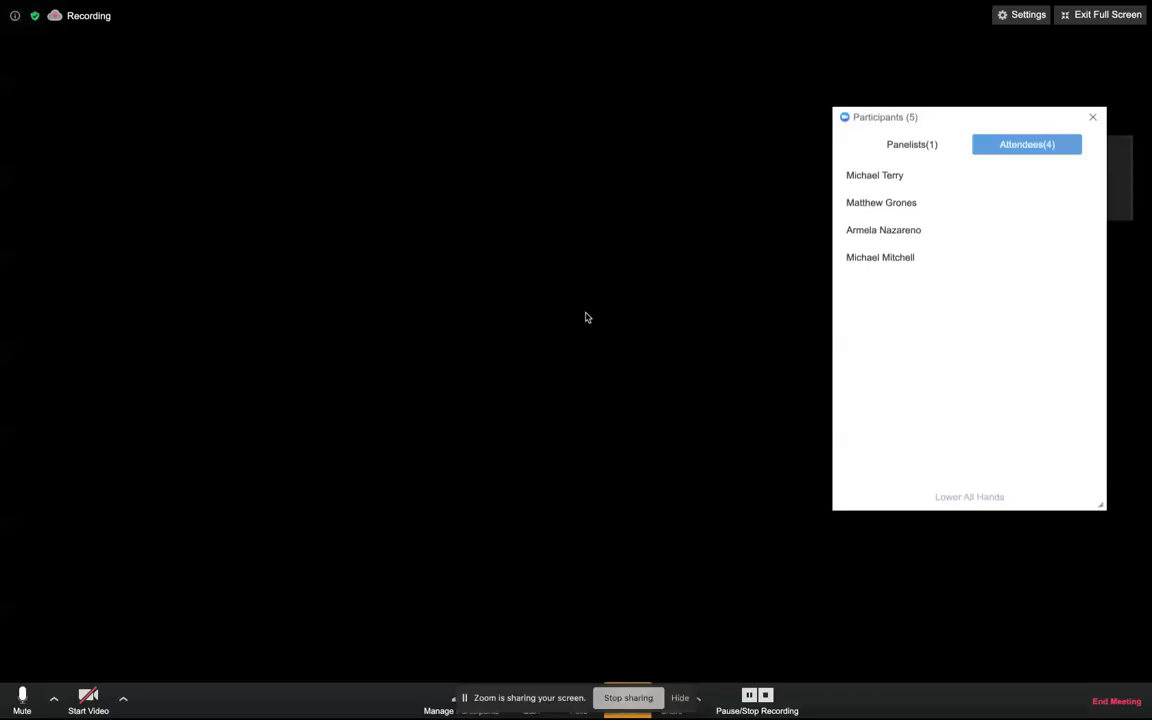
key("ctrl+Right")
key("ctrl+Right")
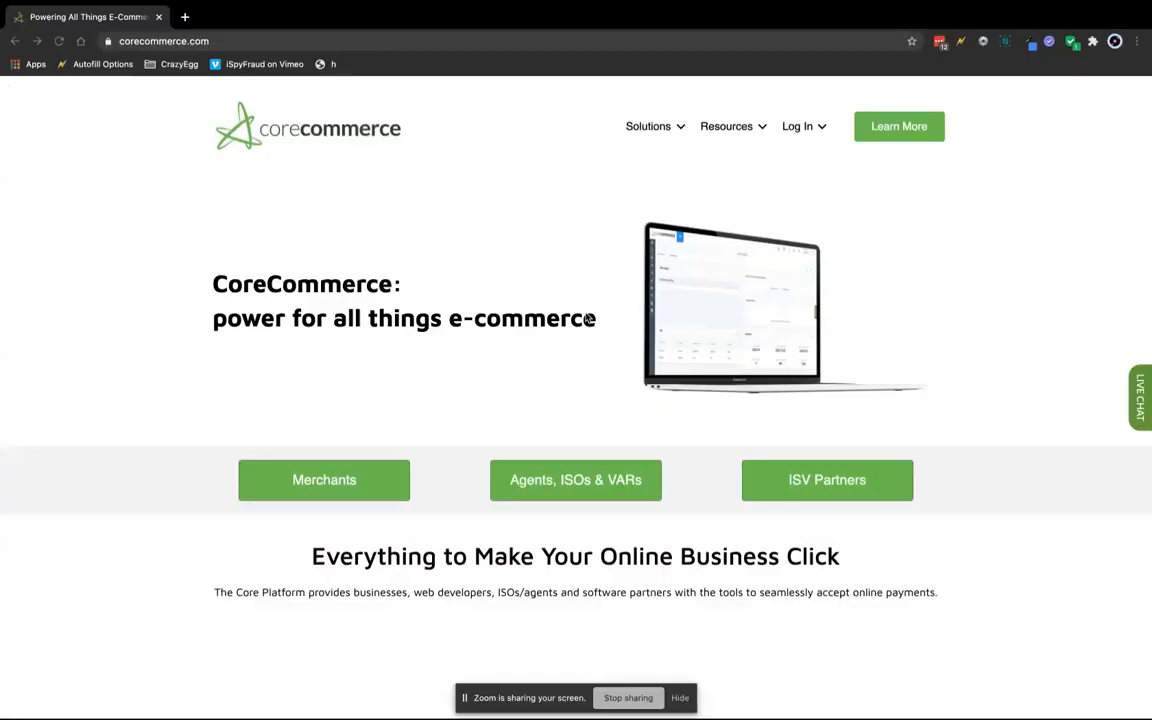
key("ctrl+Right")
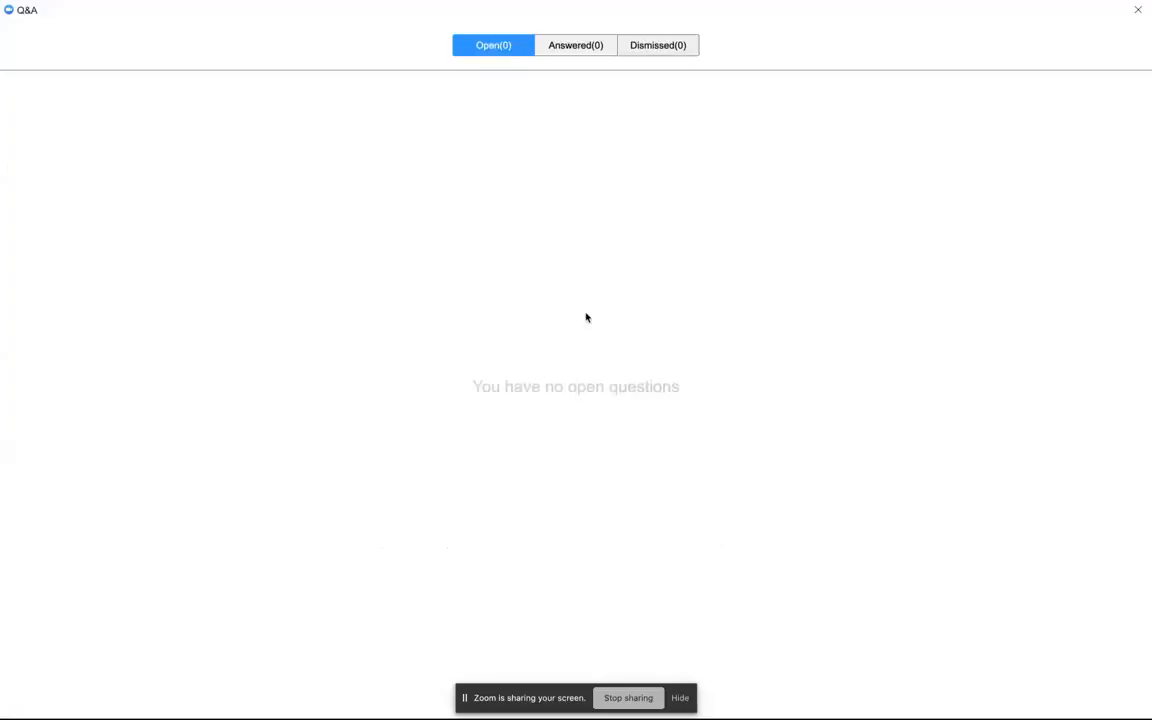